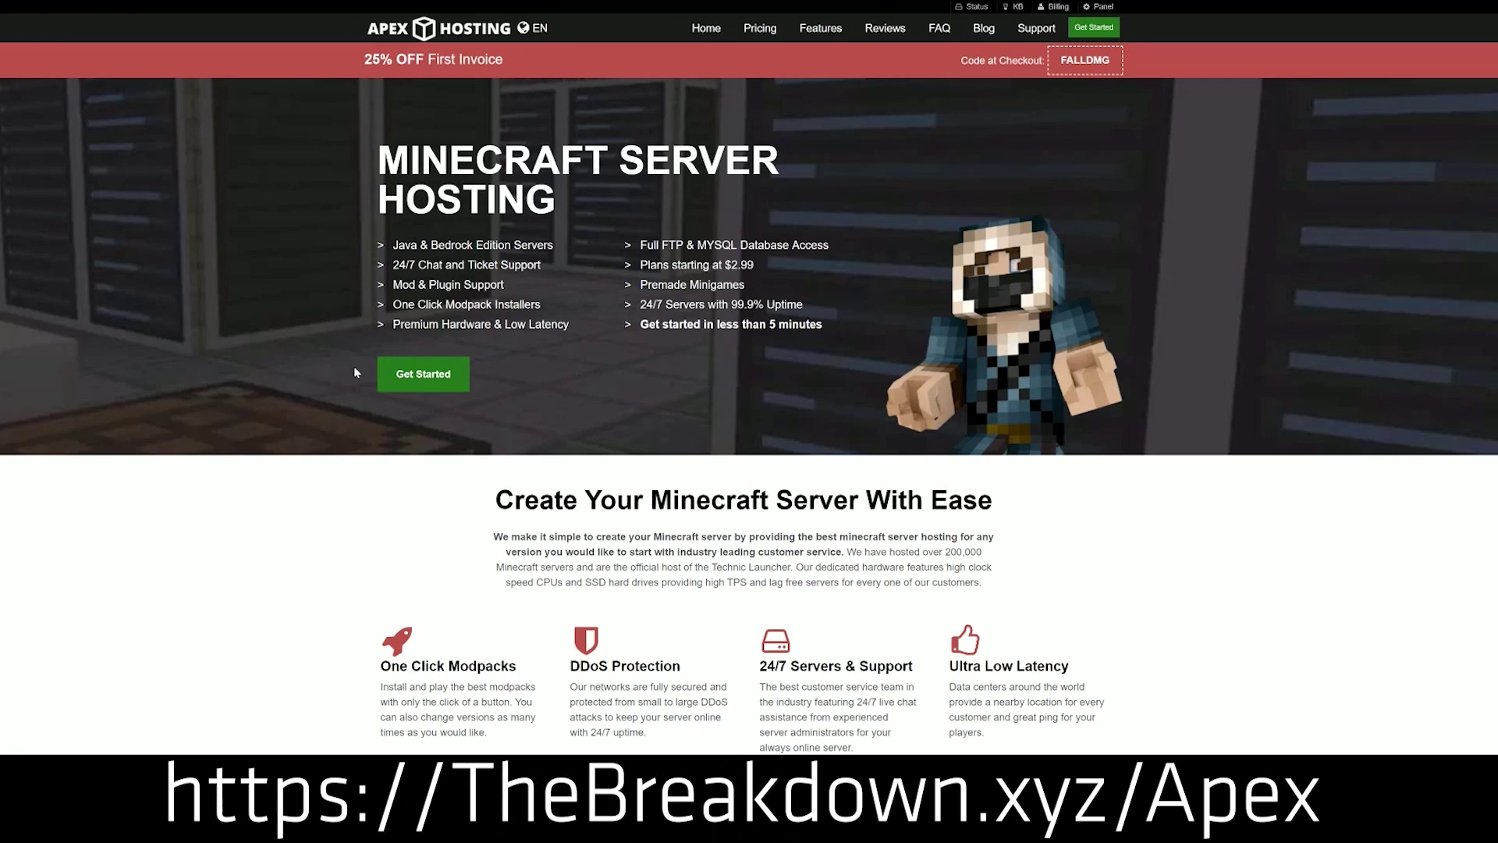
# - Review the hosting features on the Apex Hosting home page, highlighting the 24/7 Servers & Support and Automated Backups headings
pyautogui.scroll(-4, 554, 442)
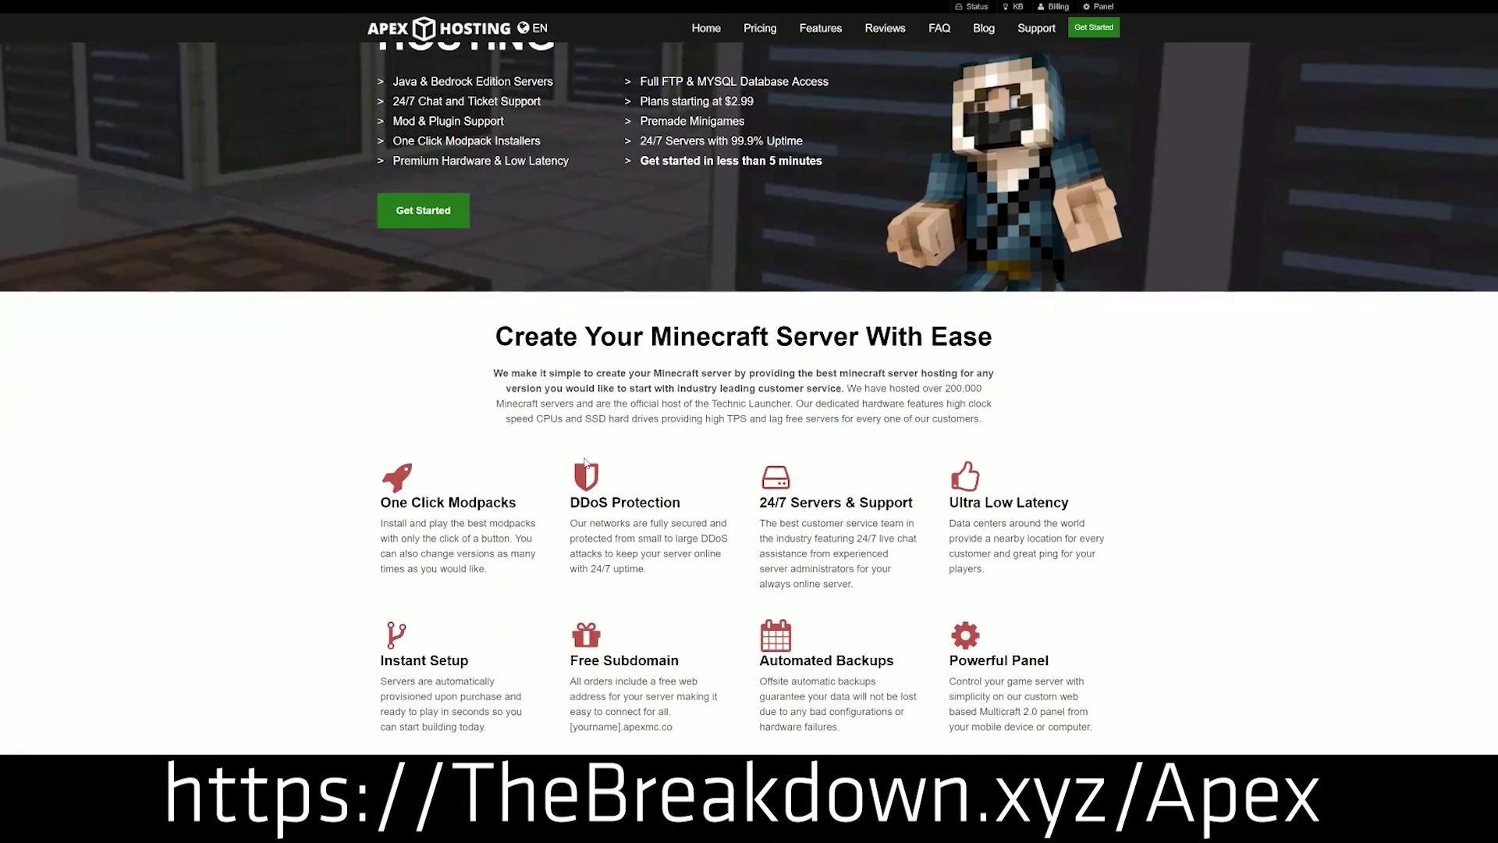
pyautogui.moveTo(379, 350); pyautogui.dragTo(918, 356)
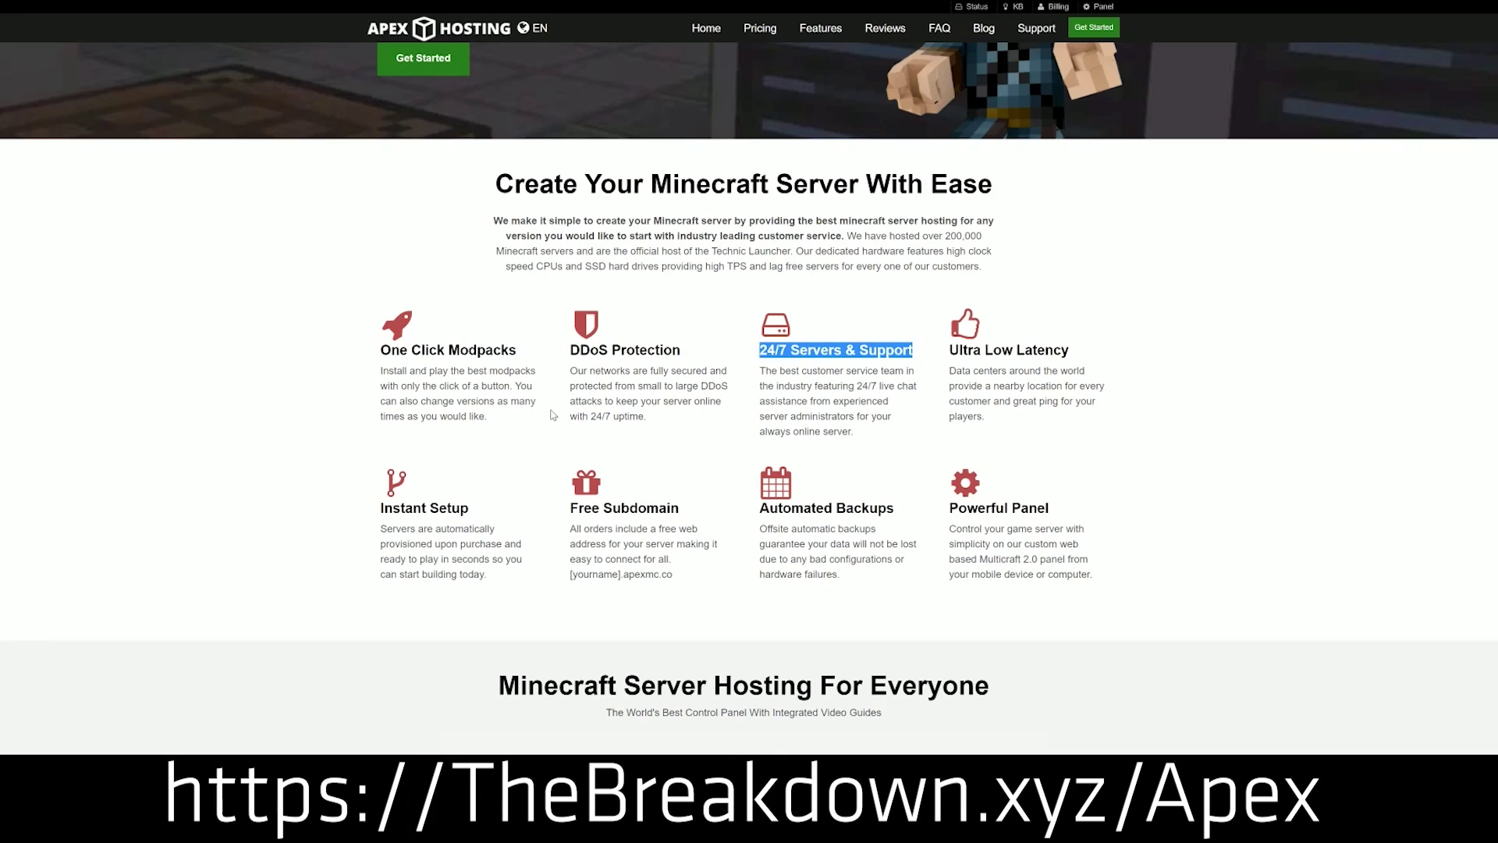
pyautogui.moveTo(757, 509); pyautogui.dragTo(939, 508)
pyautogui.click(726, 512)
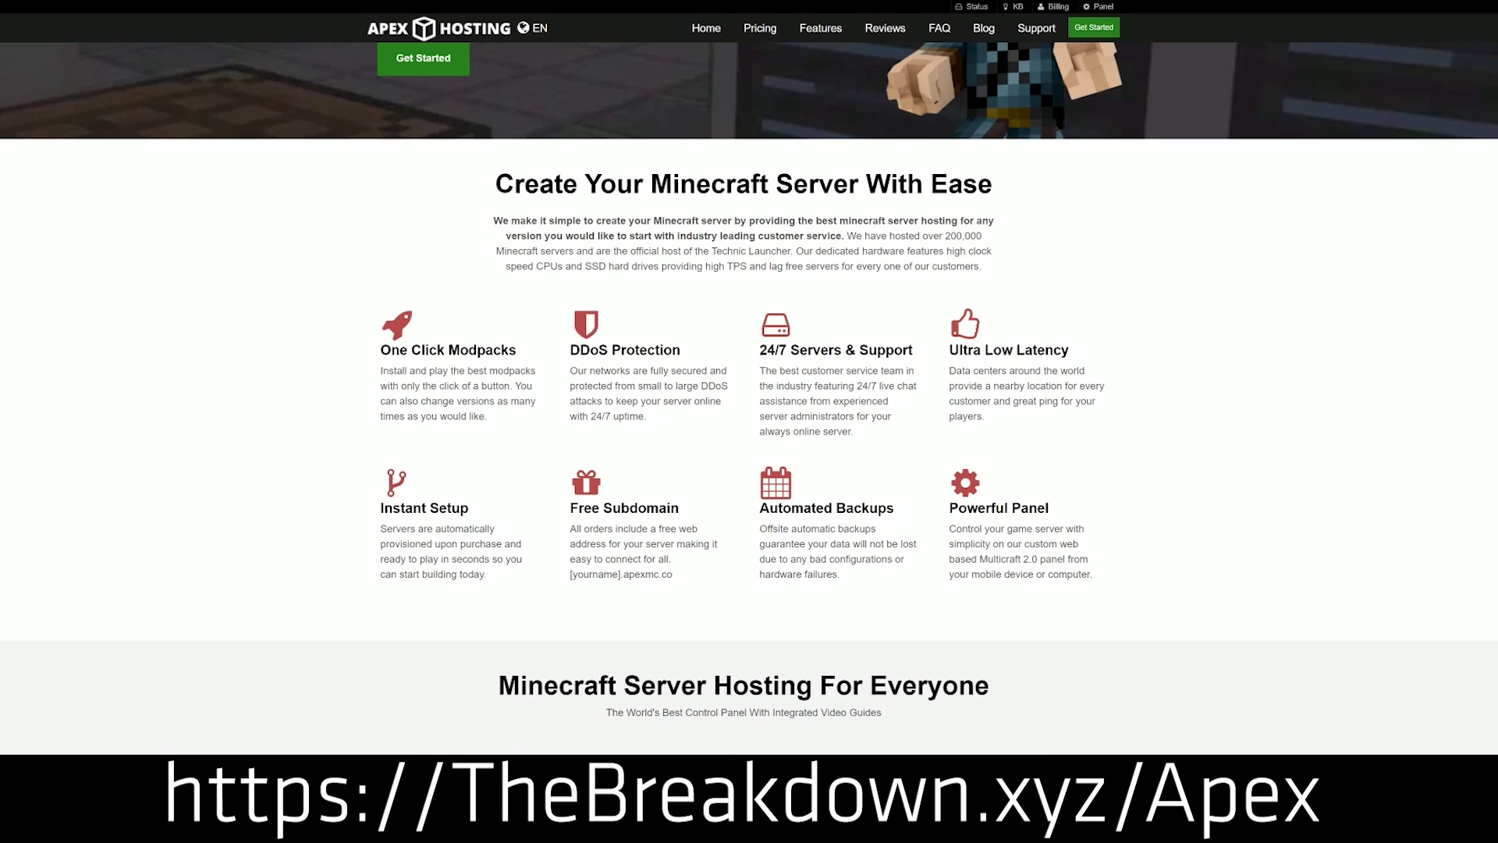
pyautogui.moveTo(493, 577); pyautogui.dragTo(380, 507)
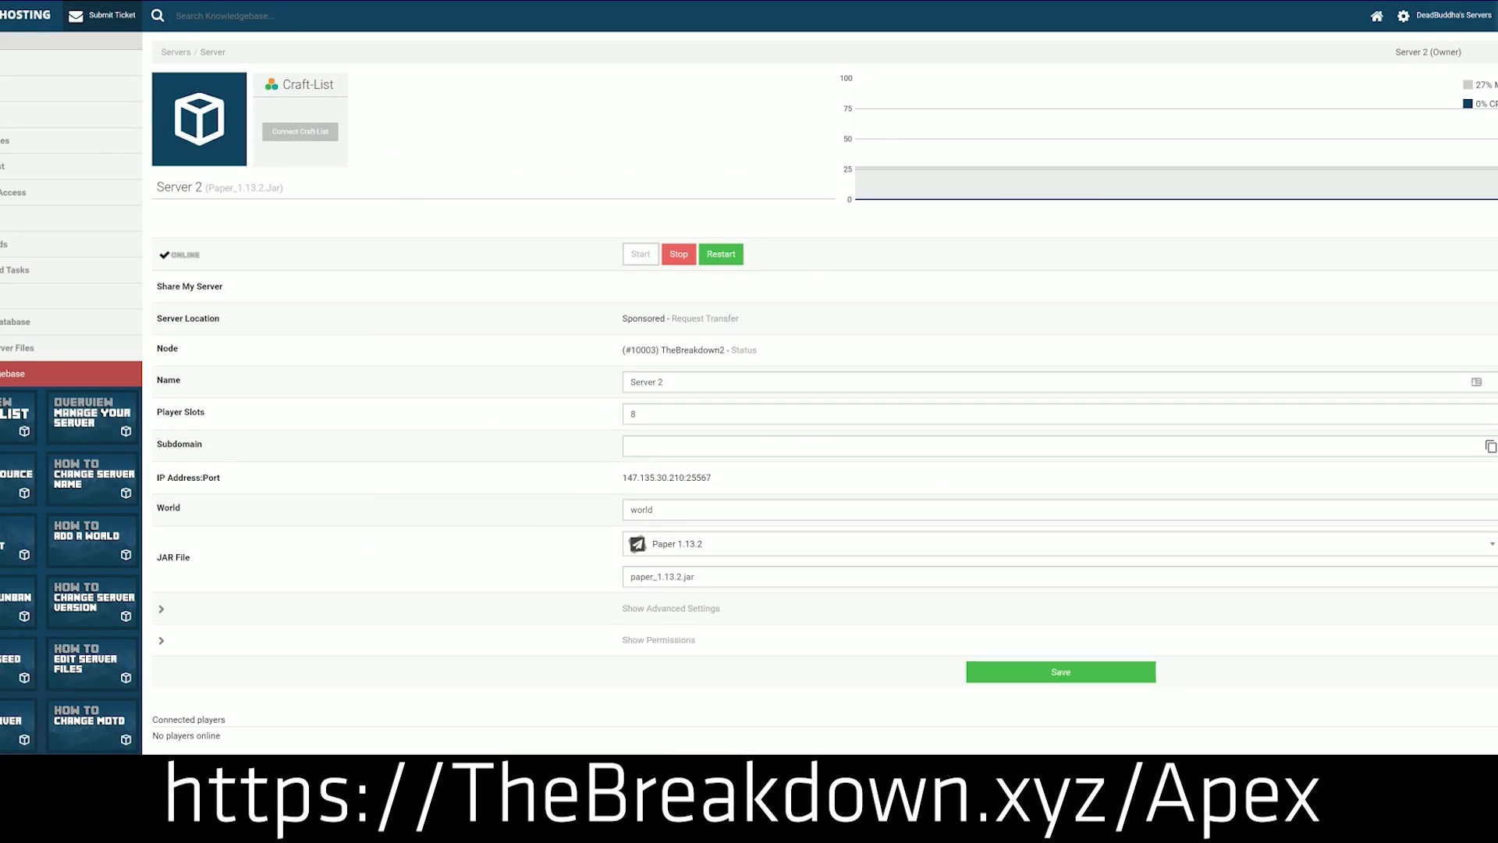
# - Change the server's JAR file to Minecraft 1.15 and accept the version change
pyautogui.click(706, 551)
pyautogui.scroll(-3, 694, 663)
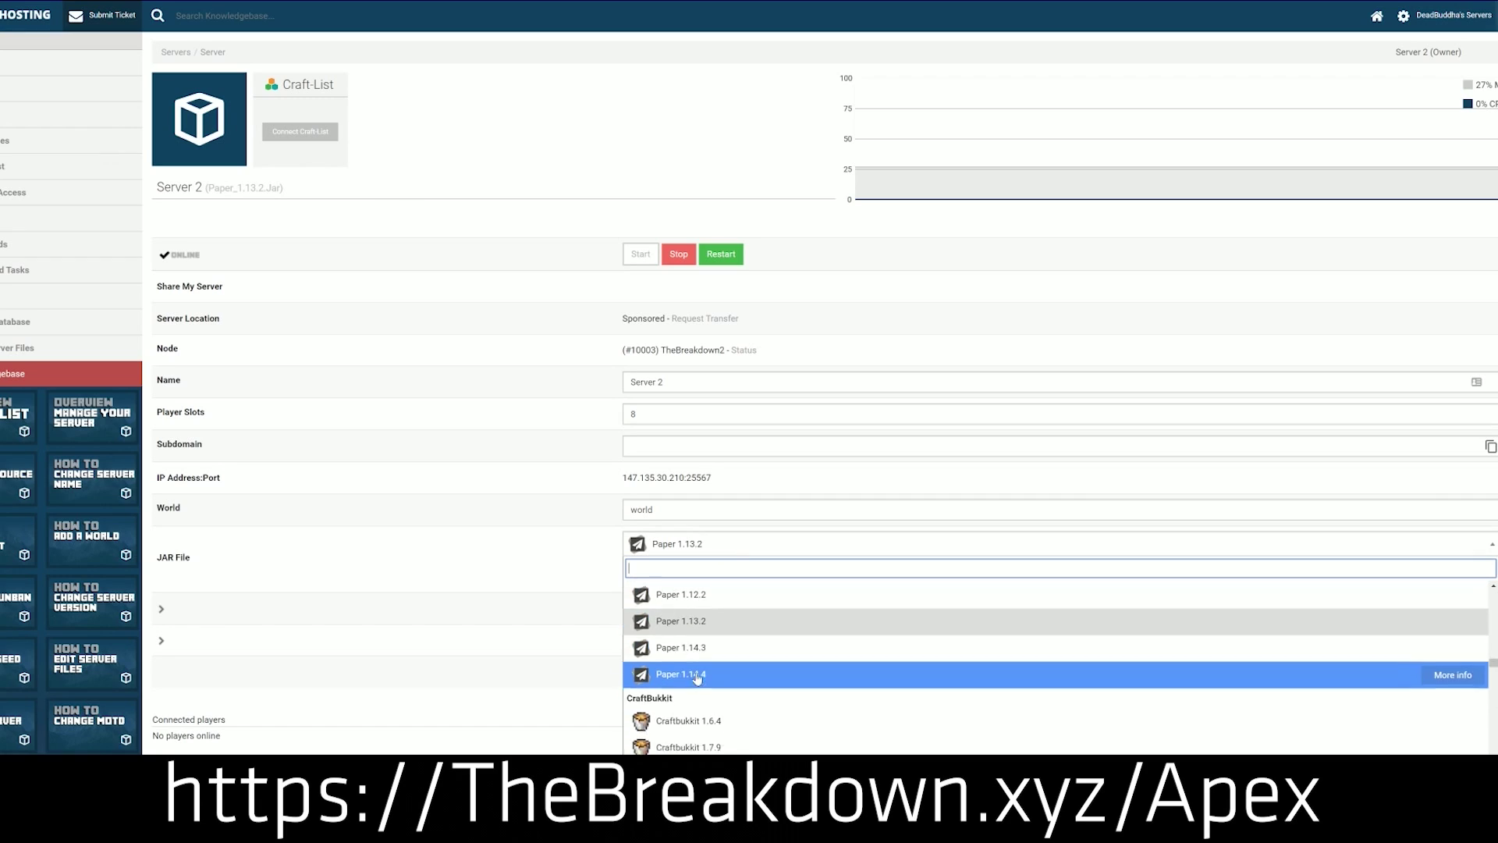
pyautogui.scroll(3, 698, 678)
pyautogui.scroll(-10, 697, 678)
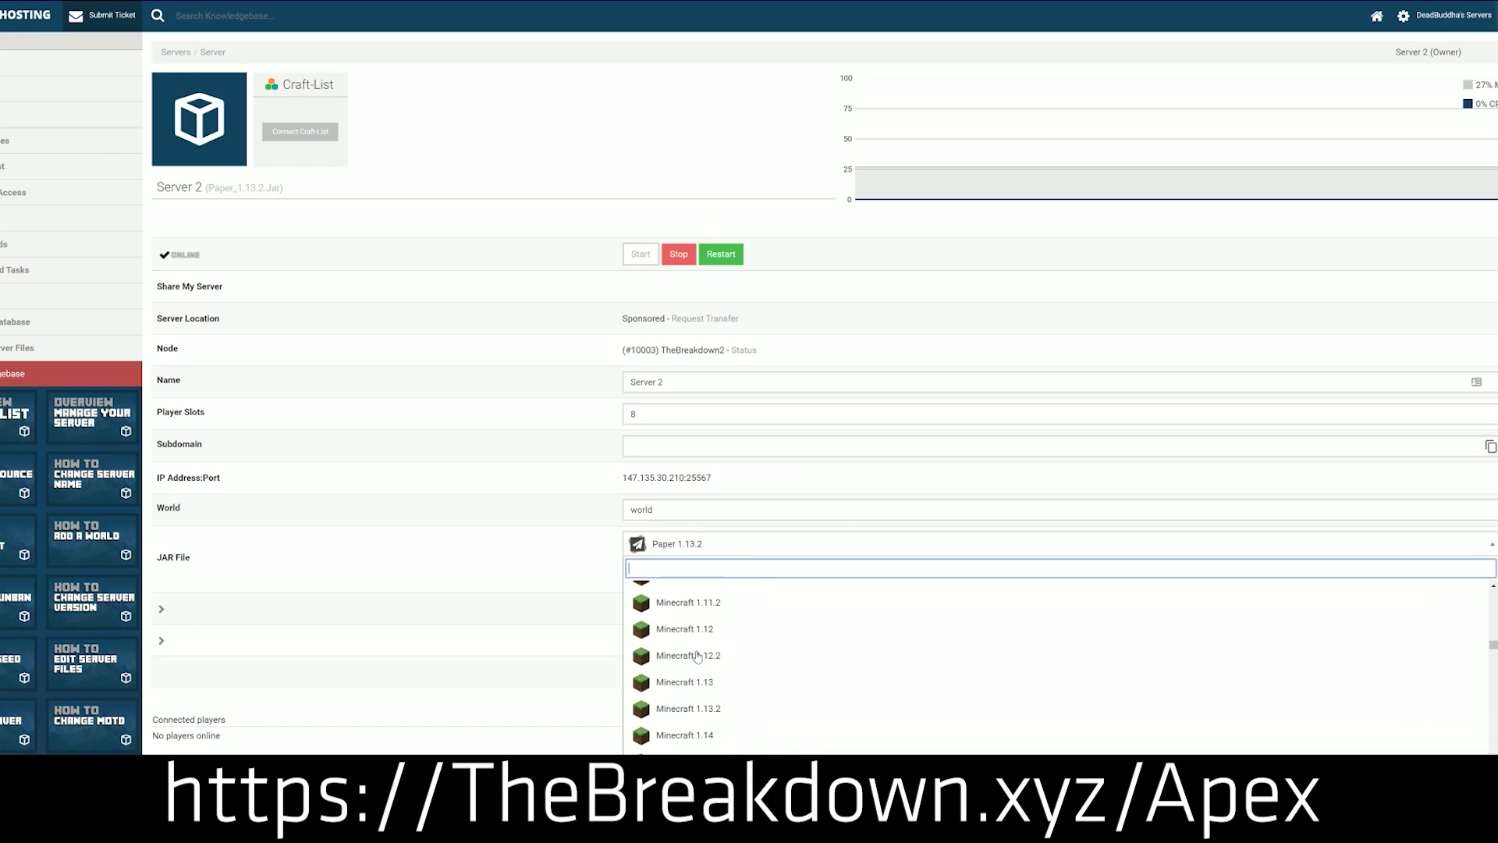
pyautogui.scroll(3, 698, 673)
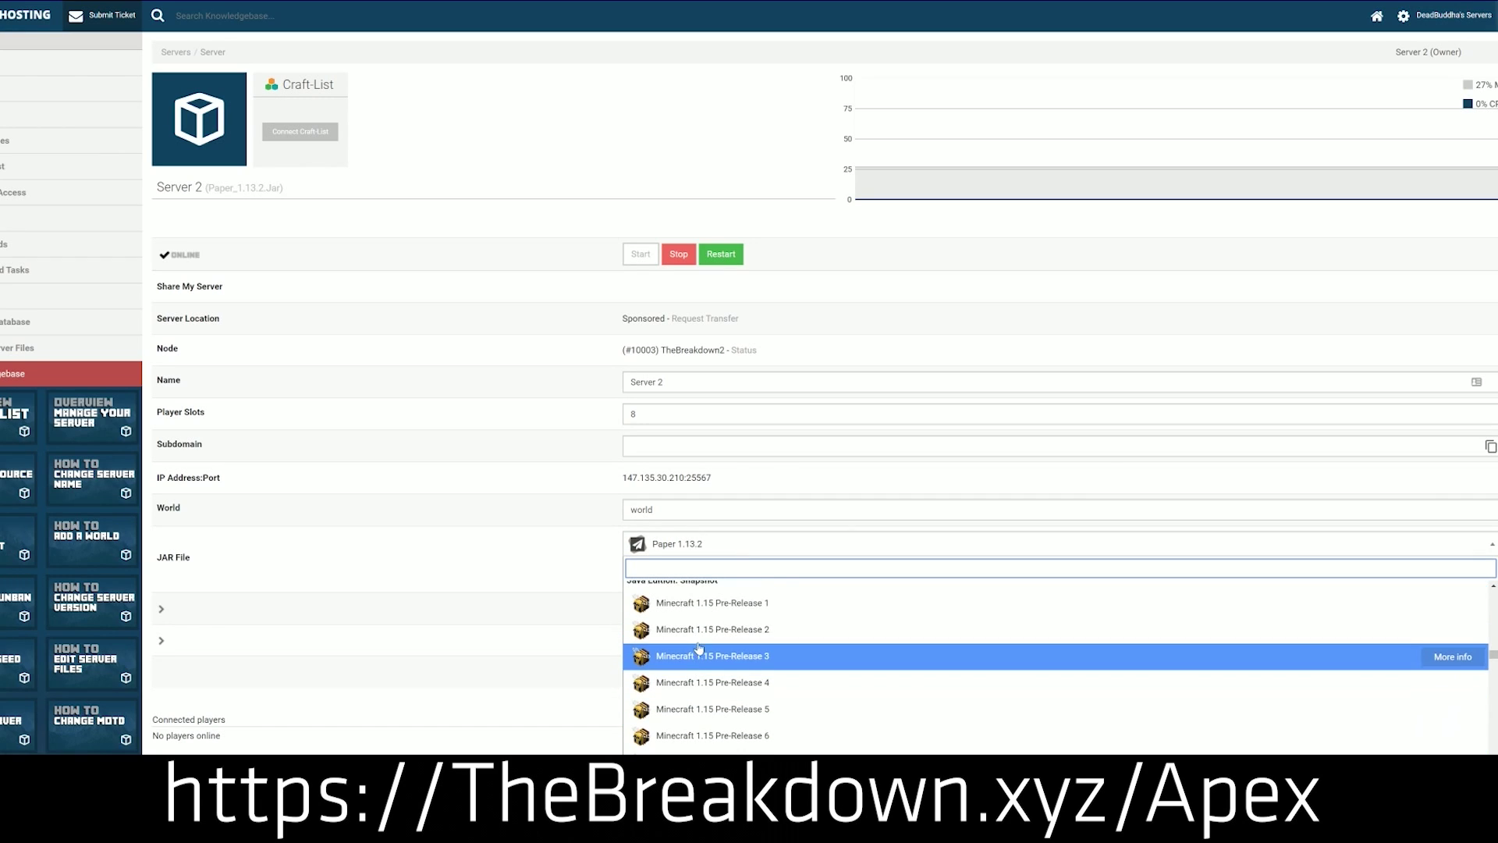
pyautogui.scroll(1, 696, 677)
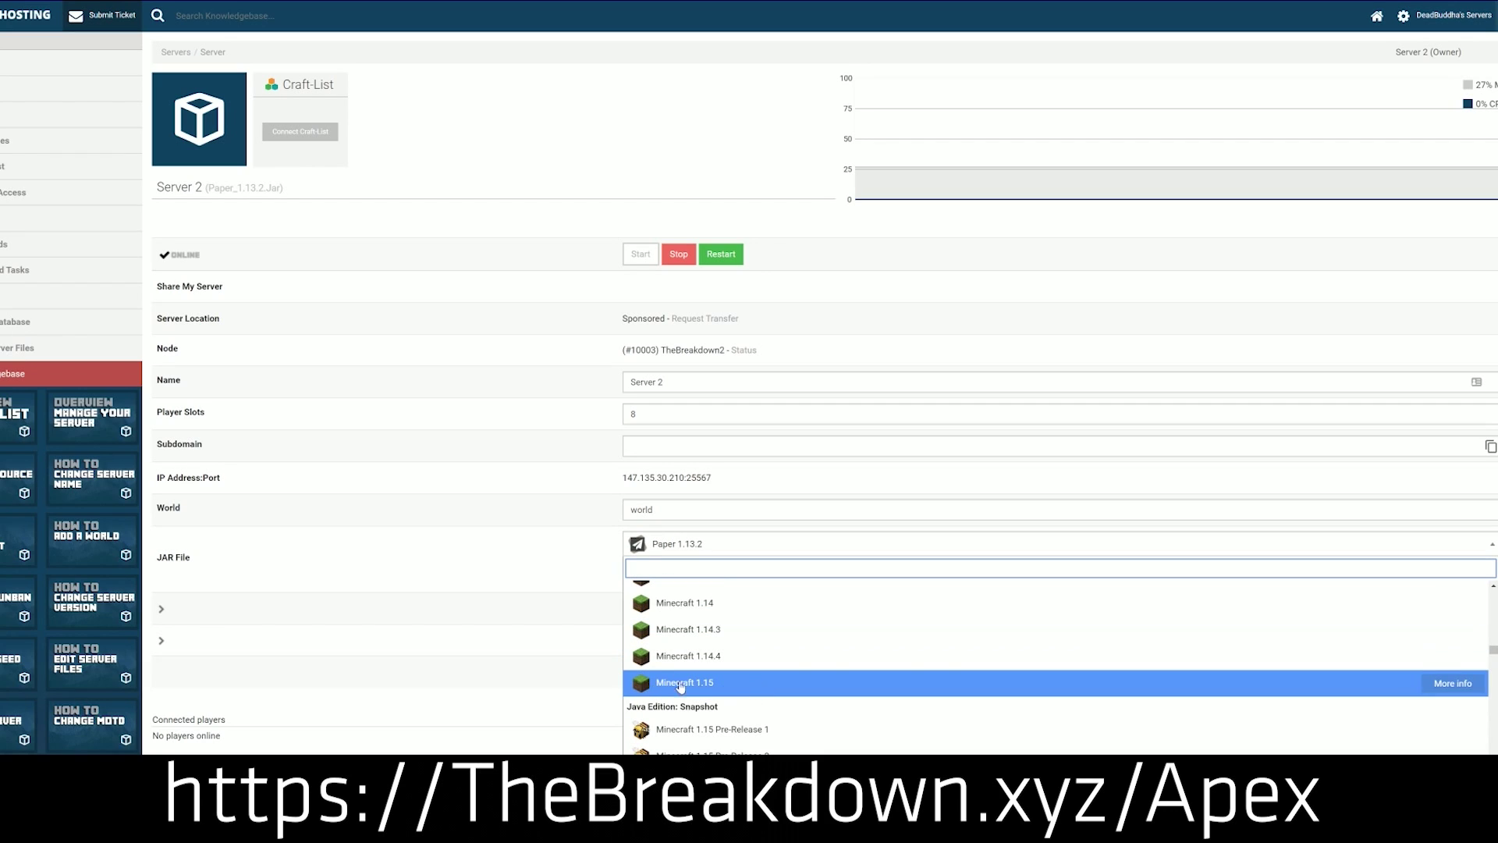
pyautogui.click(768, 685)
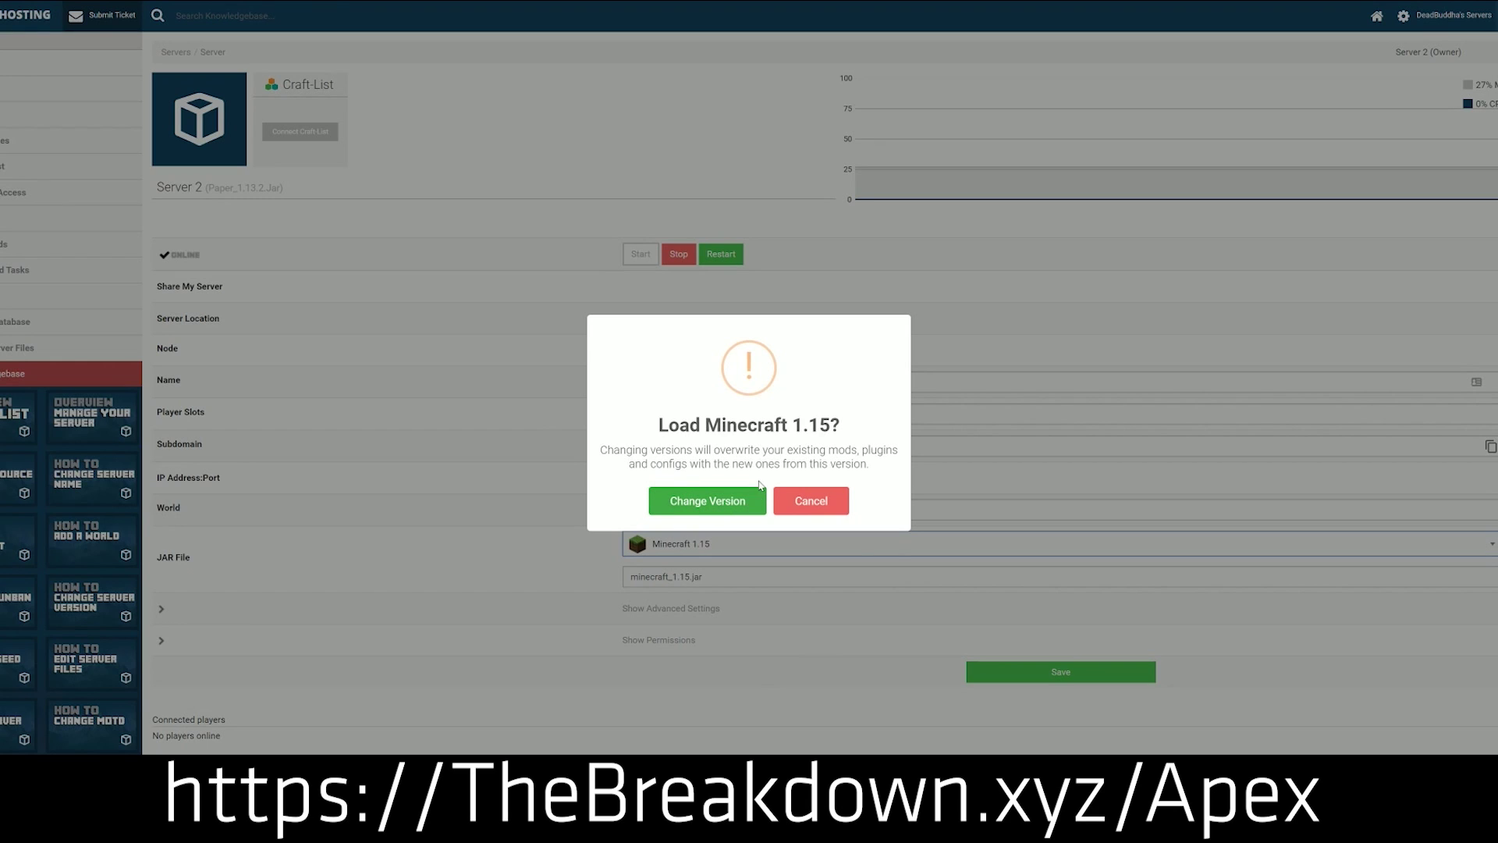
pyautogui.click(694, 497)
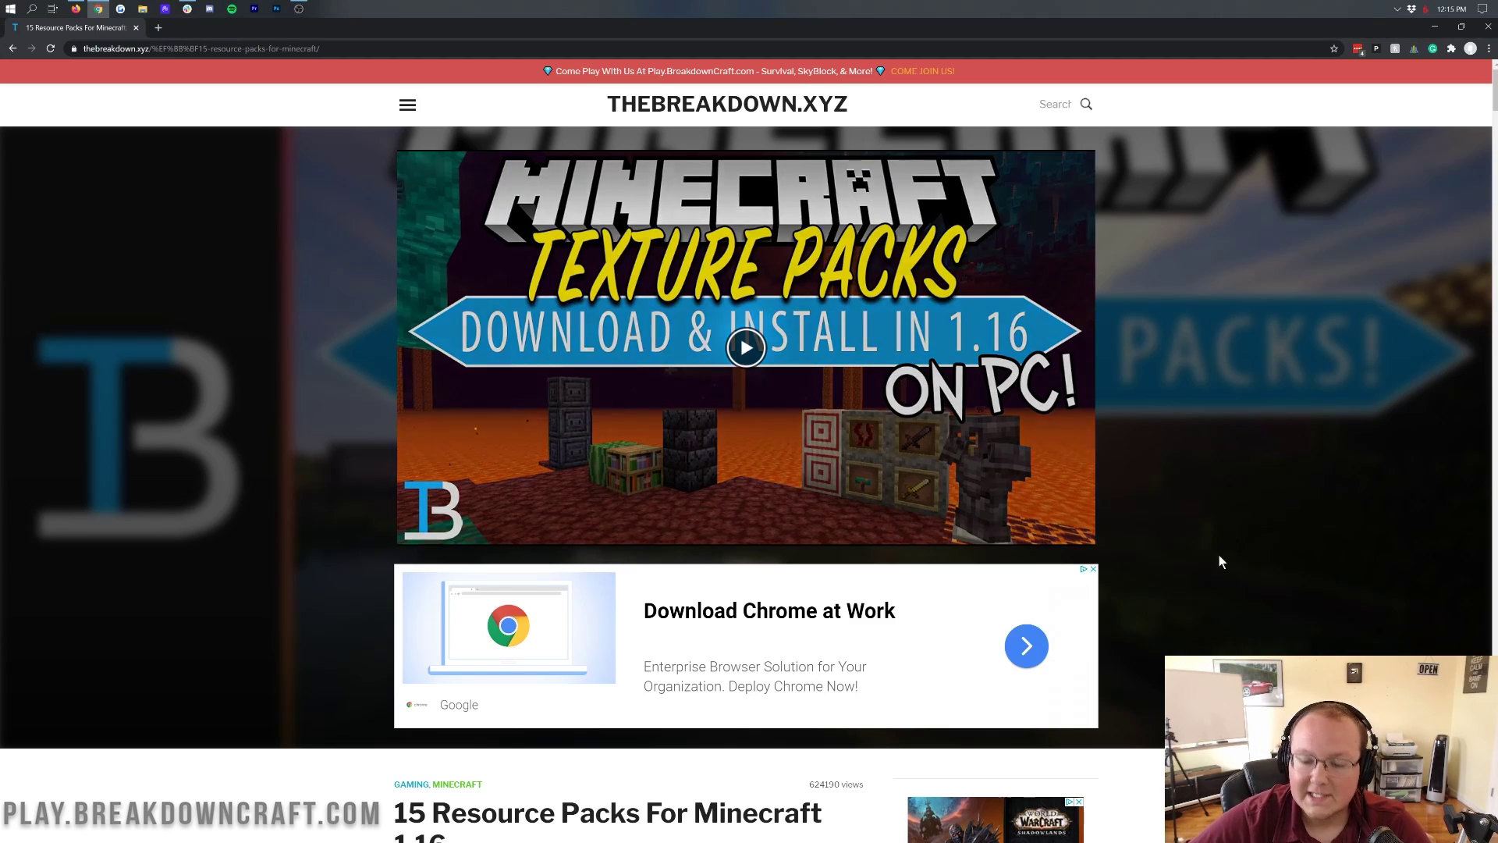
# - Open the Dokucraft download link from the 15 Resource Packs For Minecraft 1.16 article in a new tab
pyautogui.scroll(-5, 1427, 404)
pyautogui.scroll(-2, 843, 459)
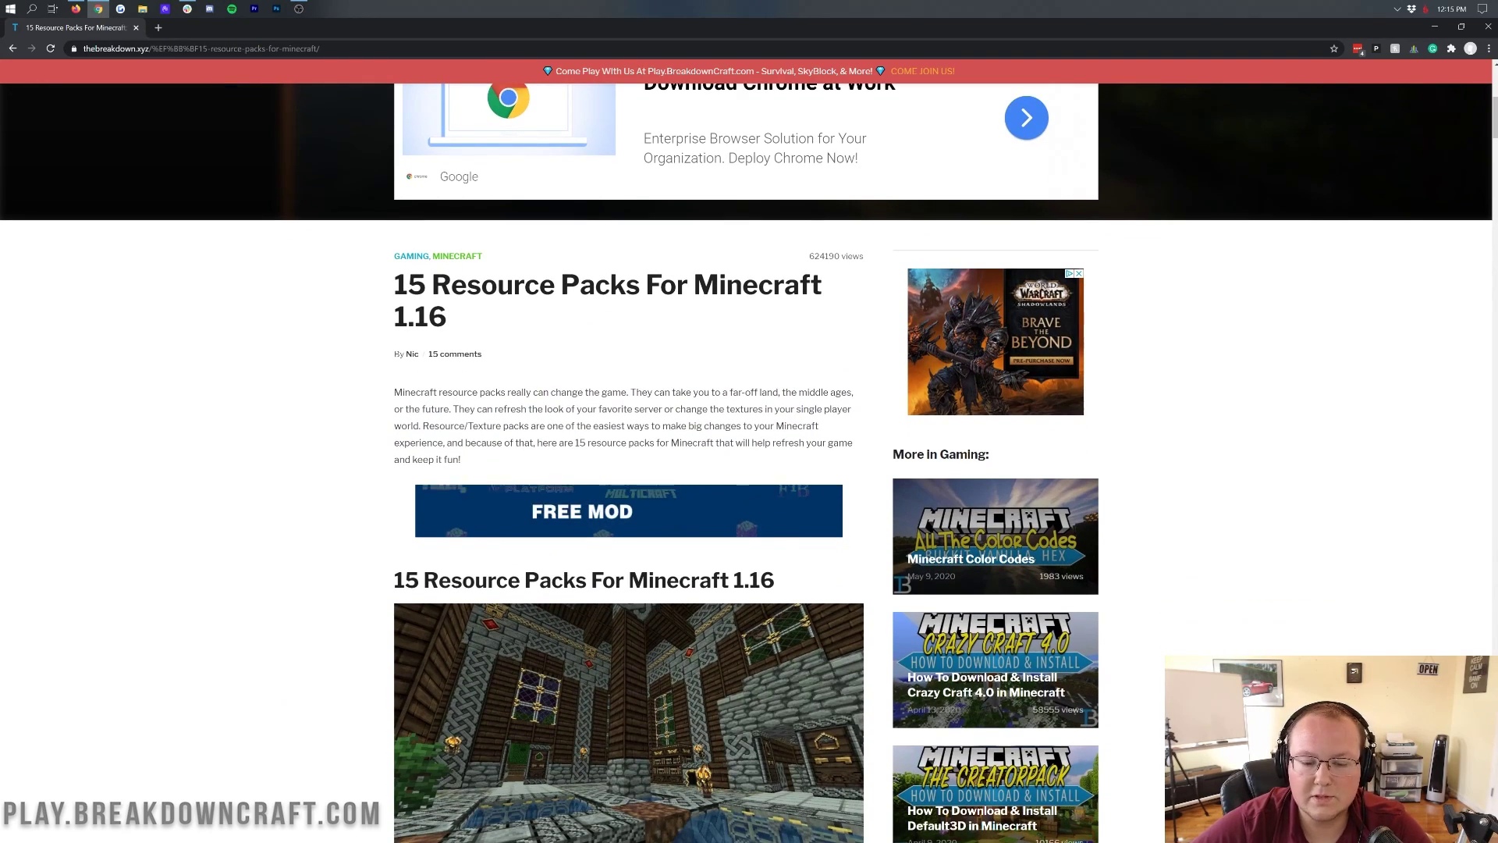
pyautogui.scroll(-1, 531, 350)
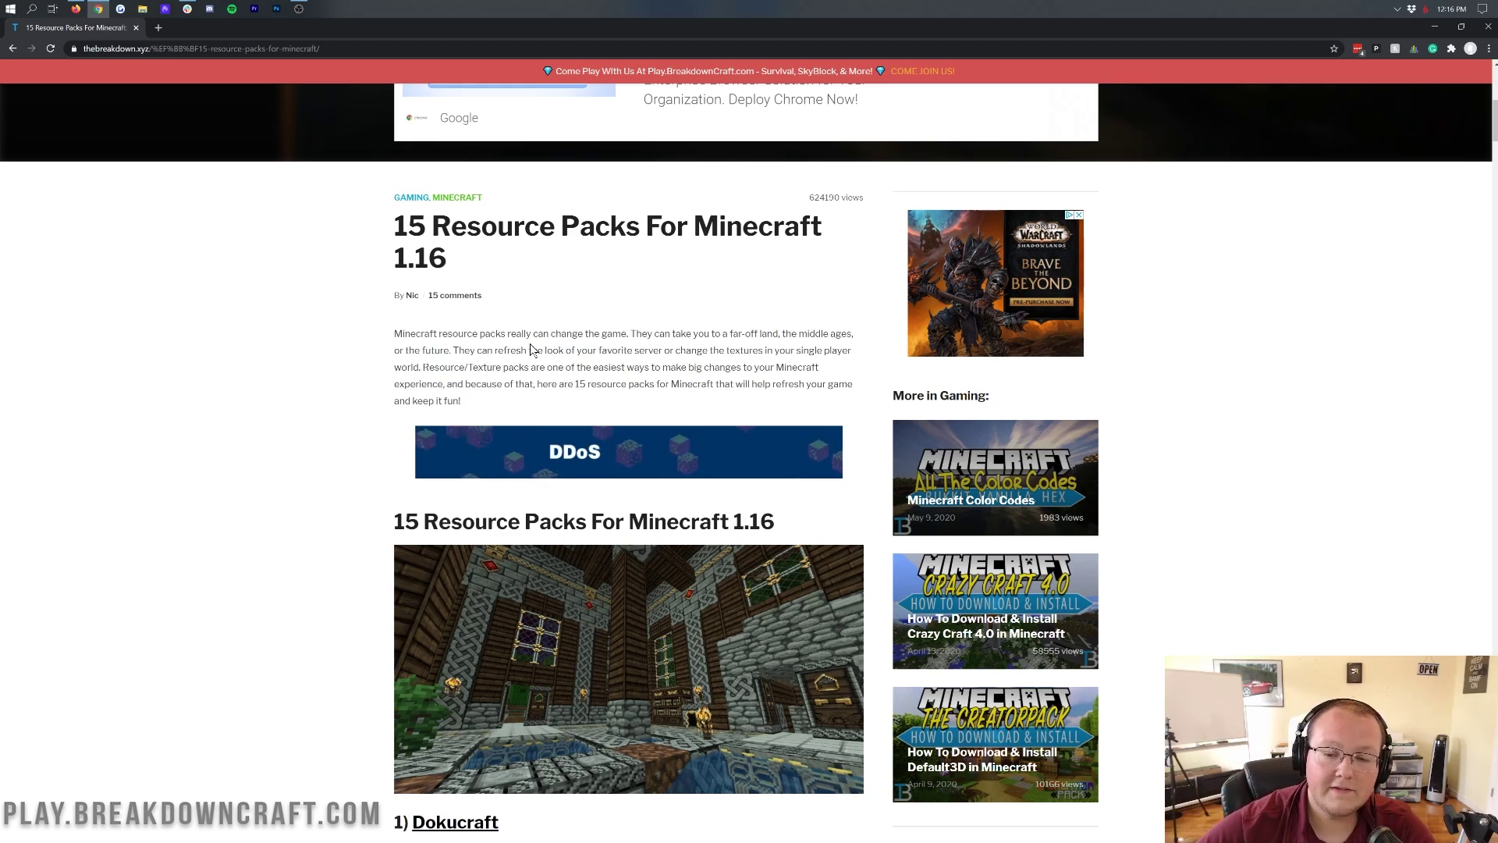
pyautogui.scroll(-5, 560, 316)
pyautogui.scroll(-2, 574, 310)
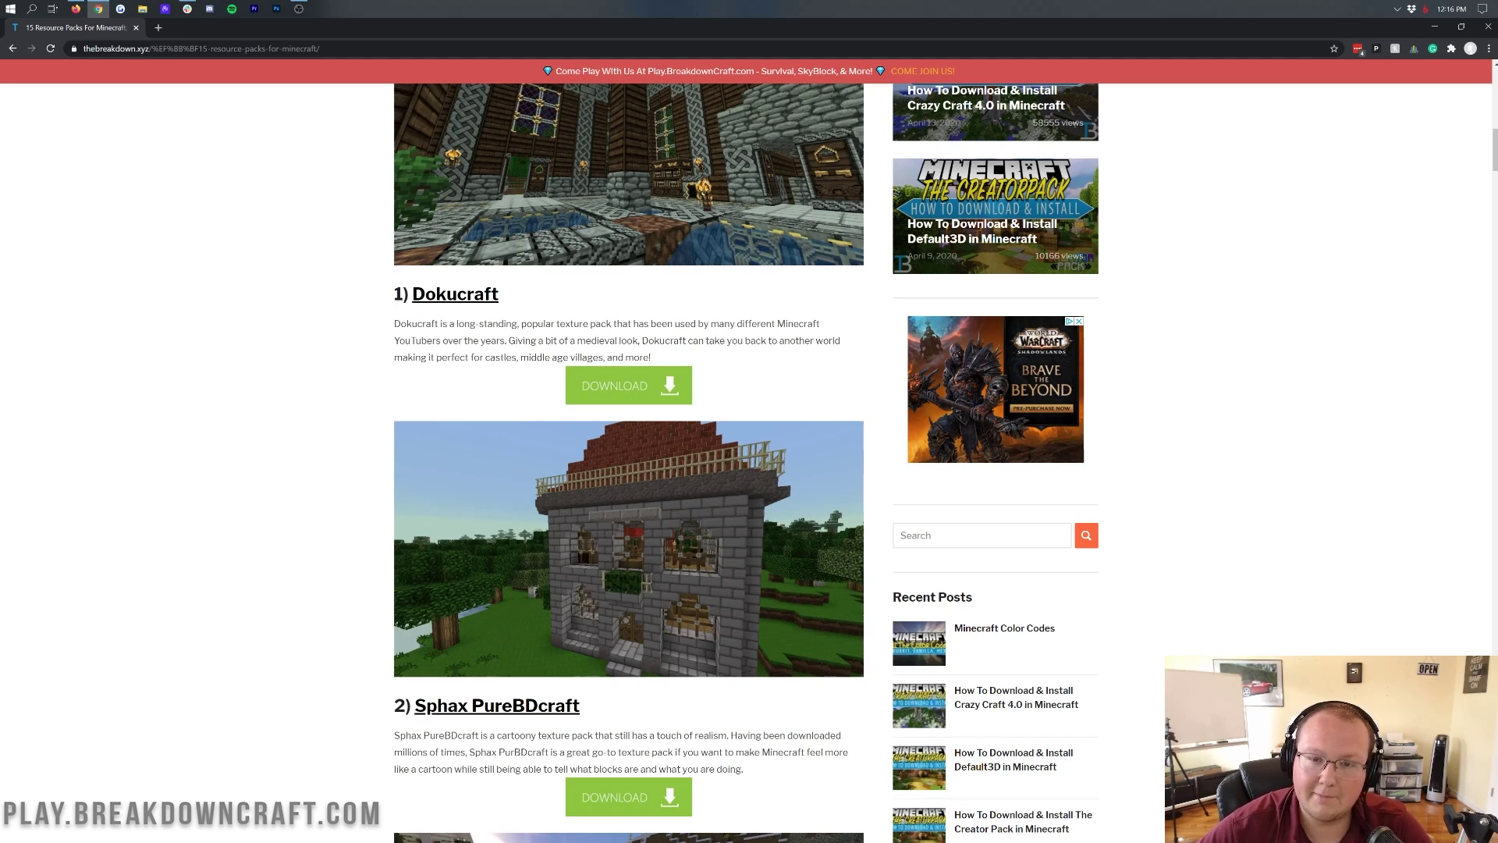
pyautogui.scroll(3, 651, 349)
pyautogui.scroll(-4, 651, 349)
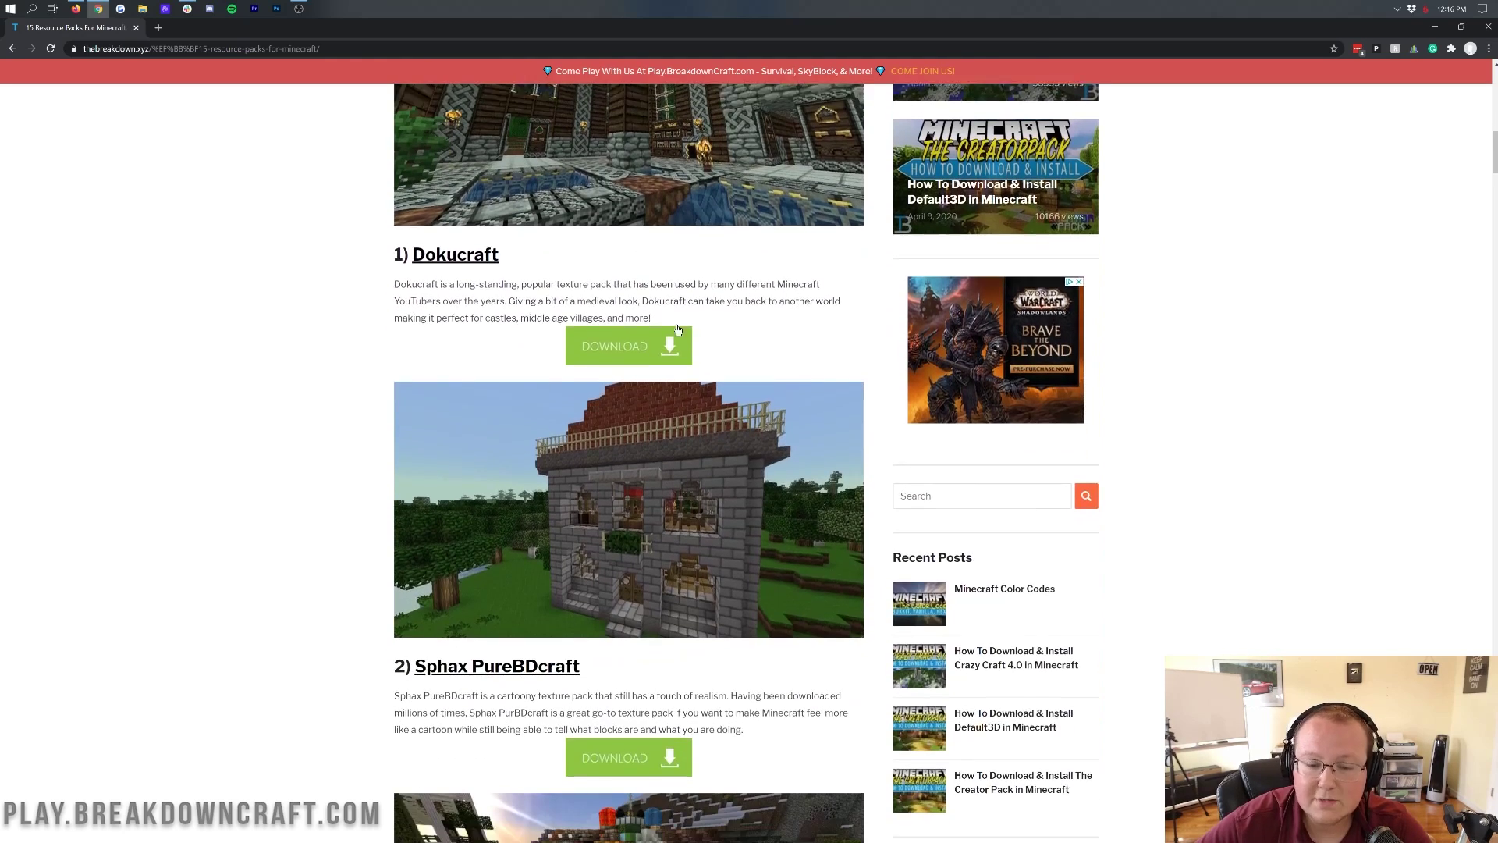
pyautogui.middleClick(633, 341)
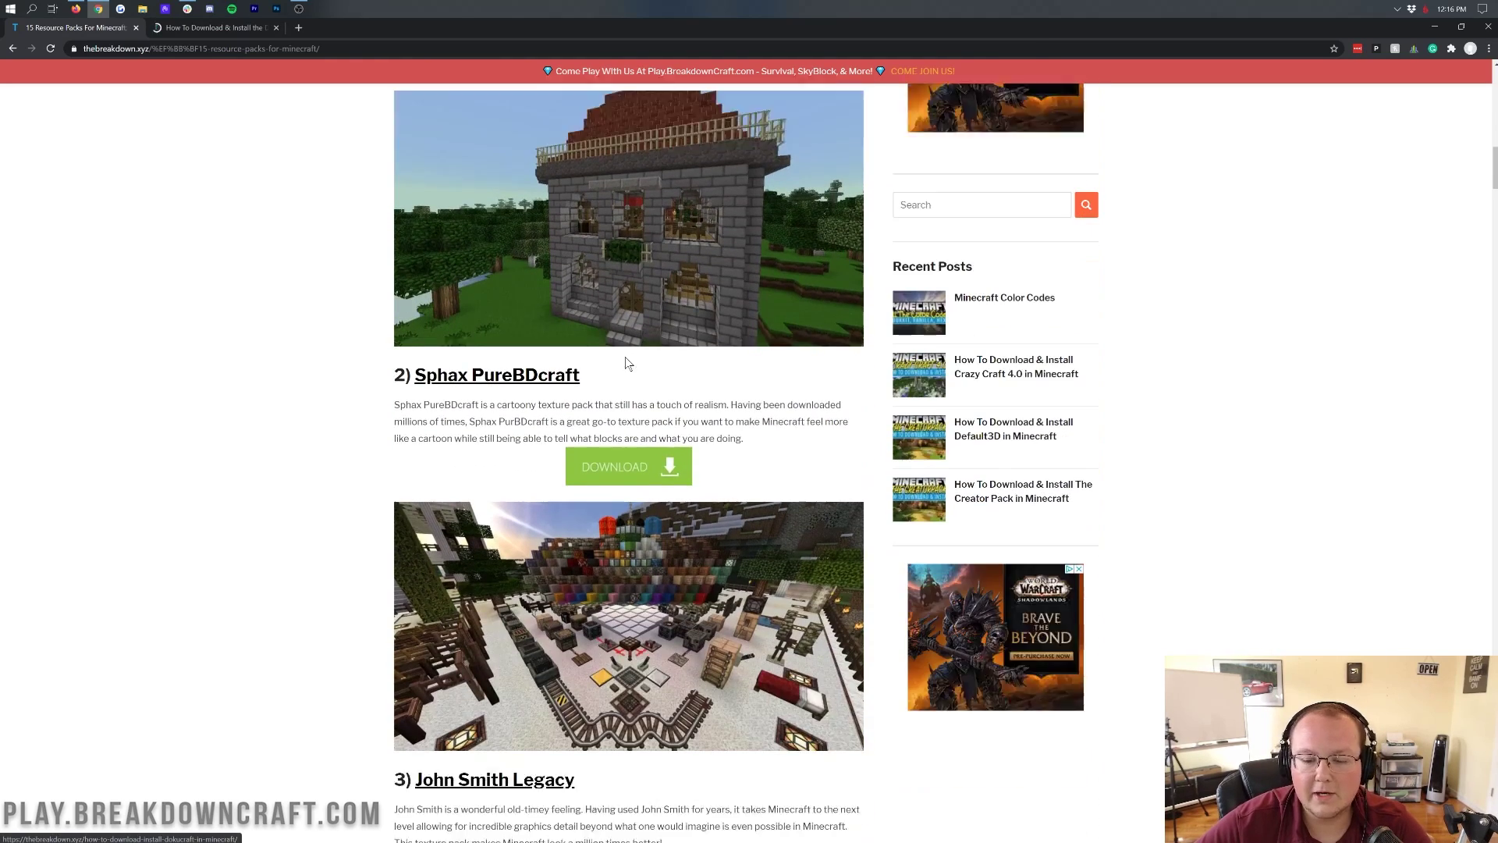
# - Open the Sphax PureBDcraft download link from the article in a new tab
pyautogui.scroll(-4, 625, 357)
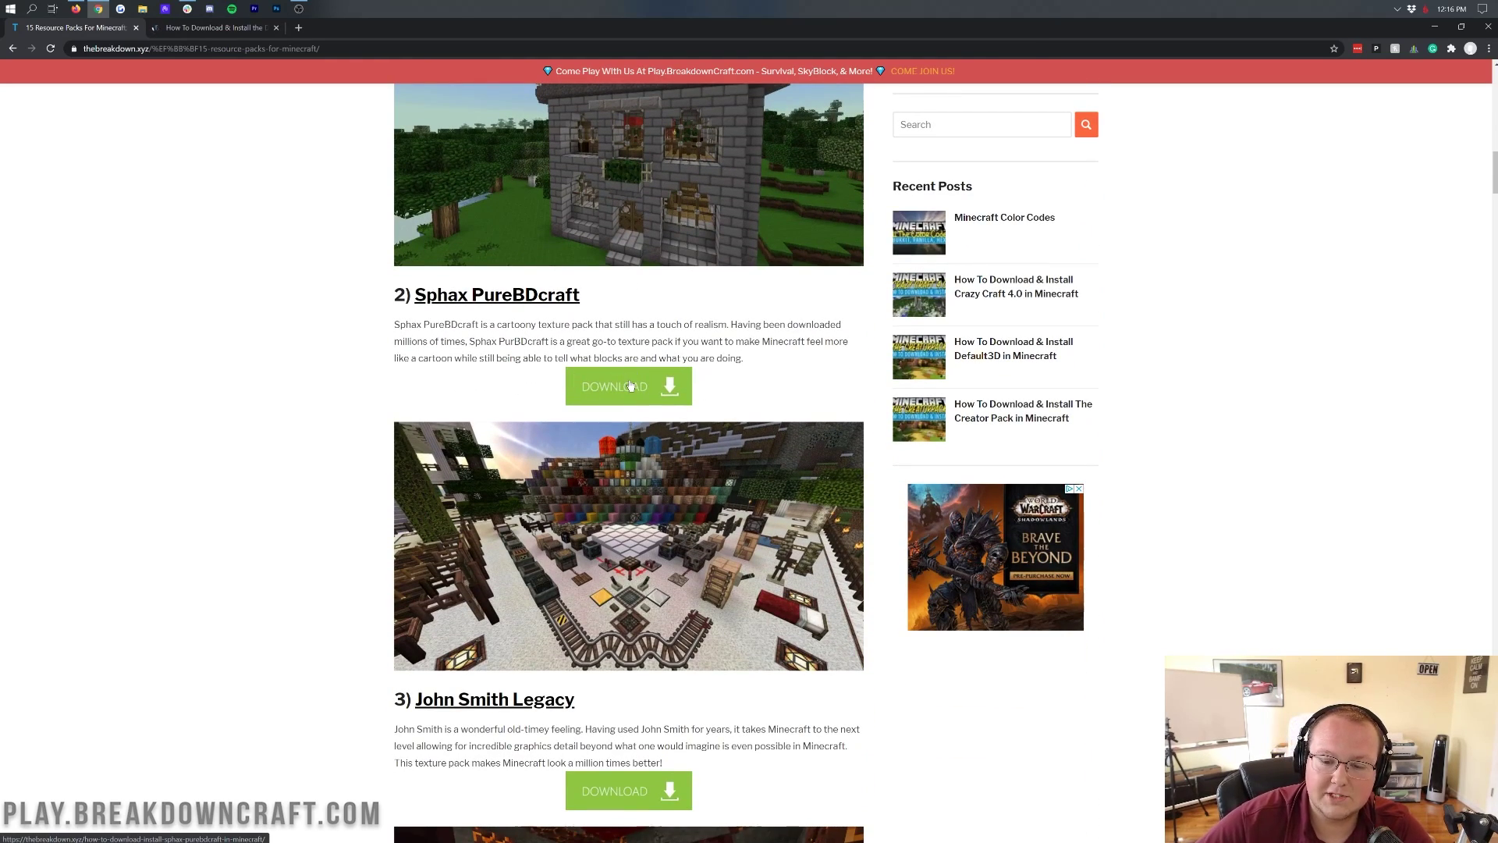
pyautogui.rightClick(628, 379)
pyautogui.click(657, 391)
# - Browse the further packs in the article and open the Firewolf HD 3D download link in a new tab
pyautogui.scroll(-4, 700, 417)
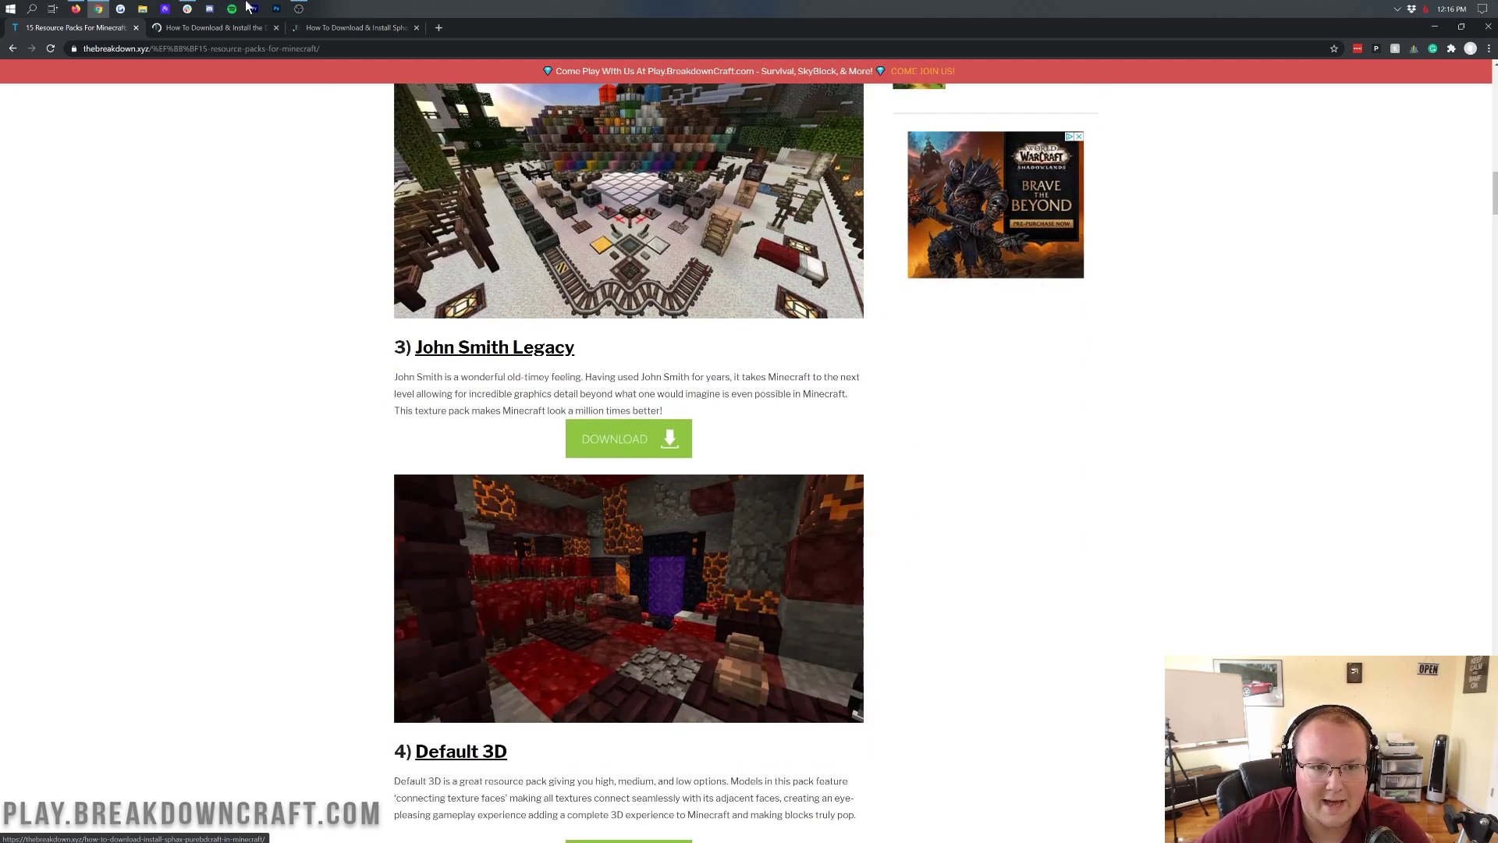
pyautogui.scroll(-1, 700, 417)
pyautogui.scroll(-3, 560, 372)
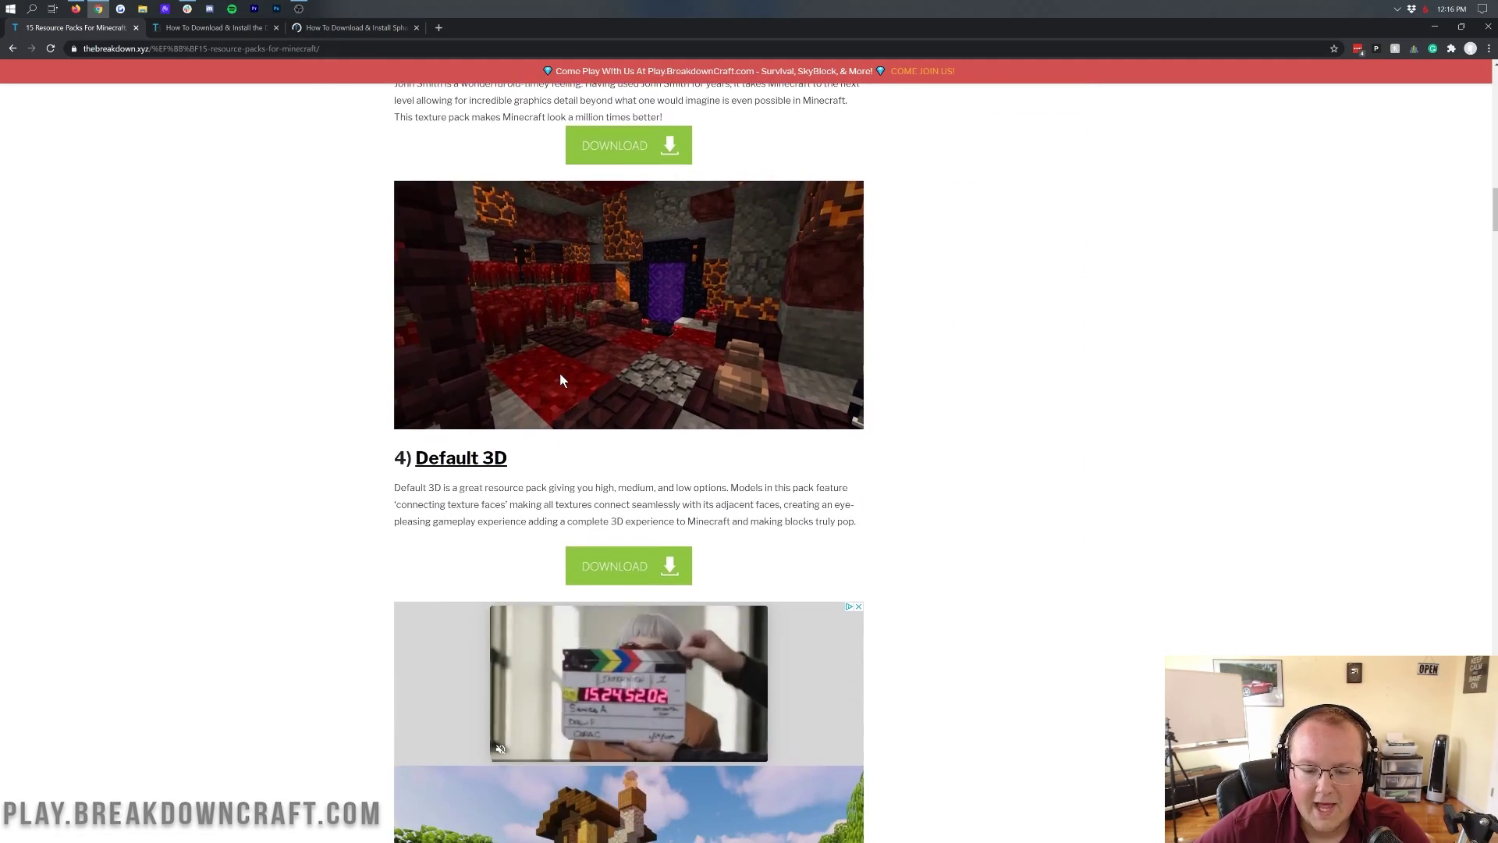
pyautogui.scroll(8, 559, 372)
pyautogui.scroll(8, 562, 380)
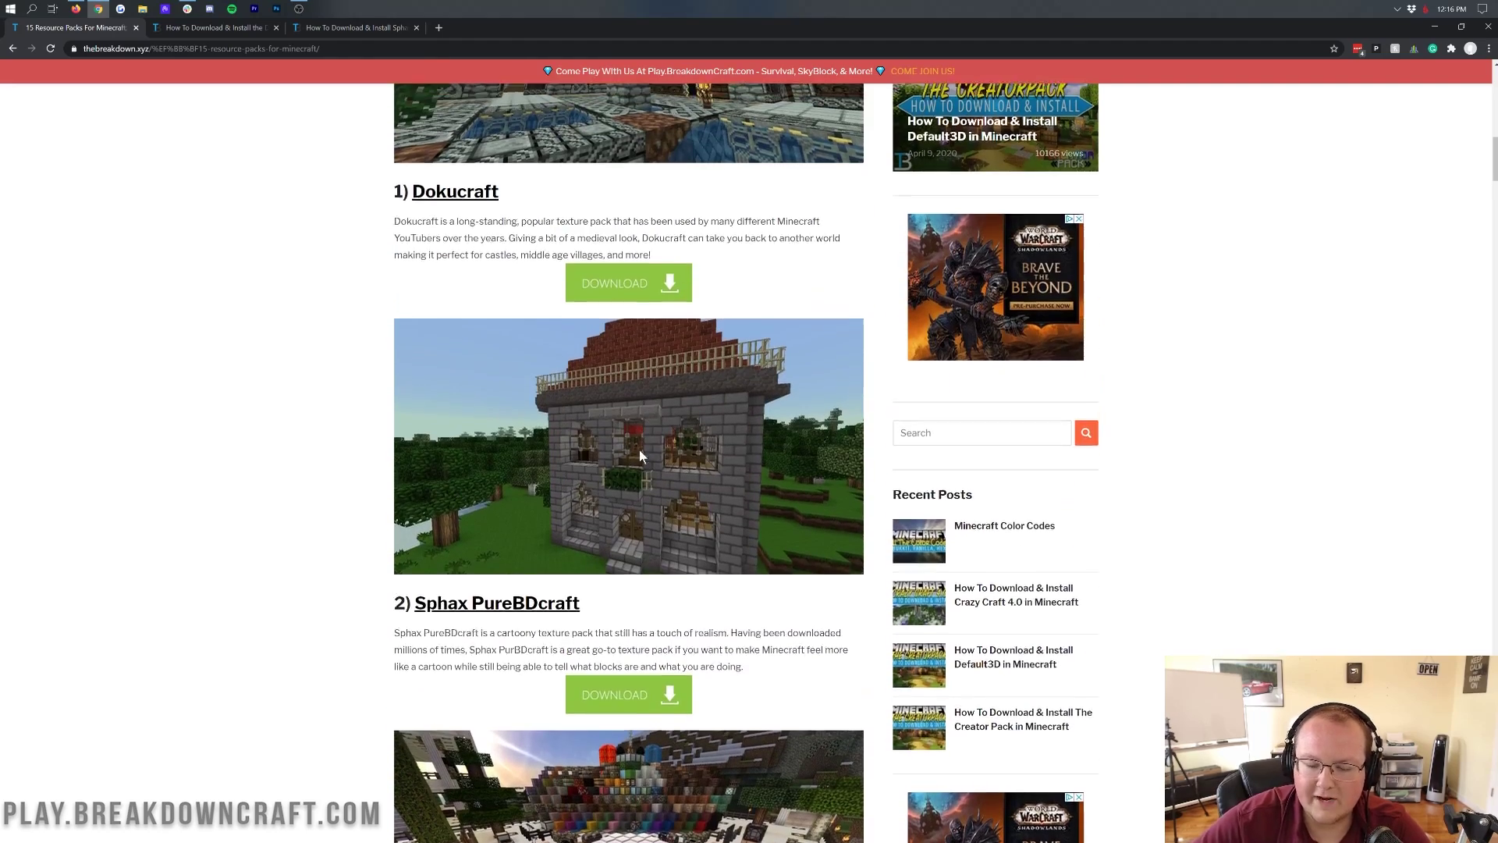
pyautogui.scroll(-16, 632, 412)
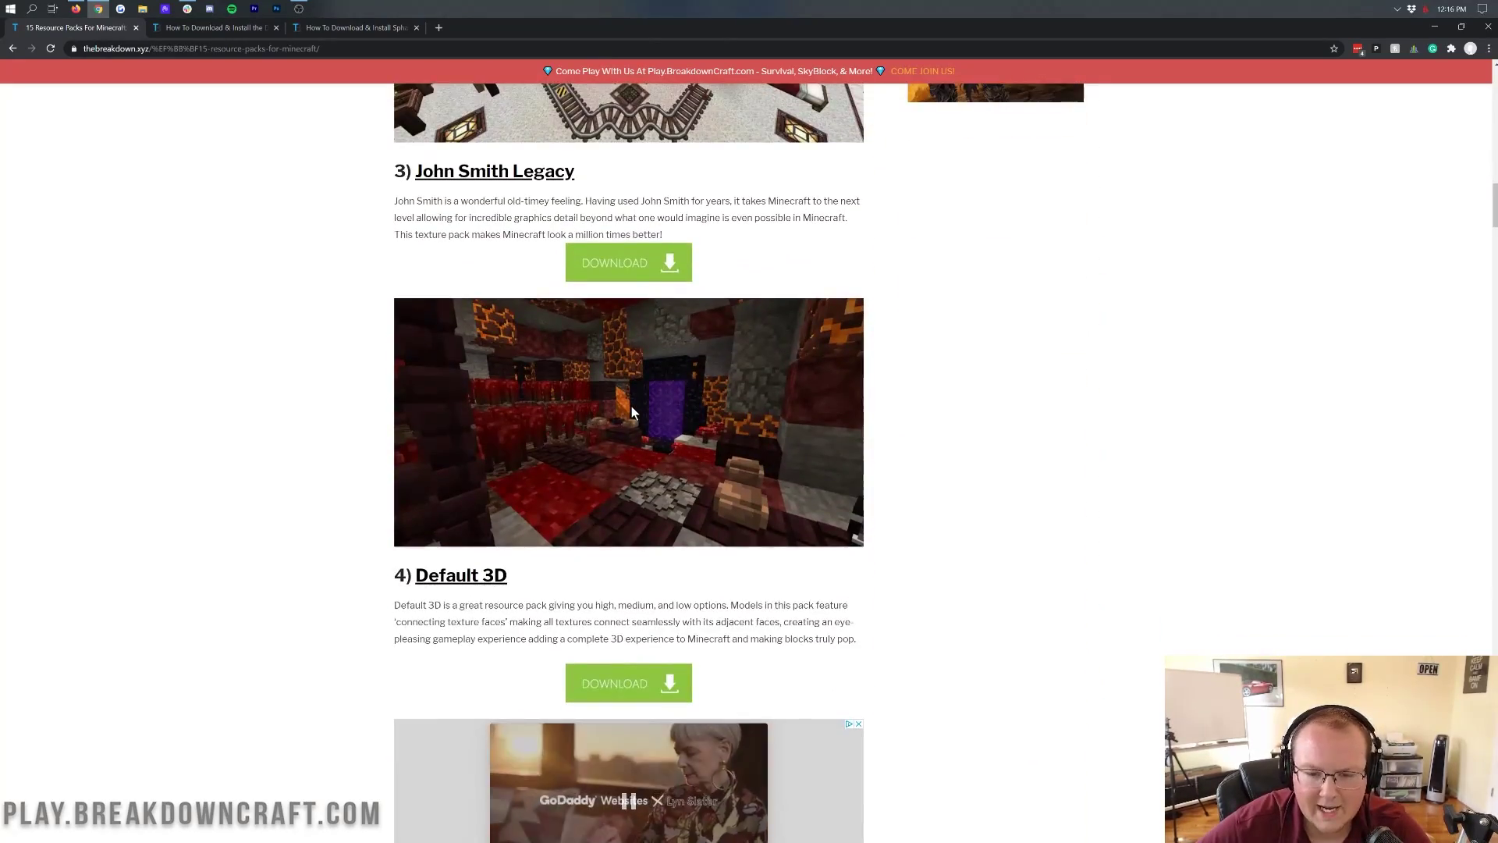
pyautogui.scroll(-7, 632, 409)
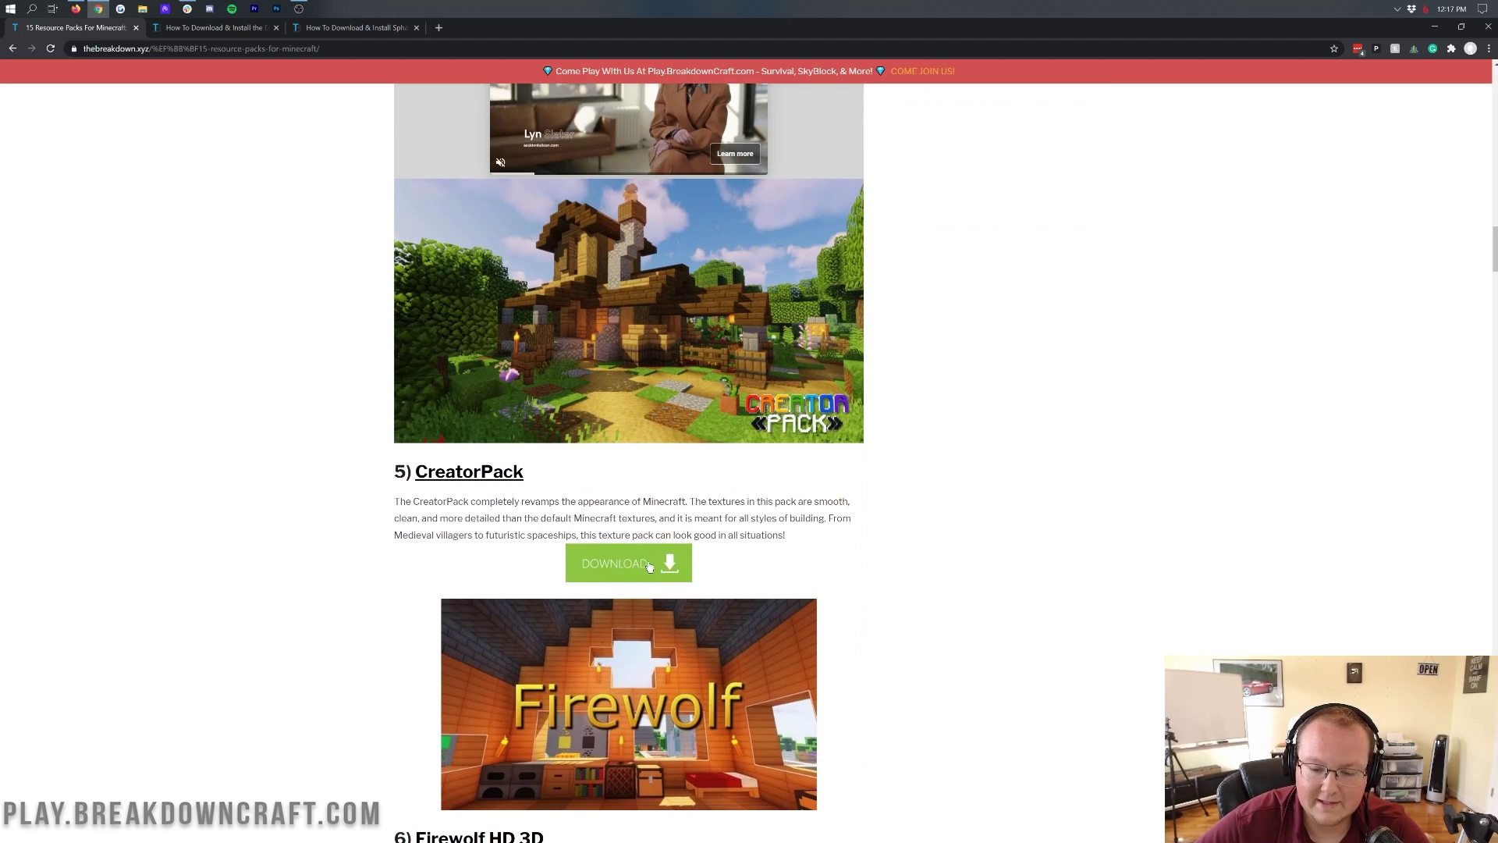
pyautogui.scroll(-5, 582, 450)
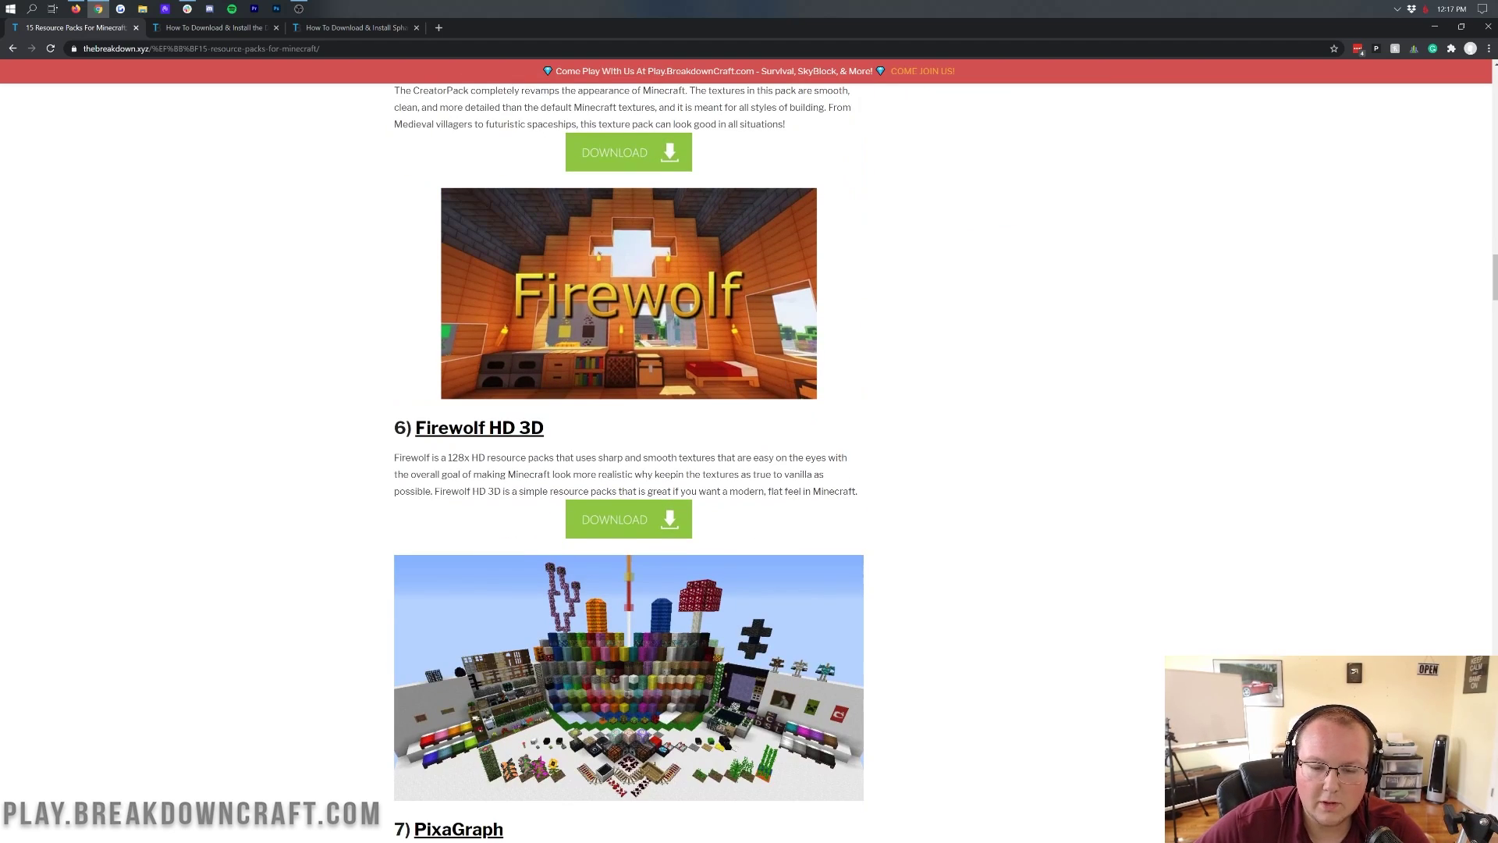
pyautogui.rightClick(611, 530)
pyautogui.press('Escape')
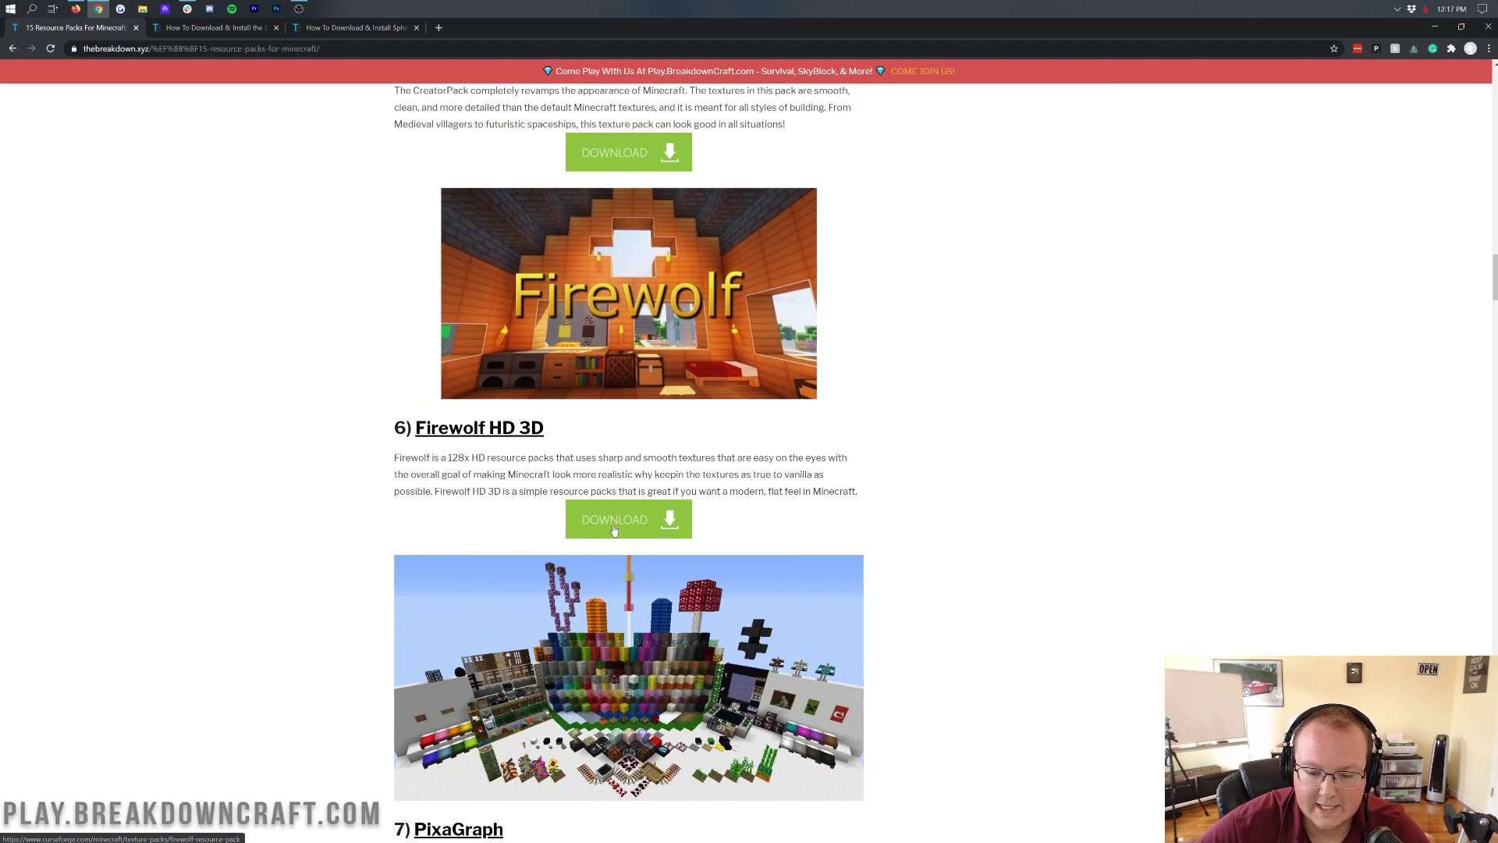
pyautogui.middleClick(614, 530)
# - Open the download link of the Faithful pack, number 12 in the article, in a new tab
pyautogui.scroll(-15, 497, 458)
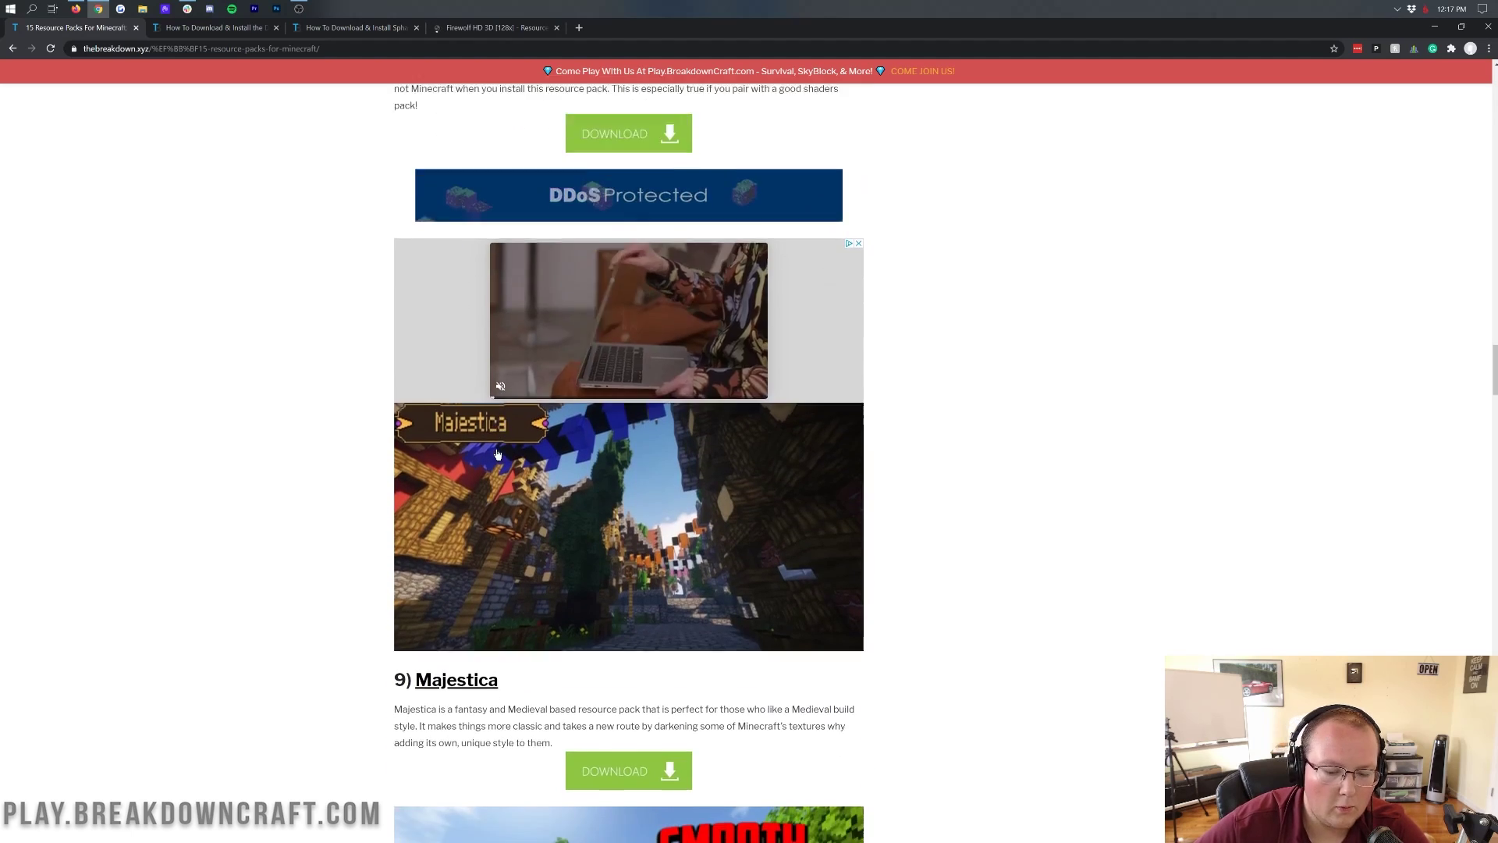
pyautogui.scroll(-18, 498, 454)
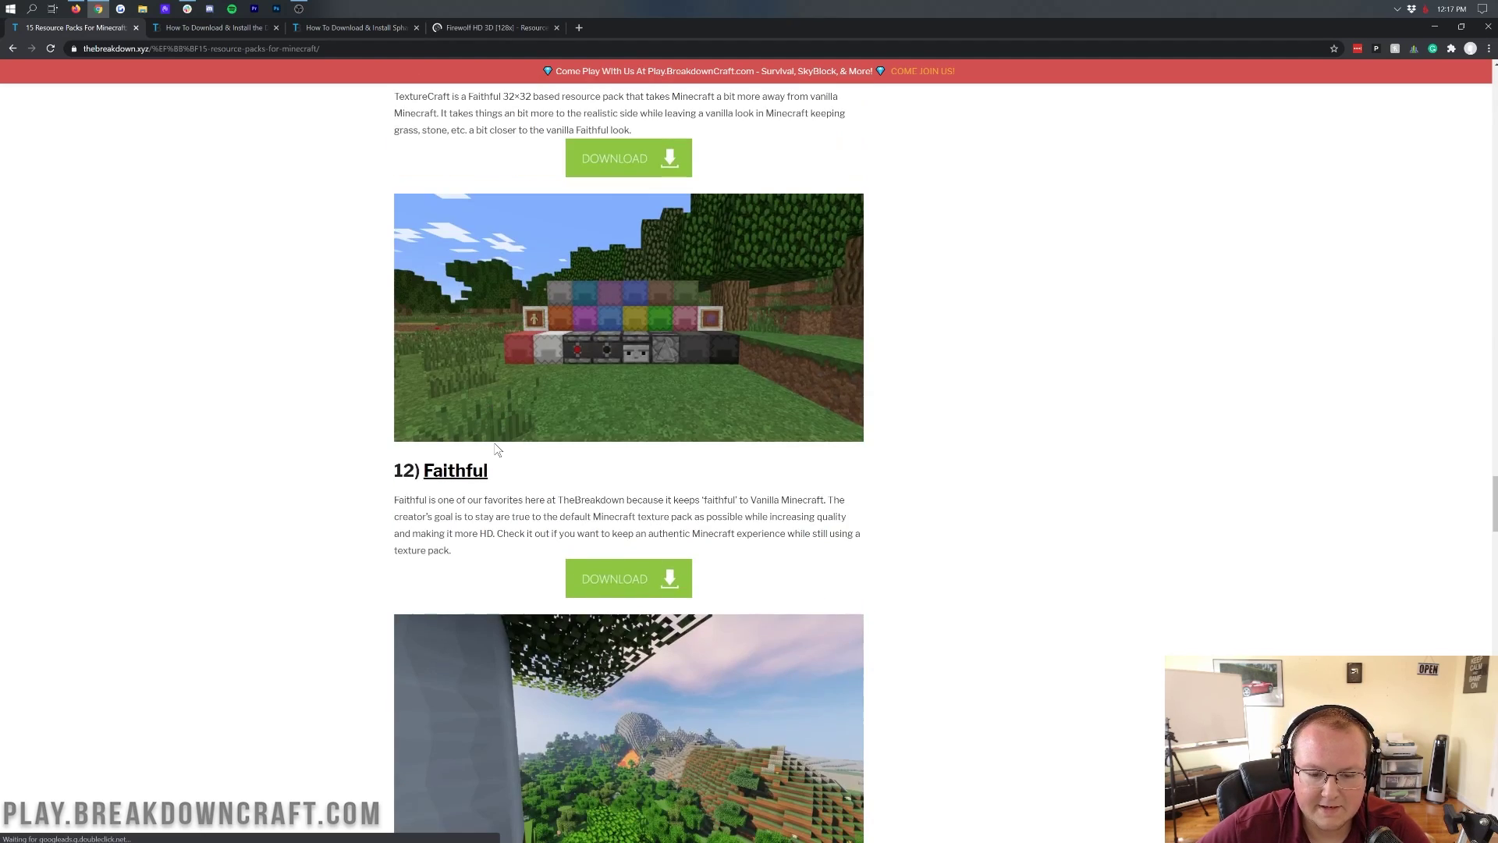
pyautogui.scroll(-2, 497, 451)
pyautogui.scroll(2, 497, 450)
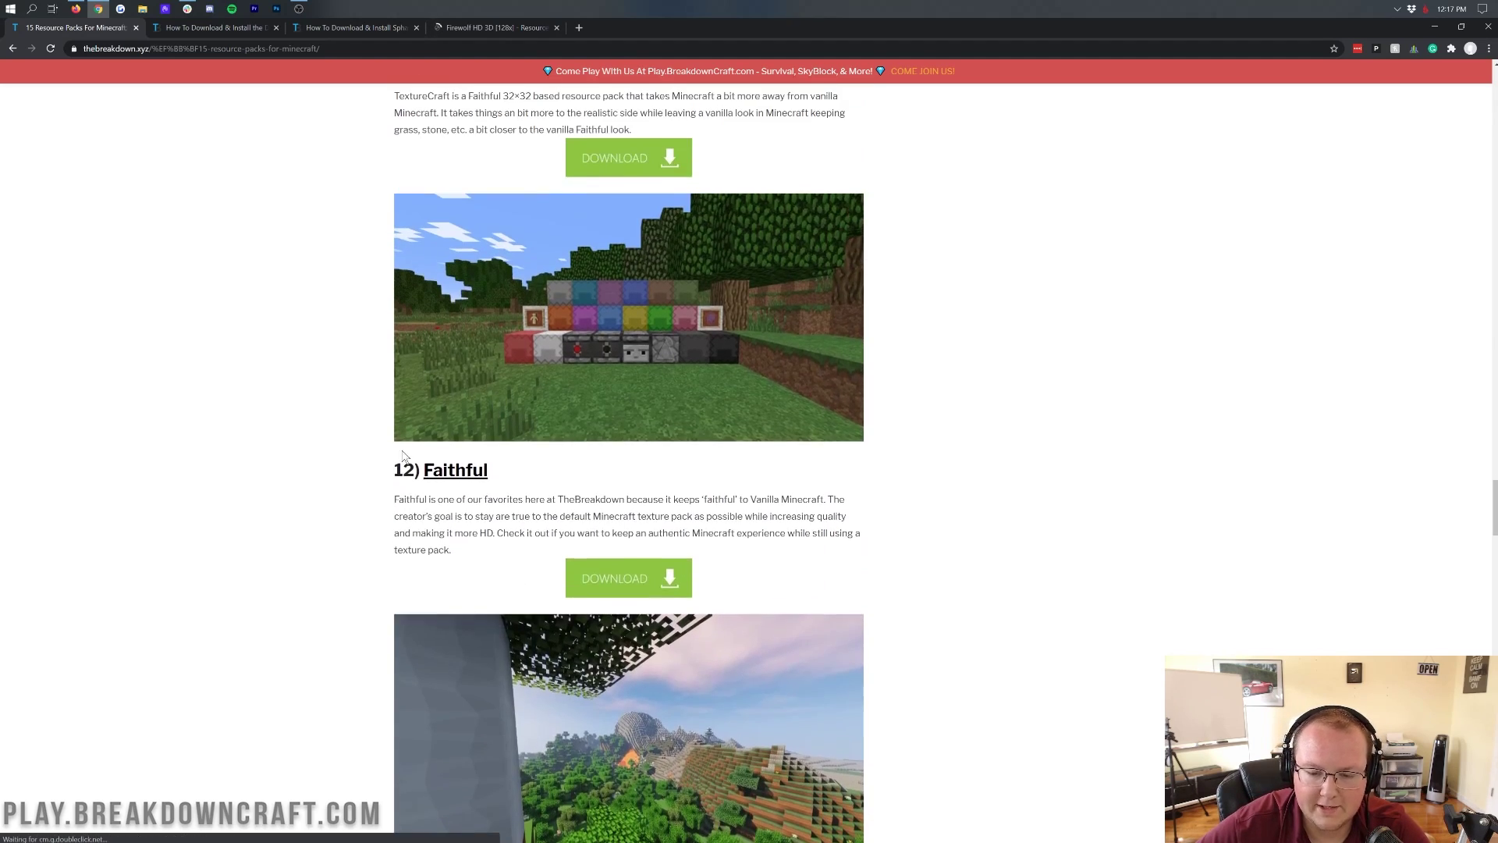
pyautogui.rightClick(592, 578)
pyautogui.click(643, 590)
pyautogui.scroll(-5, 583, 457)
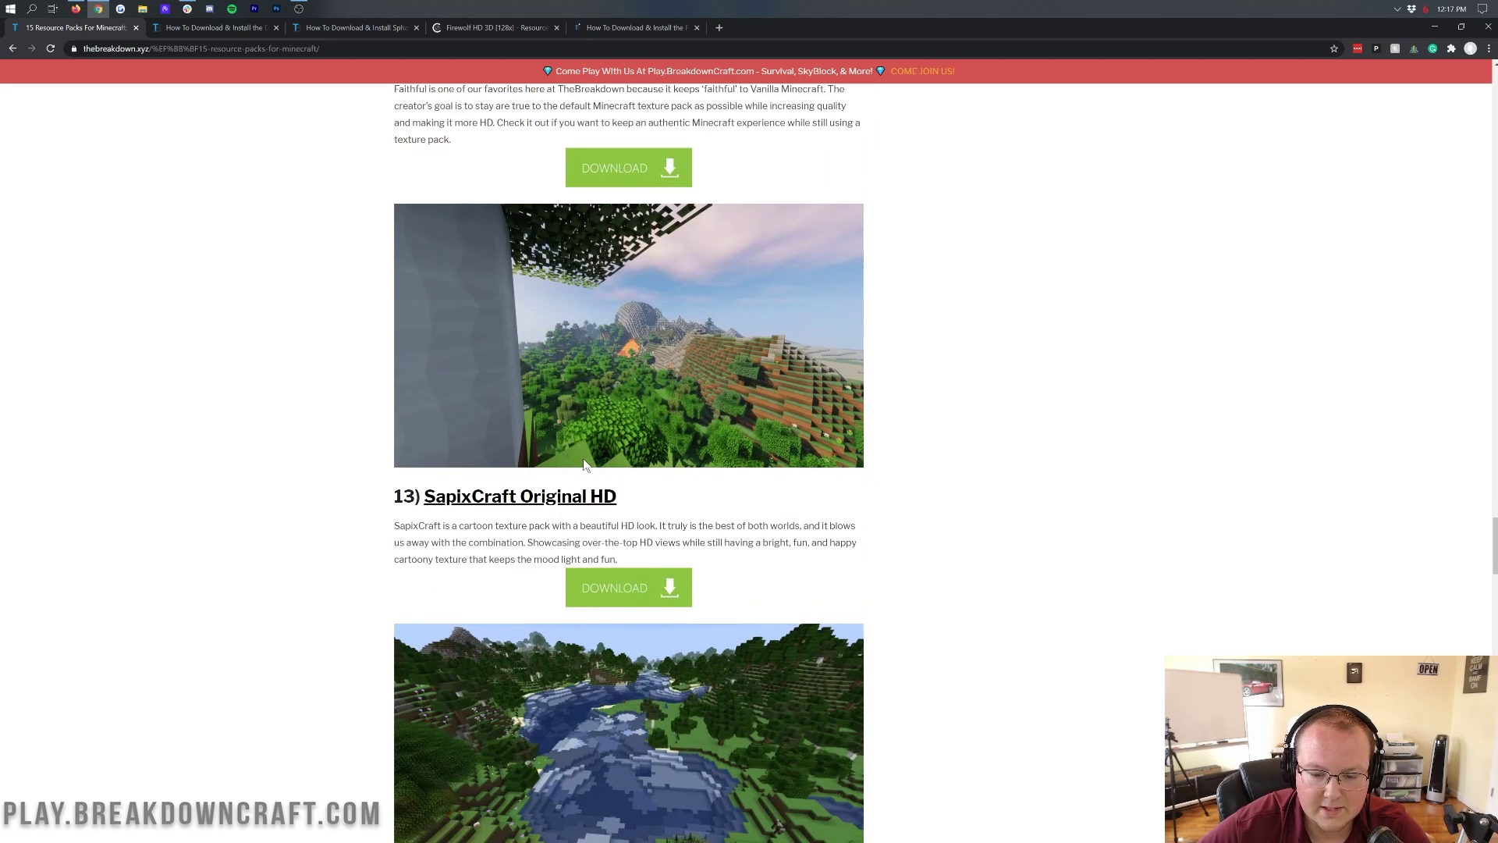
pyautogui.scroll(-11, 583, 457)
pyautogui.scroll(7, 579, 452)
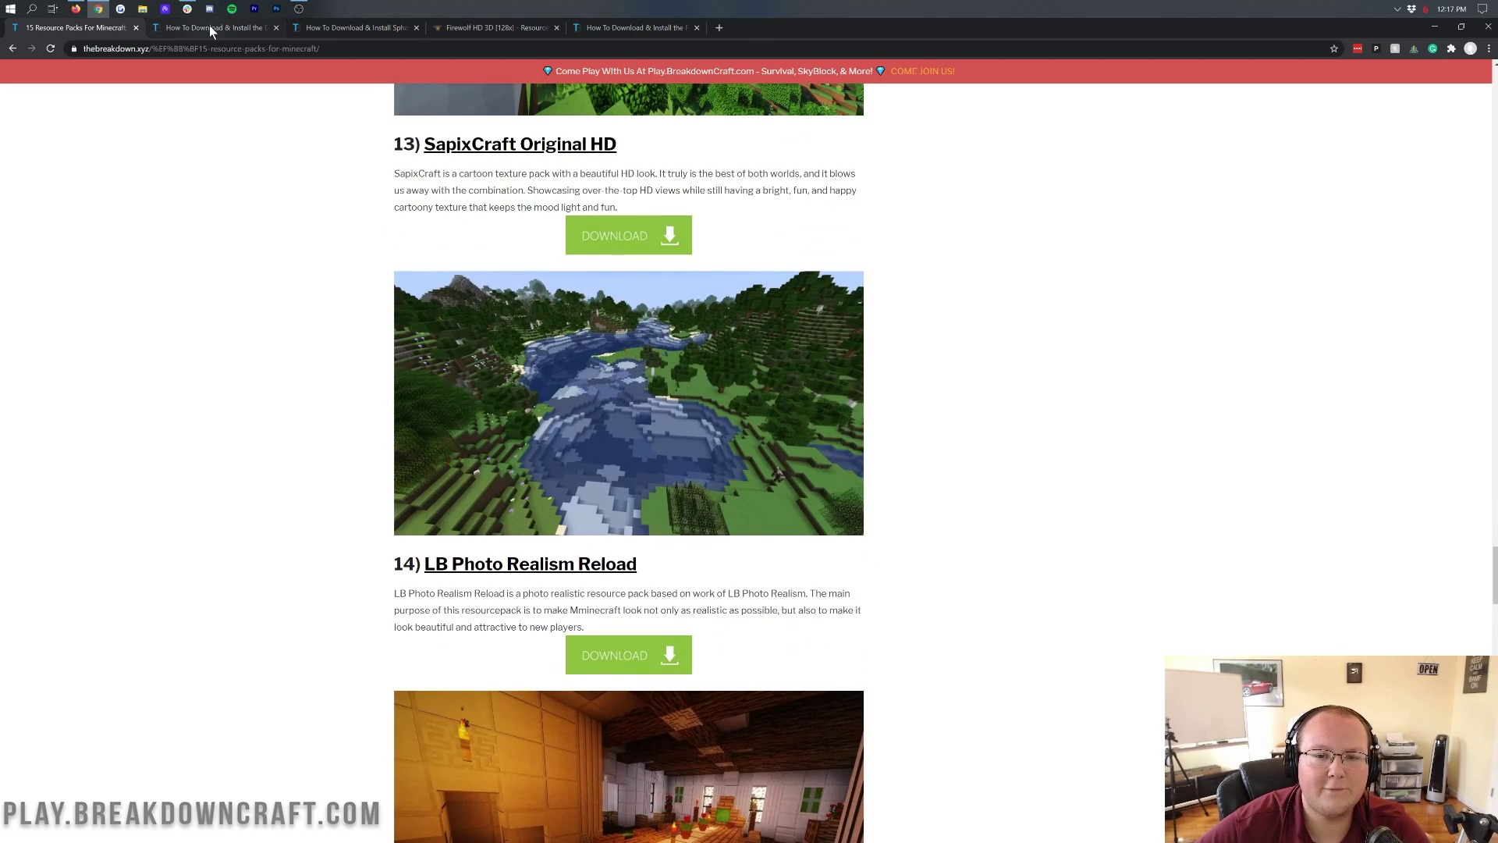
# - Go through the DokuCraft guide to the official Dokucraft site and download the Dokucraft Light pack for Minecraft Java Edition 1.16
pyautogui.click(209, 27)
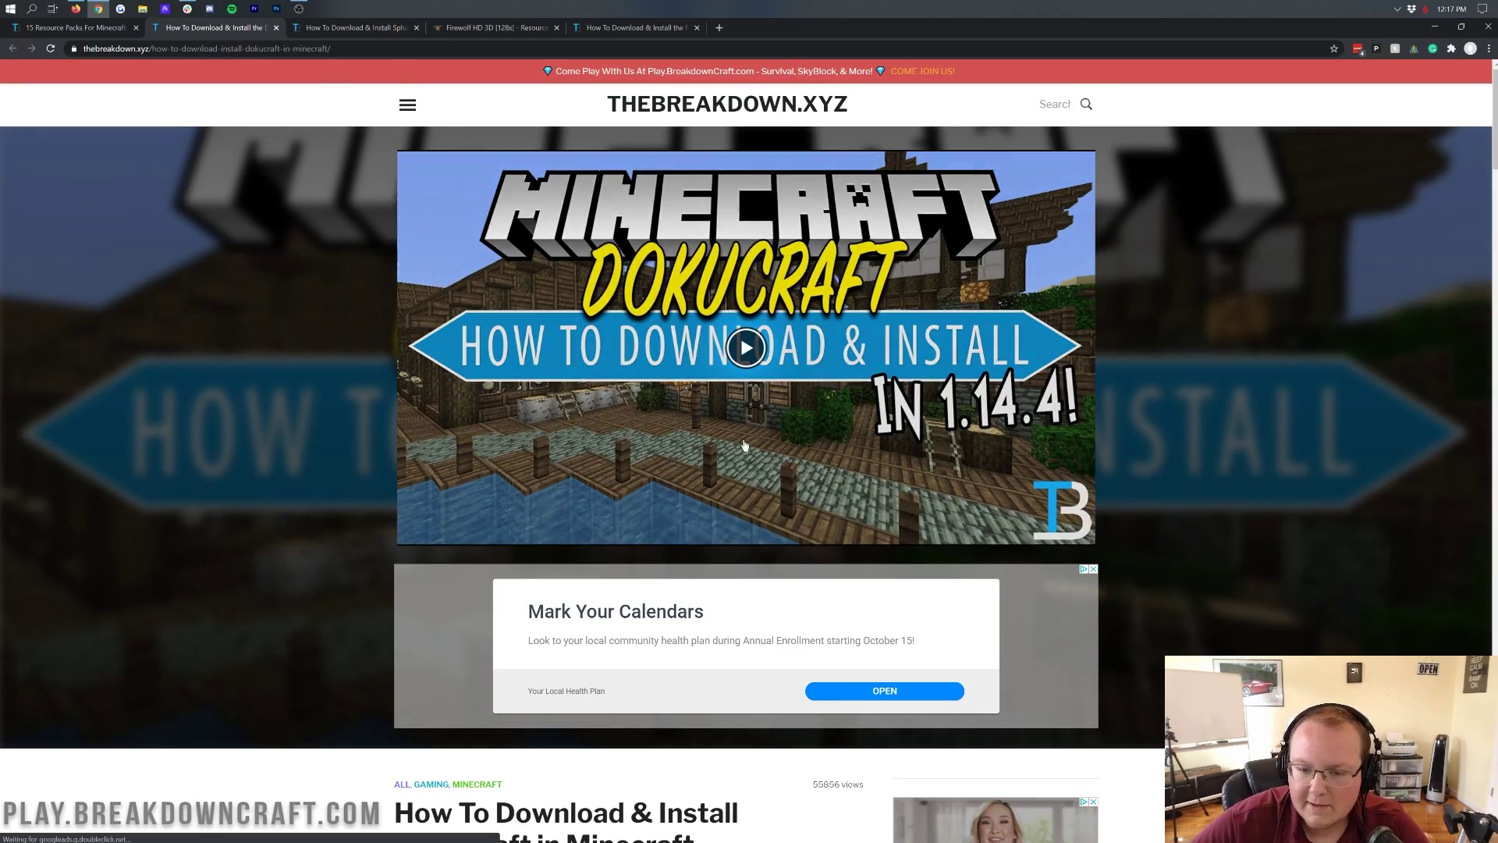
pyautogui.scroll(-10, 744, 445)
pyautogui.scroll(1, 418, 357)
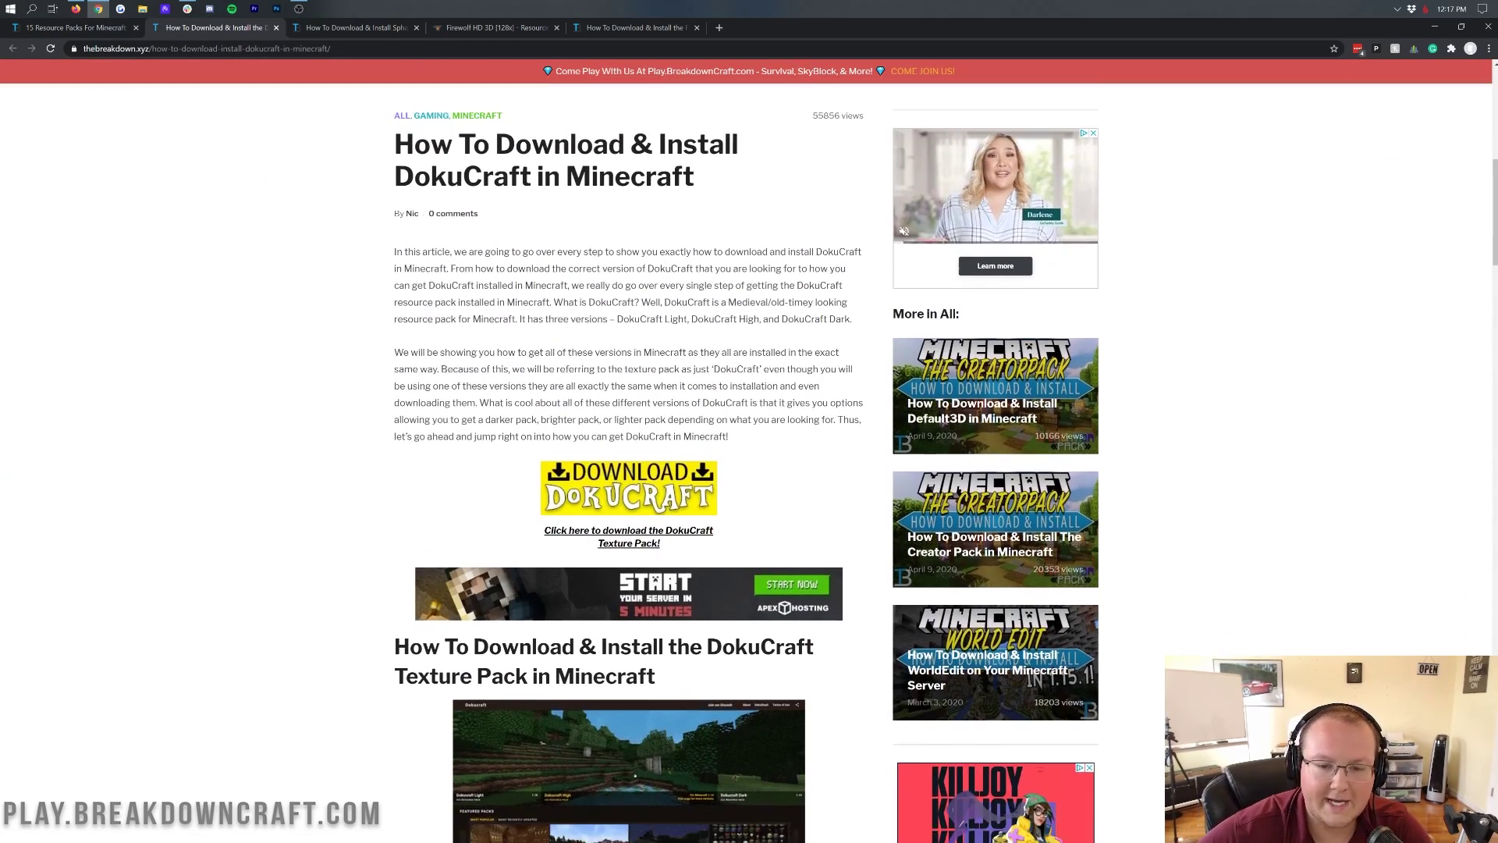
pyautogui.scroll(-1, 613, 469)
pyautogui.click(614, 500)
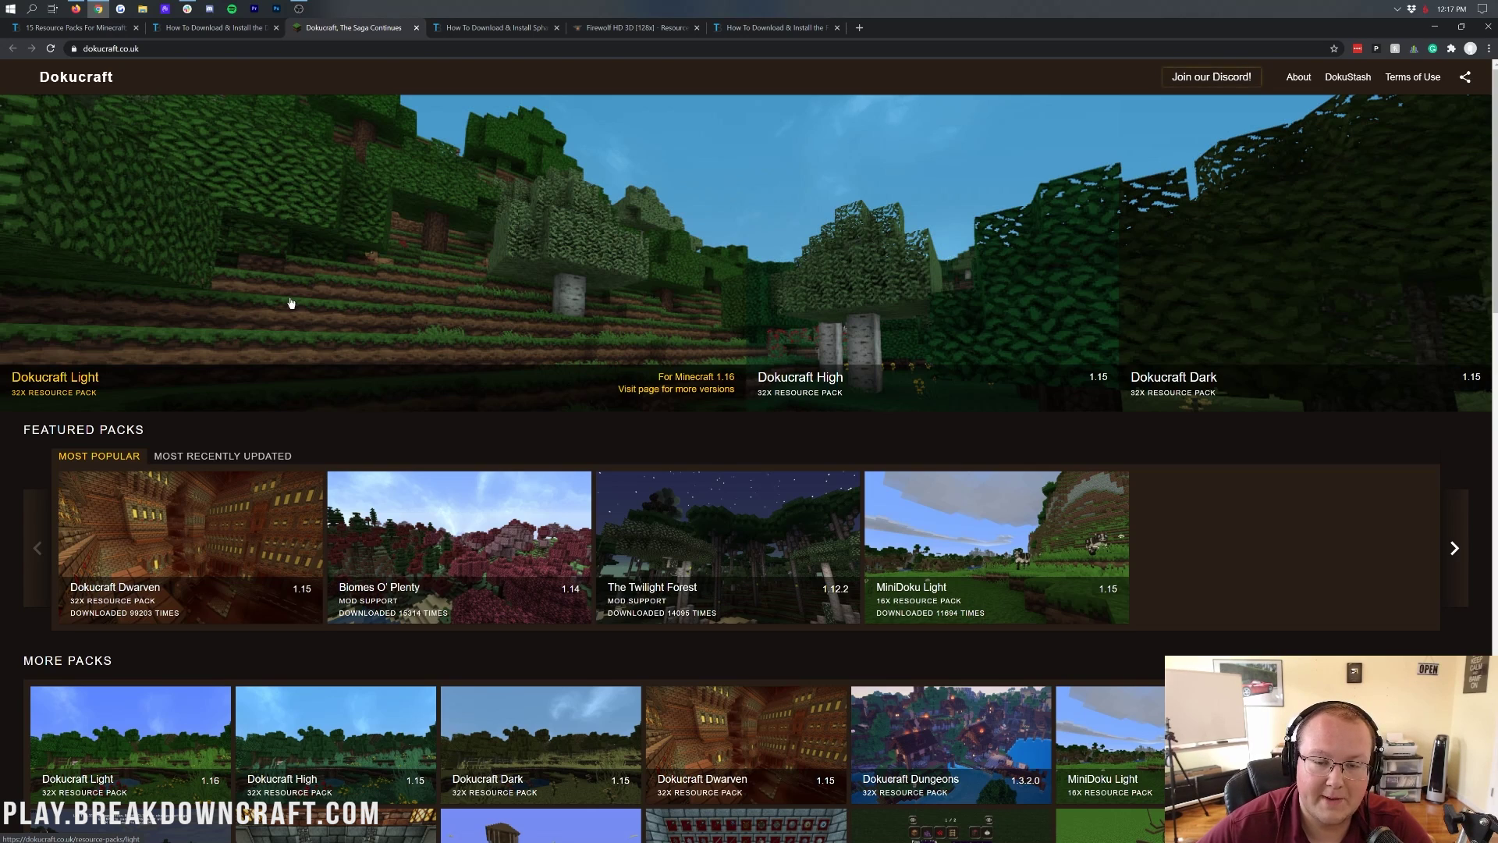
pyautogui.click(192, 297)
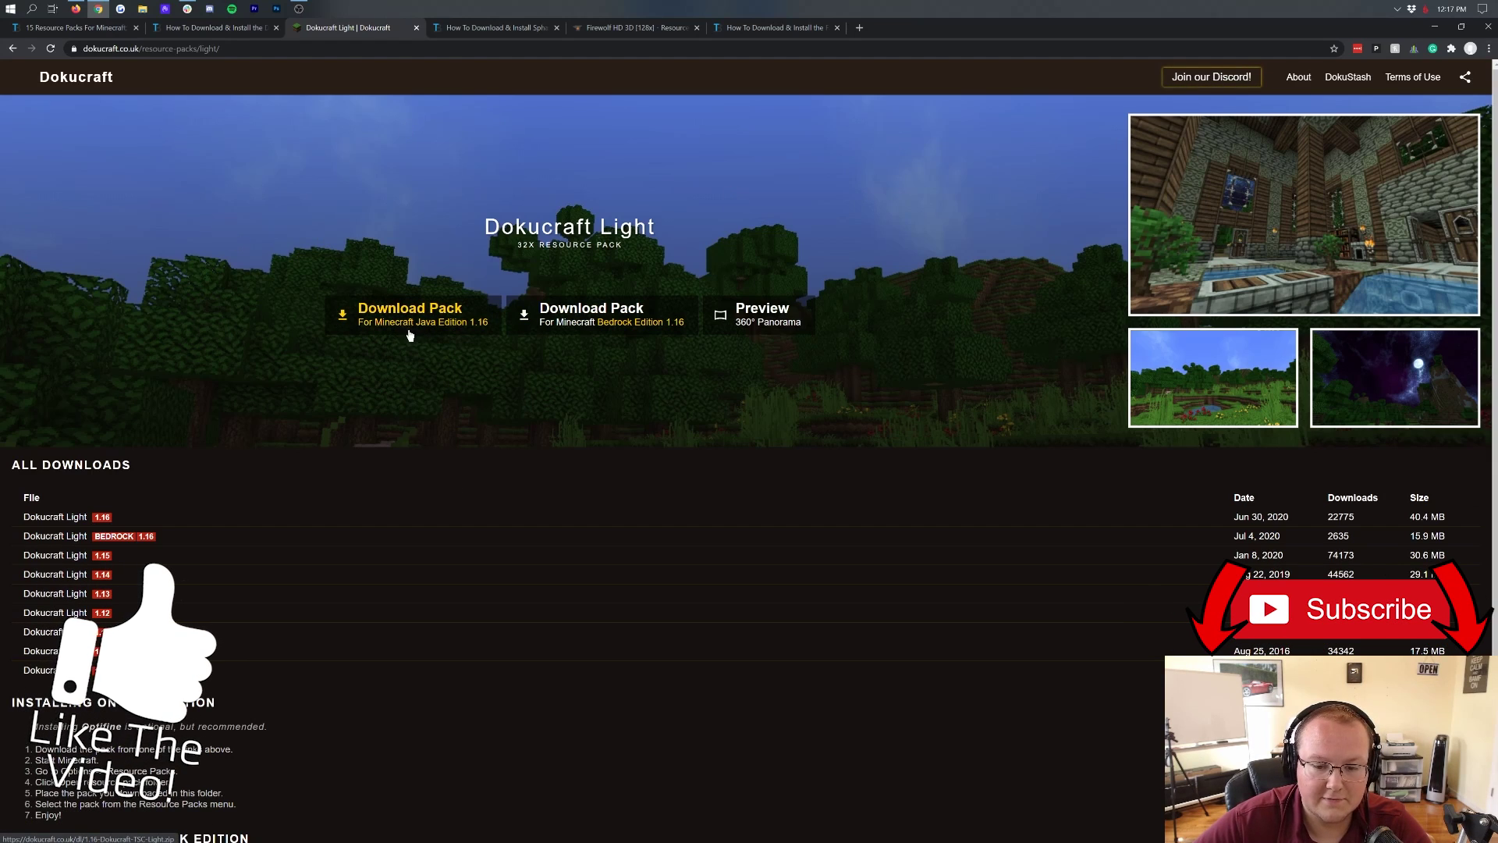
pyautogui.click(433, 326)
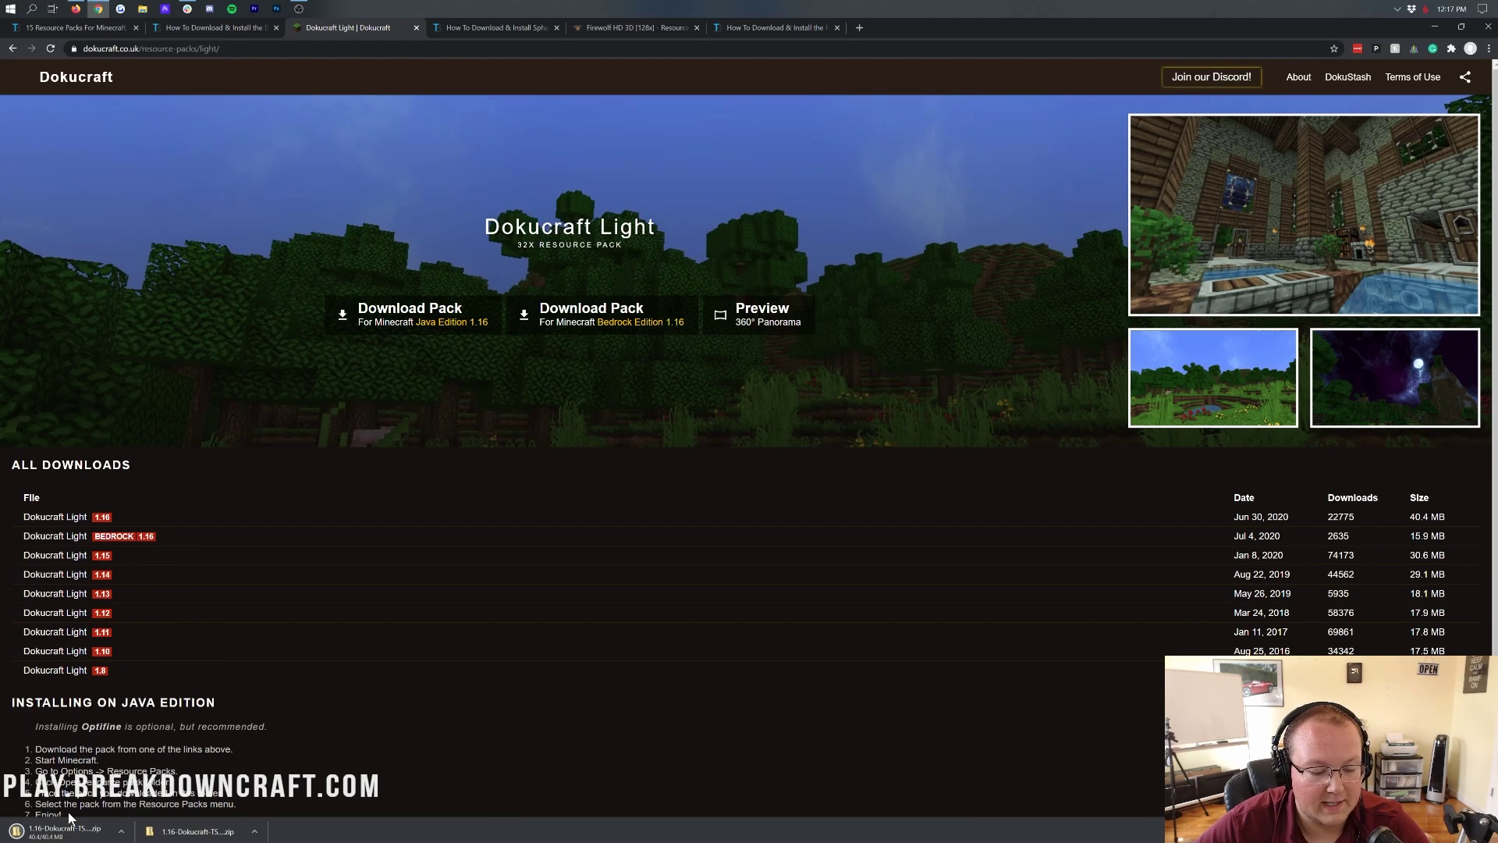
# - Switch to the Sphax PureBDCraft guide and follow its download link to the official PureBDcraft page
pyautogui.click(488, 21)
pyautogui.scroll(-5, 589, 331)
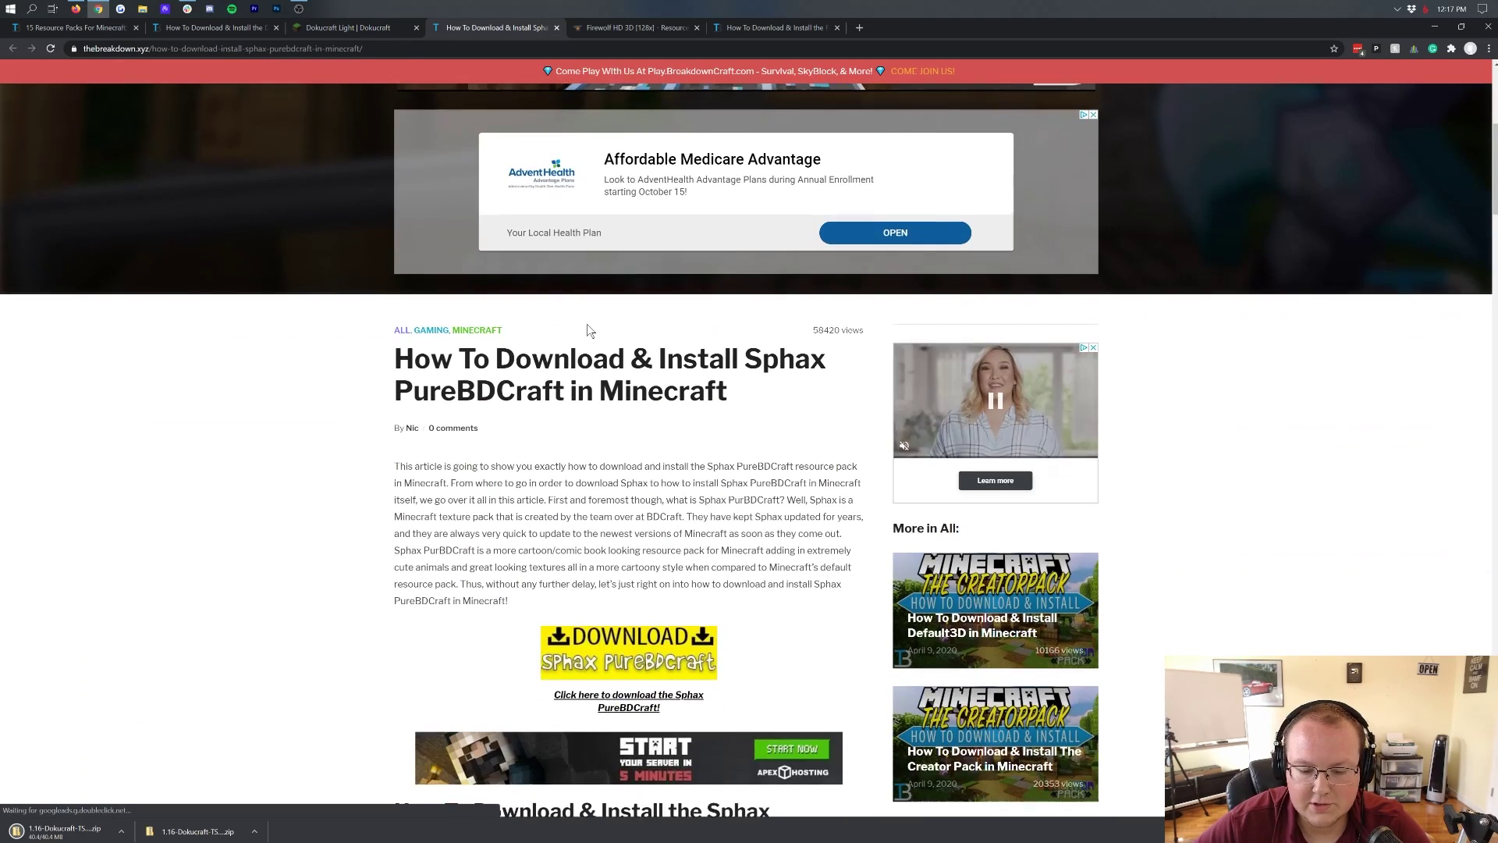
pyautogui.scroll(-3, 593, 352)
pyautogui.click(603, 414)
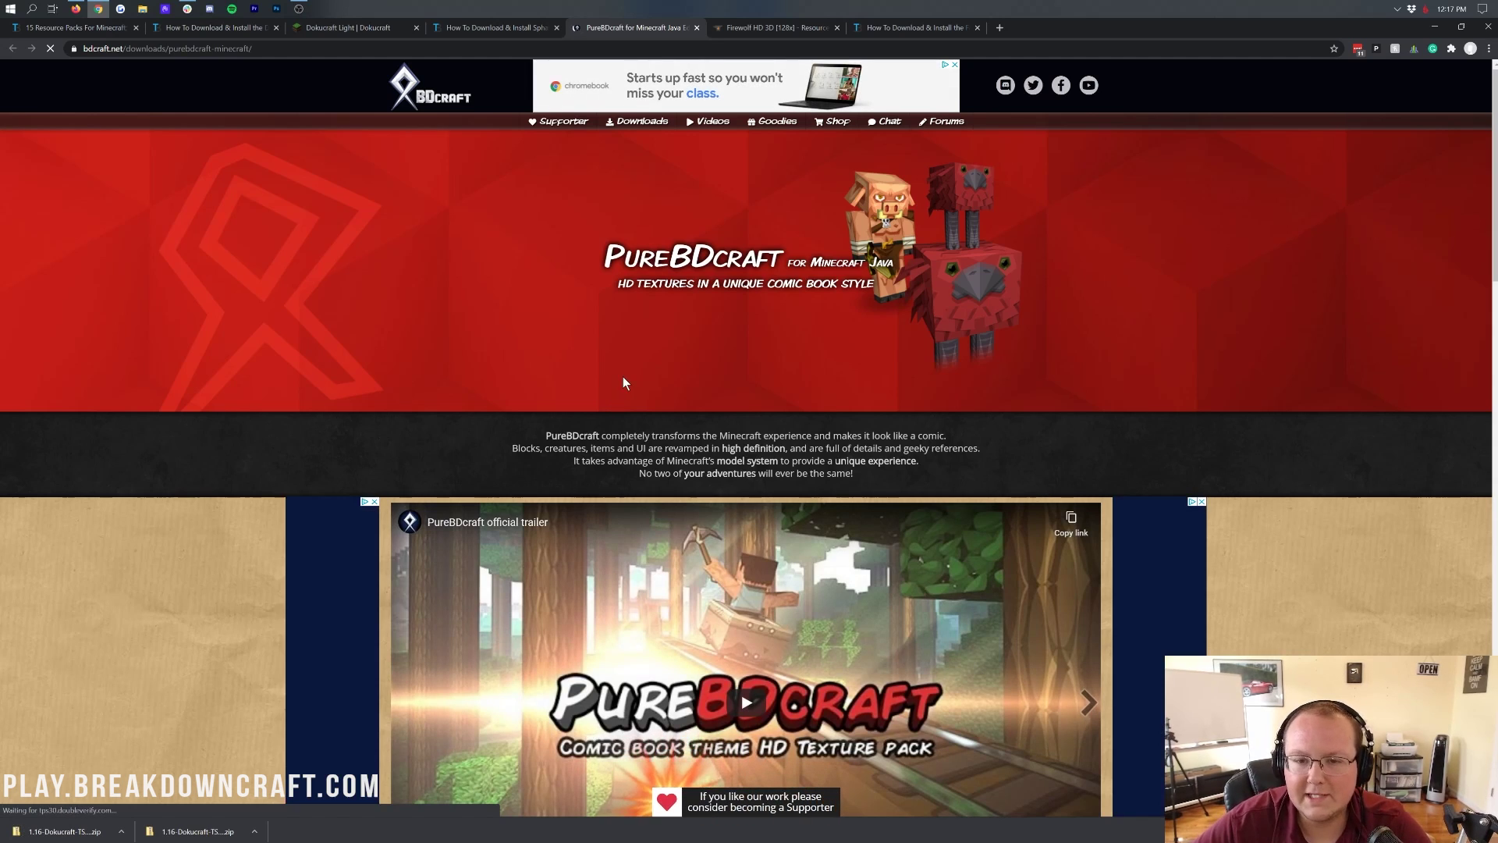
# - Compare the 16x and 512x resolutions in the PureBDcraft 1.16 preview, then set the selection to 128x
pyautogui.scroll(-10, 632, 344)
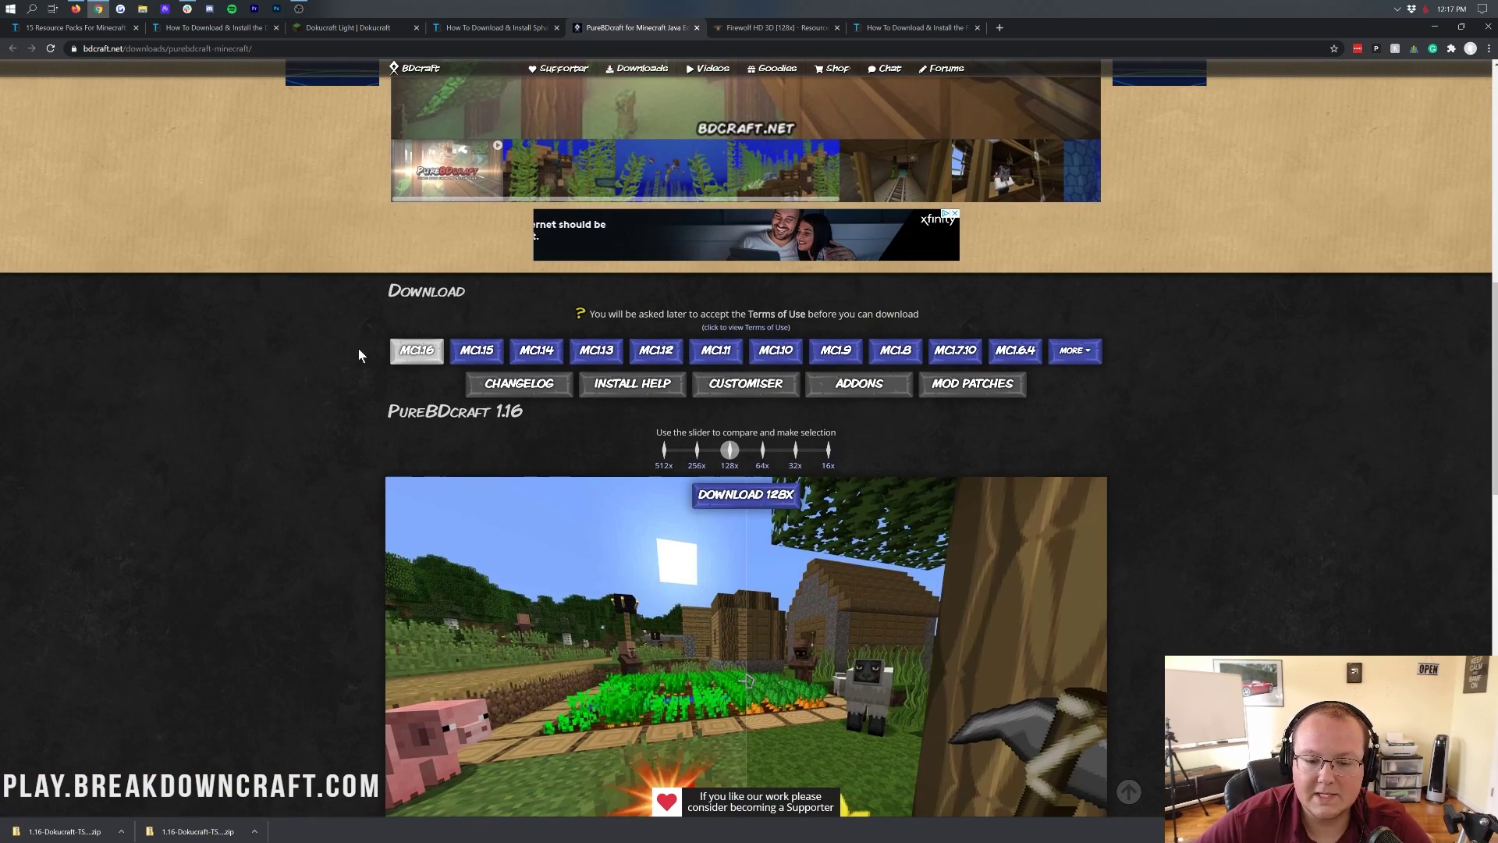
pyautogui.moveTo(421, 359); pyautogui.dragTo(310, 379)
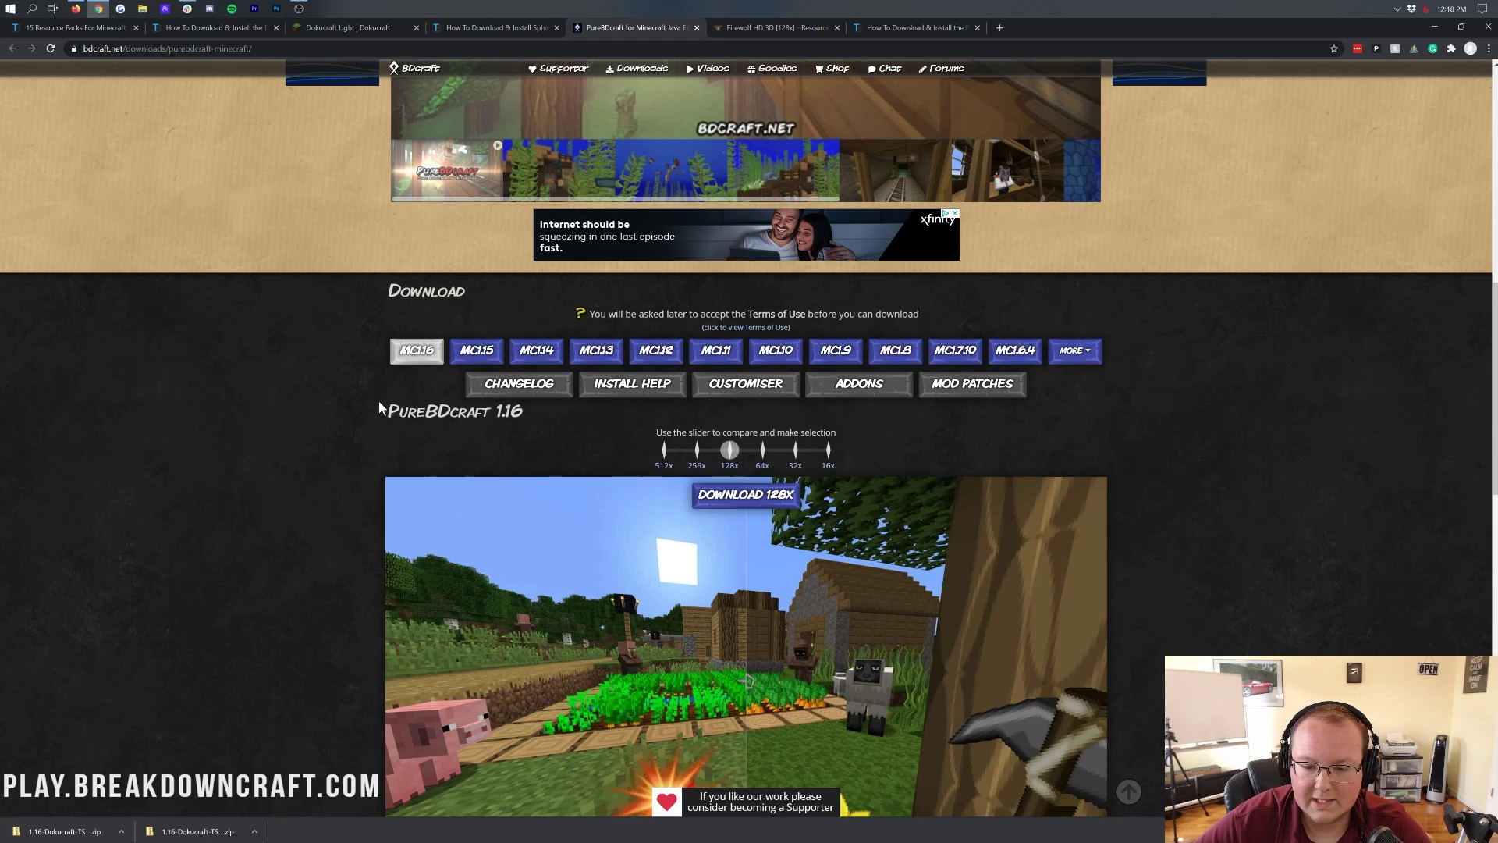
pyautogui.scroll(-2, 379, 407)
pyautogui.moveTo(729, 331)
pyautogui.mouseDown()
pyautogui.moveTo(828, 332)
pyautogui.moveTo(561, 341)
pyautogui.moveTo(740, 353)
pyautogui.mouseUp()
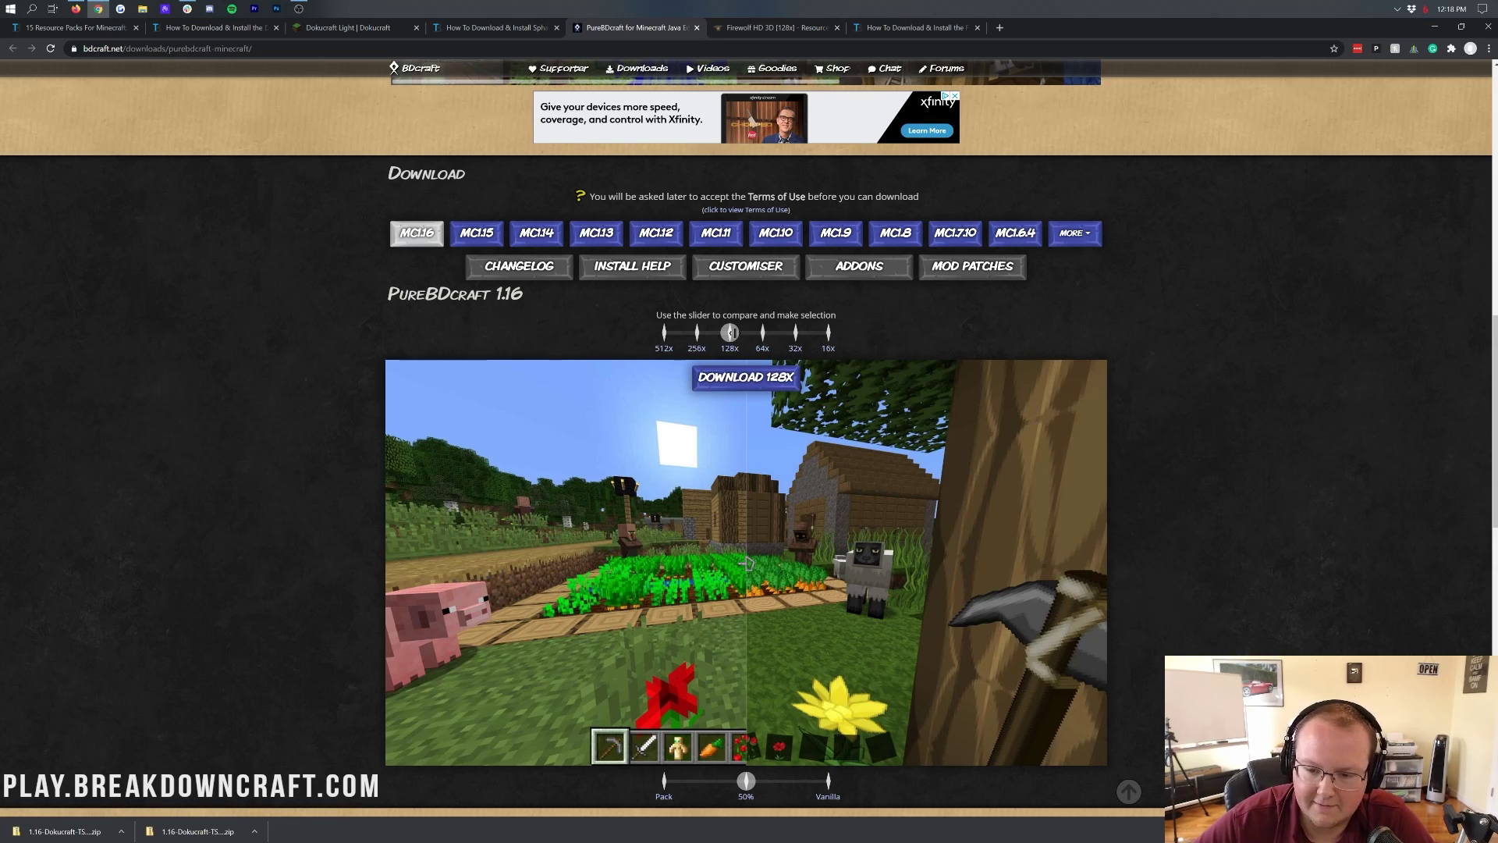
pyautogui.moveTo(732, 333); pyautogui.dragTo(913, 331)
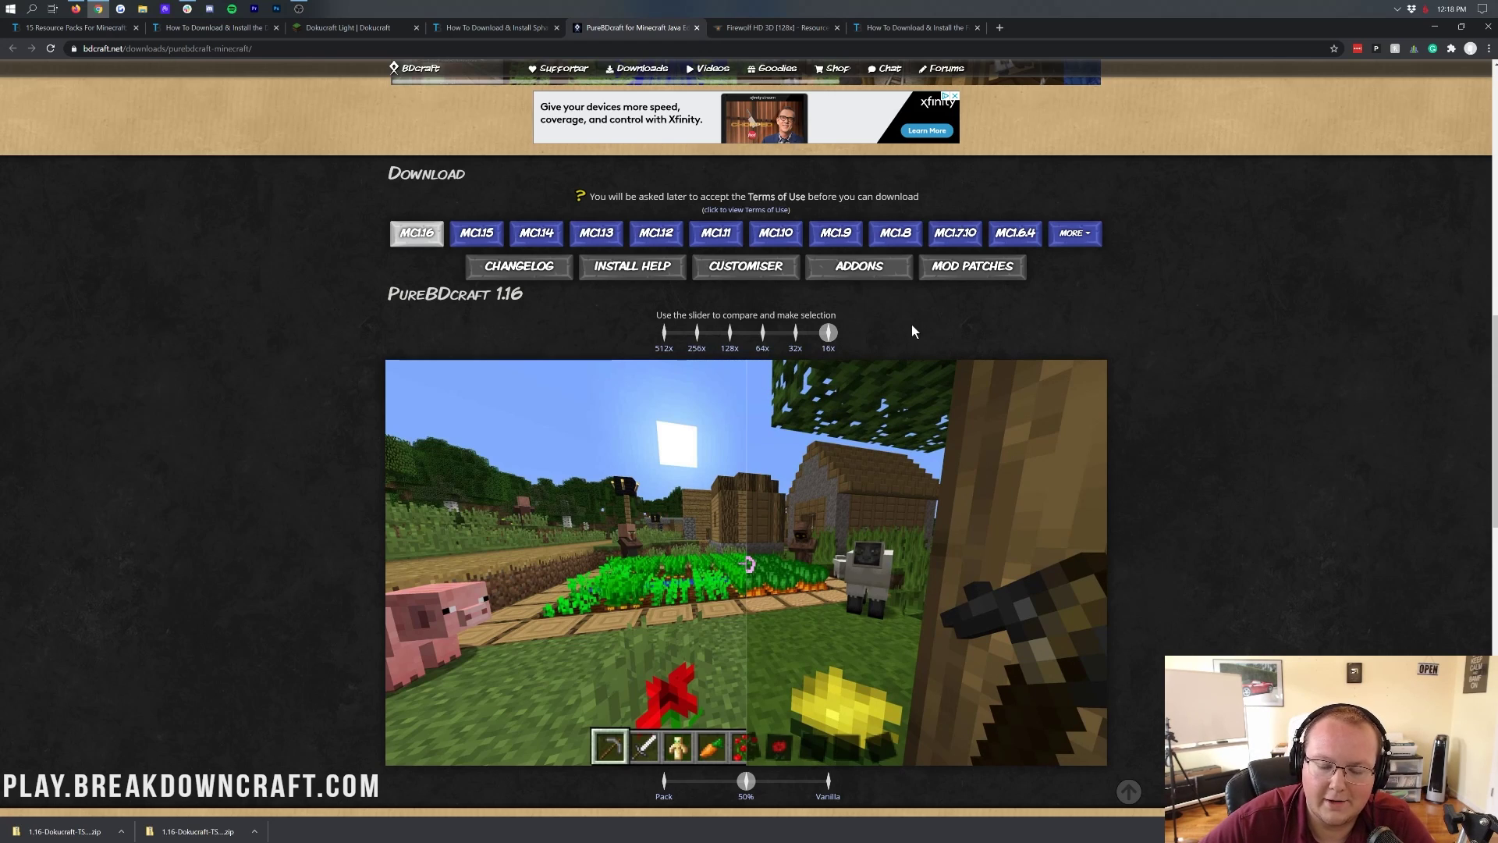
pyautogui.moveTo(913, 326); pyautogui.dragTo(196, 363)
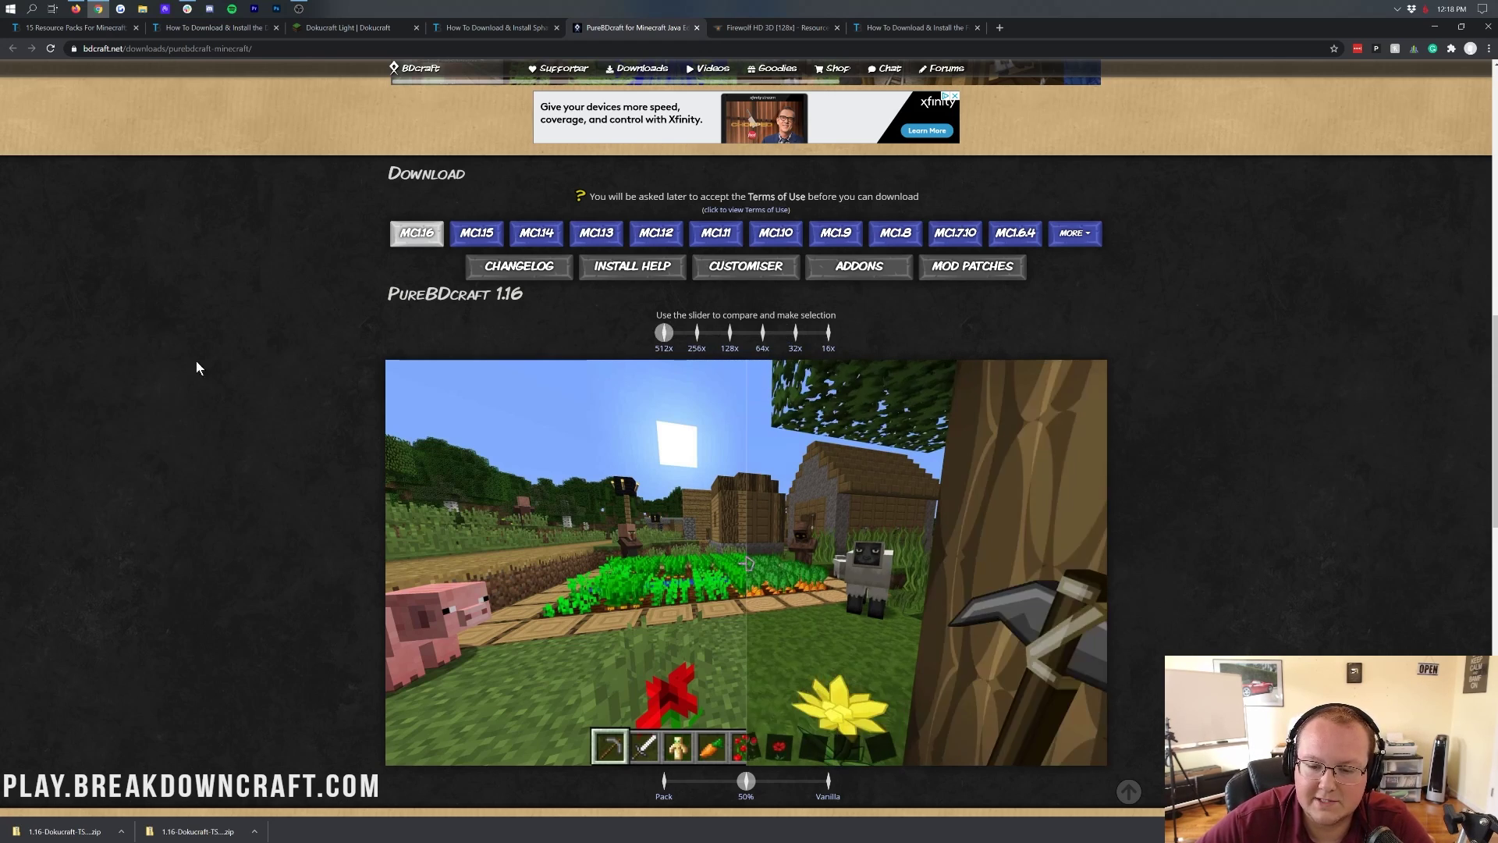
pyautogui.moveTo(498, 388); pyautogui.dragTo(706, 345)
# - Download the 128x PureBDcraft pack using the ad-supported option and accept its terms of use
pyautogui.click(718, 388)
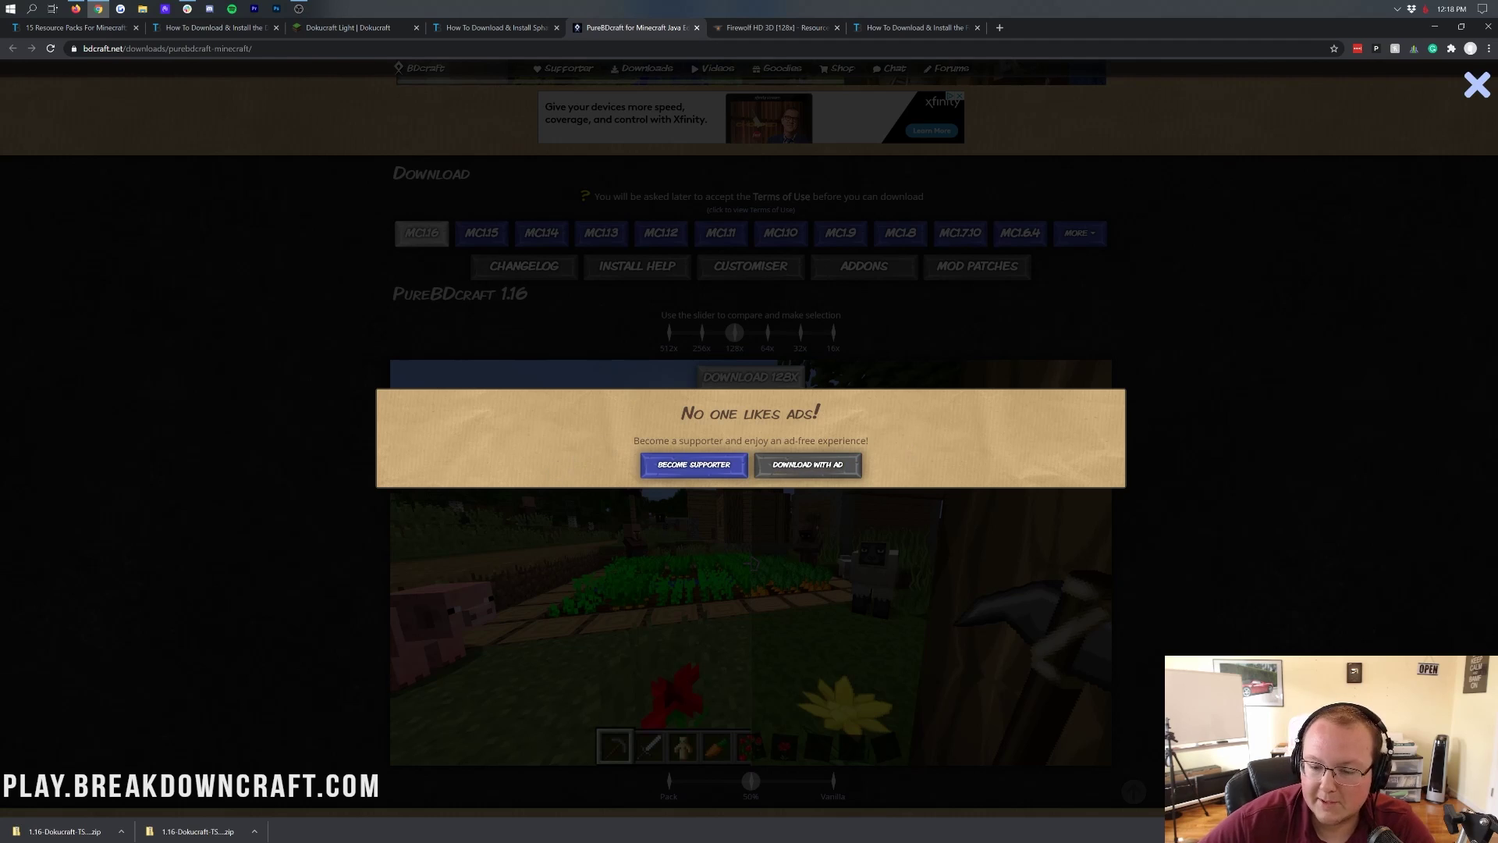
pyautogui.click(801, 465)
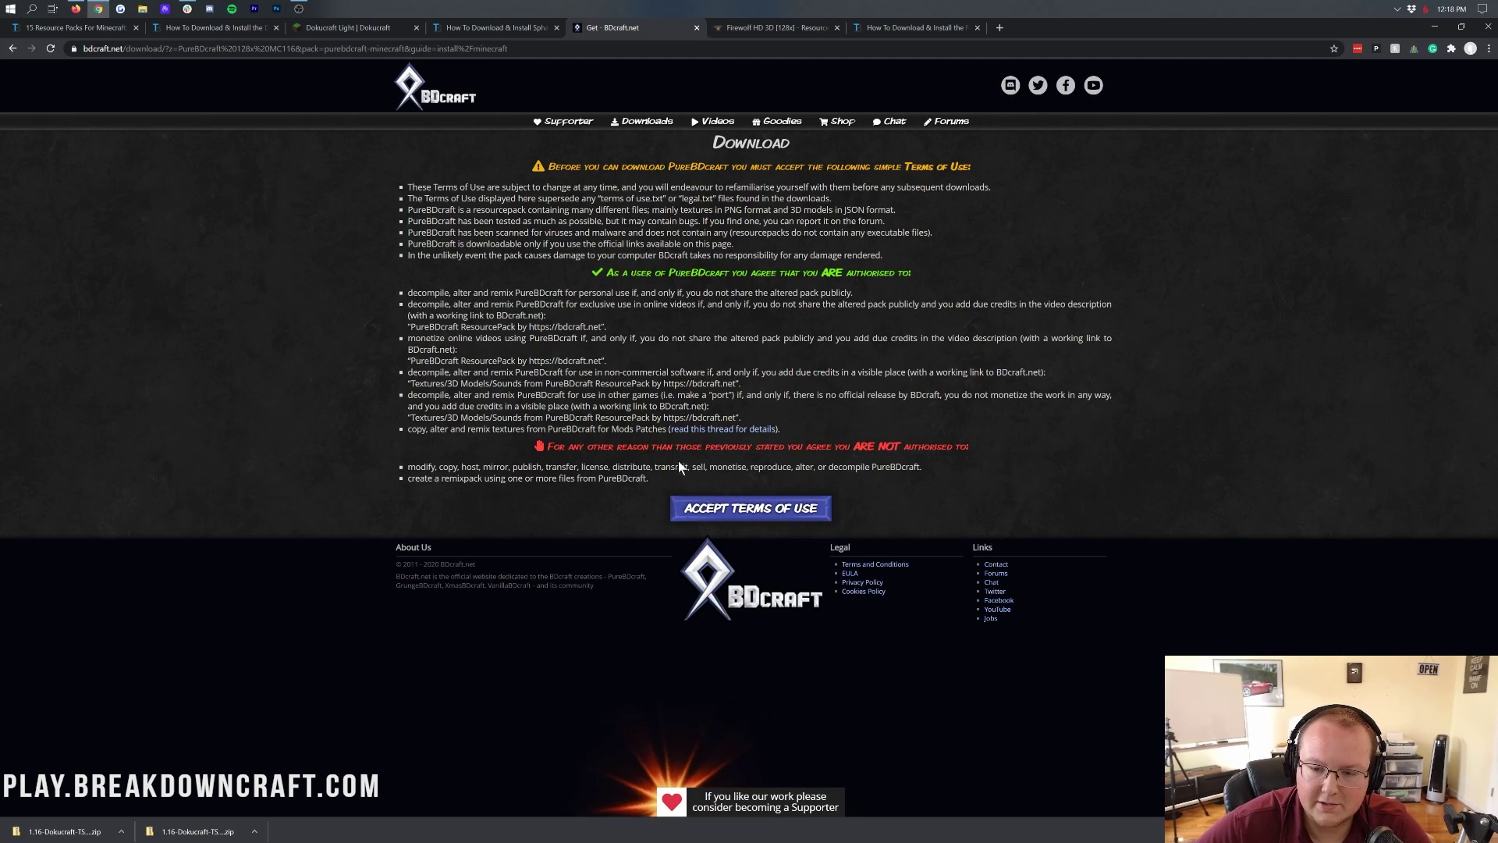
pyautogui.click(742, 515)
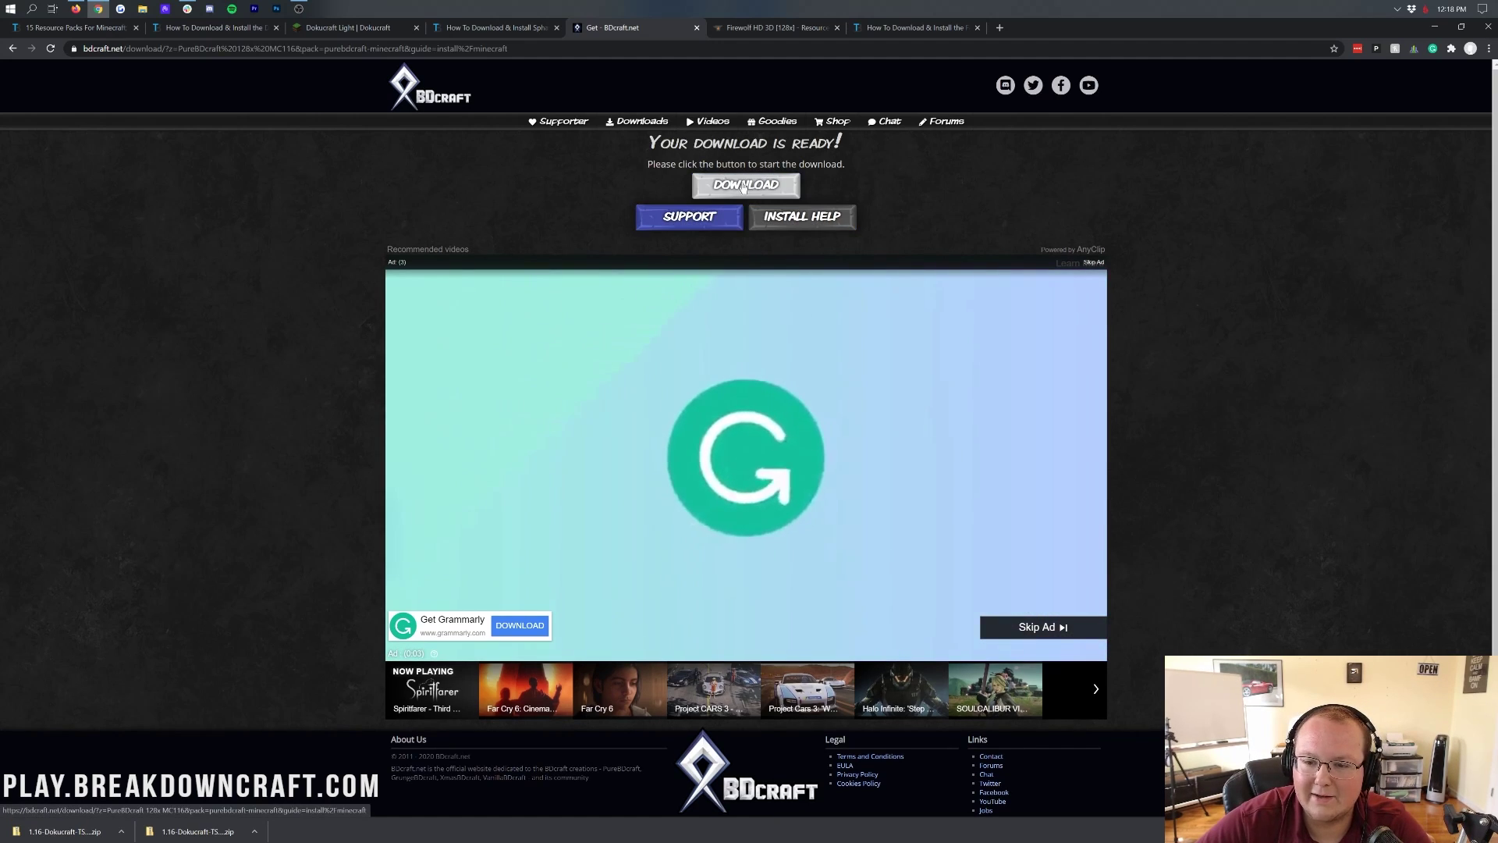
pyautogui.click(757, 184)
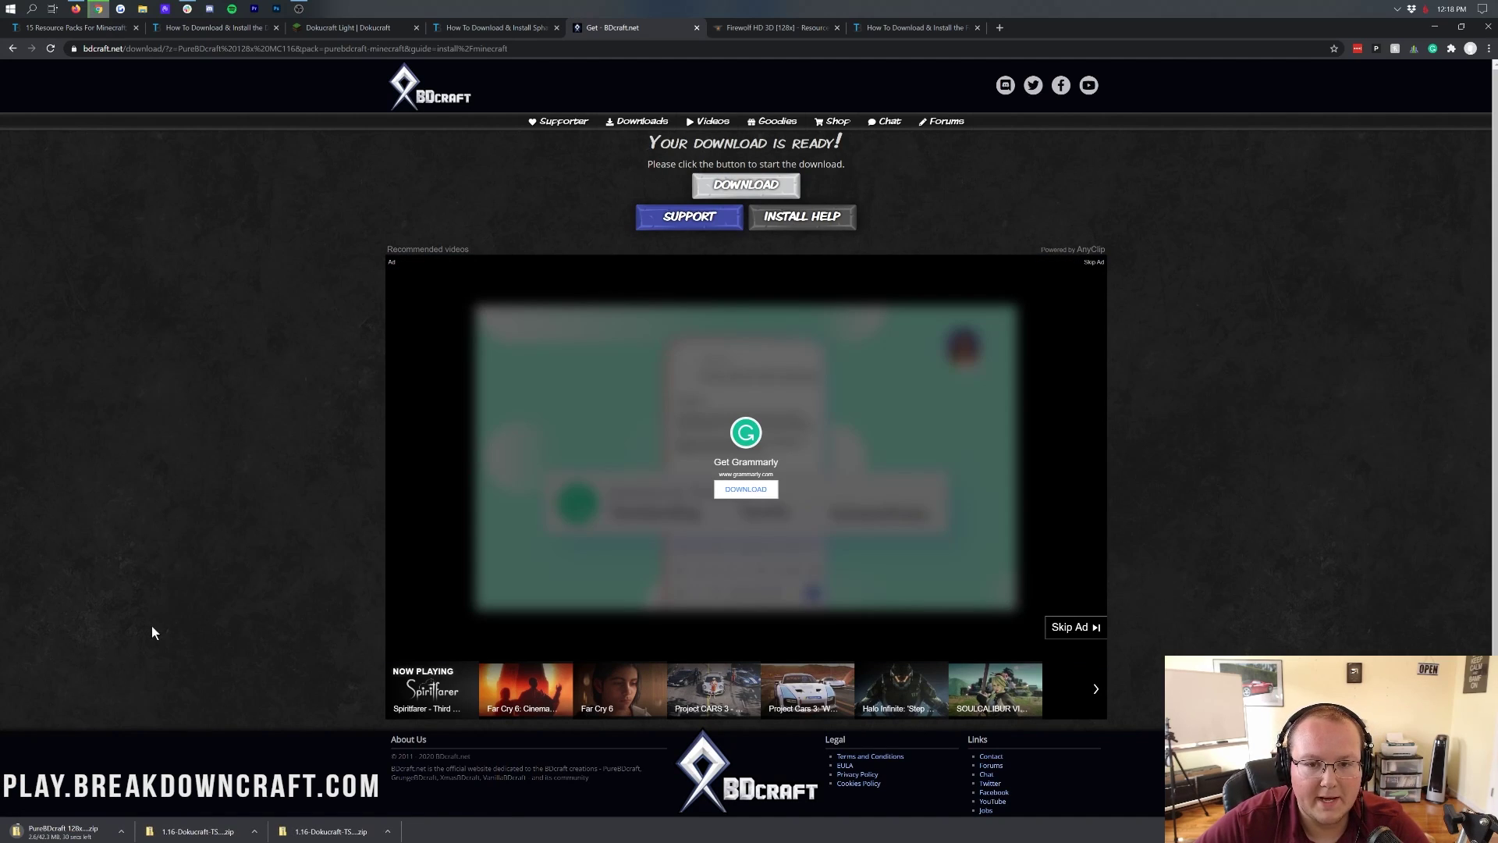
# - On the Firewolf HD 3D page, download the Firewolf v1.81 file listed under Minecraft 1.15
pyautogui.click(791, 34)
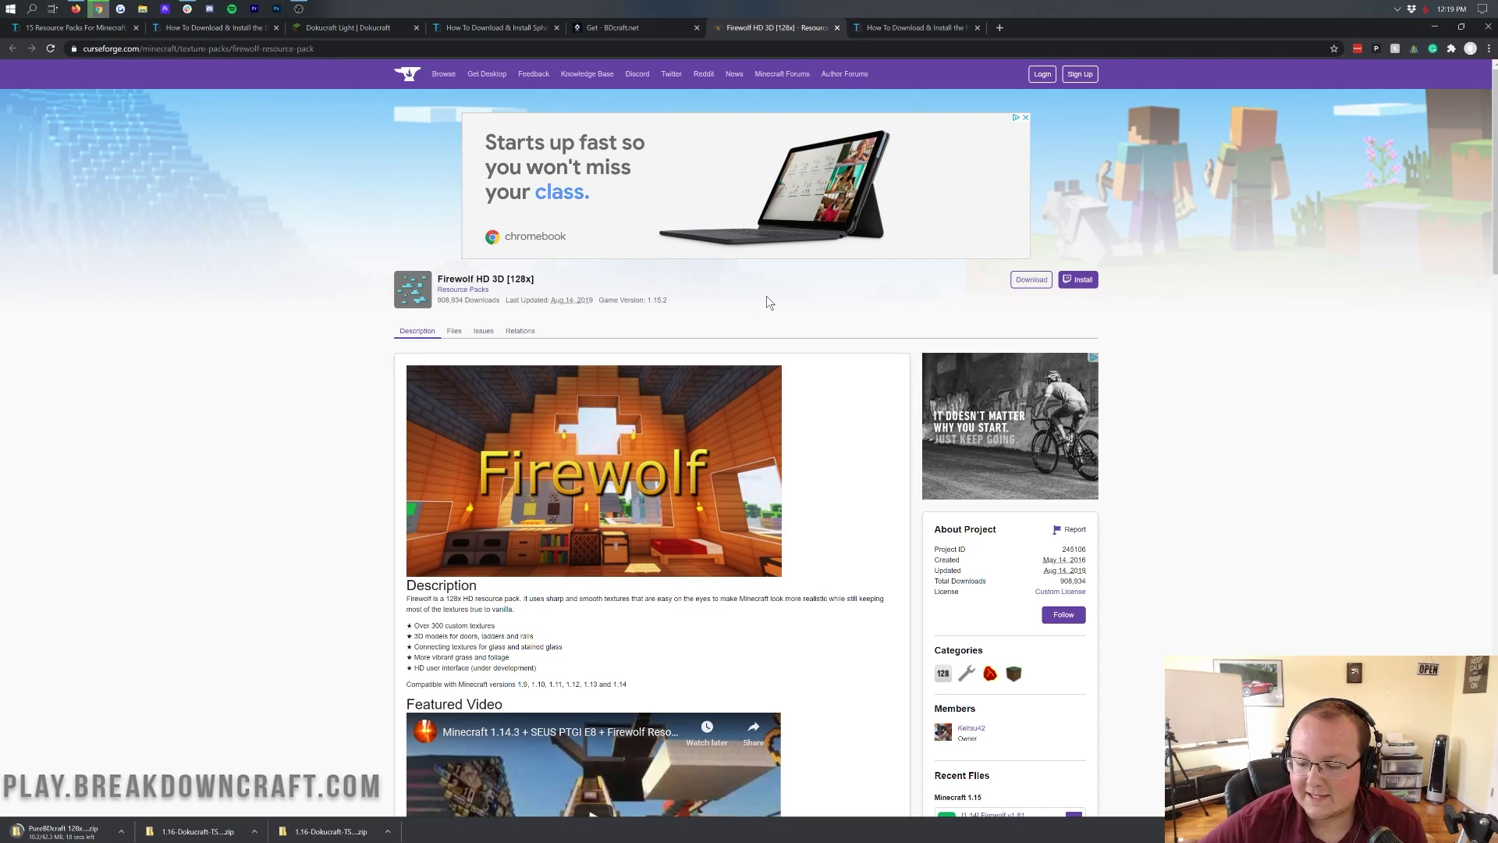
pyautogui.moveTo(678, 298); pyautogui.dragTo(628, 311)
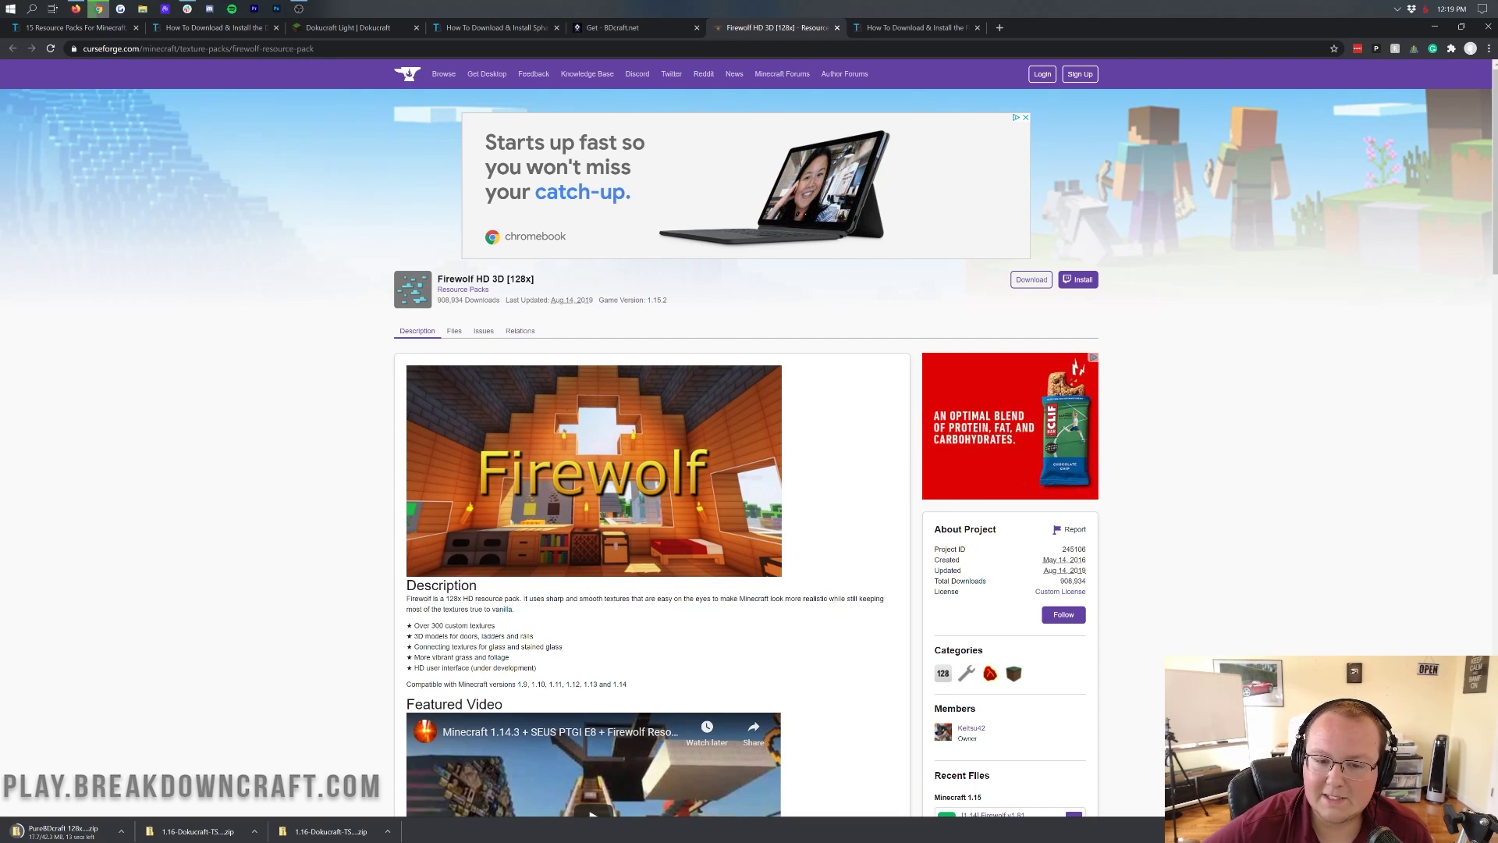
pyautogui.scroll(-3, 894, 318)
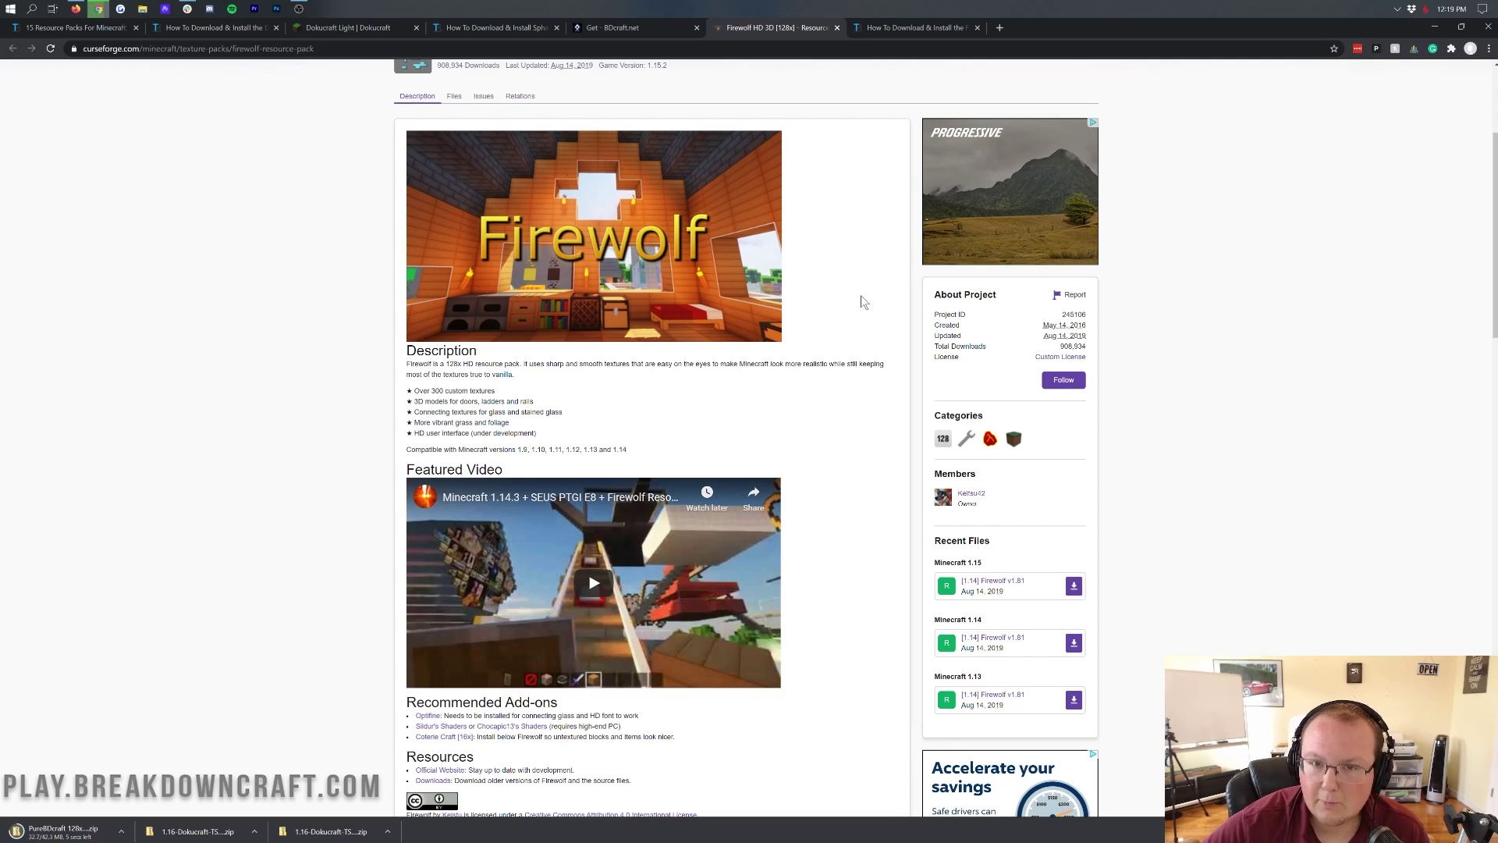
pyautogui.click(1074, 586)
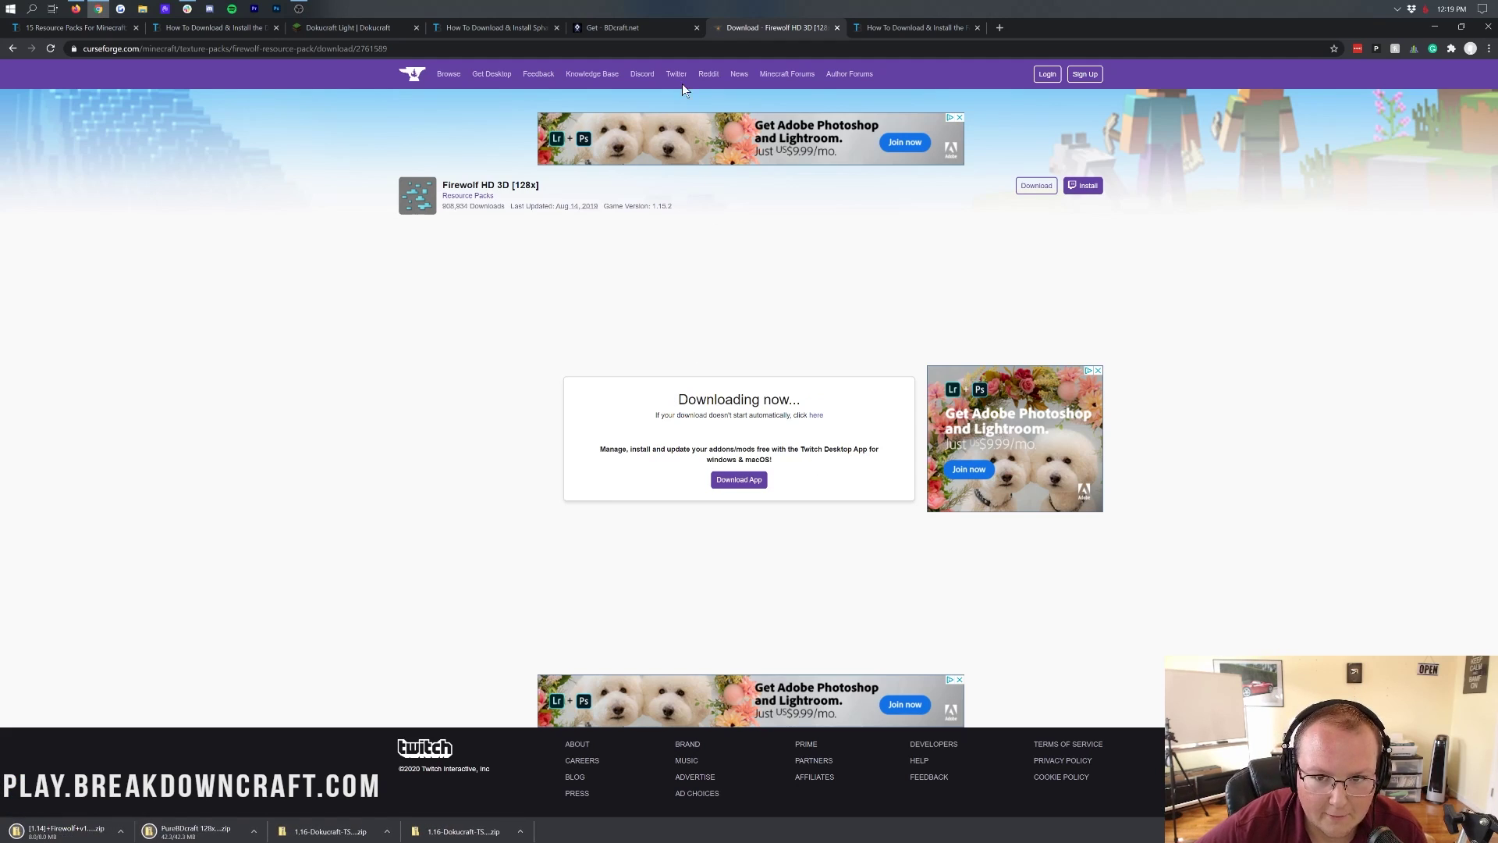
# - Switch to the Faithful installation guide and follow its Faithful x32 download link to the official Faithful site
pyautogui.click(877, 23)
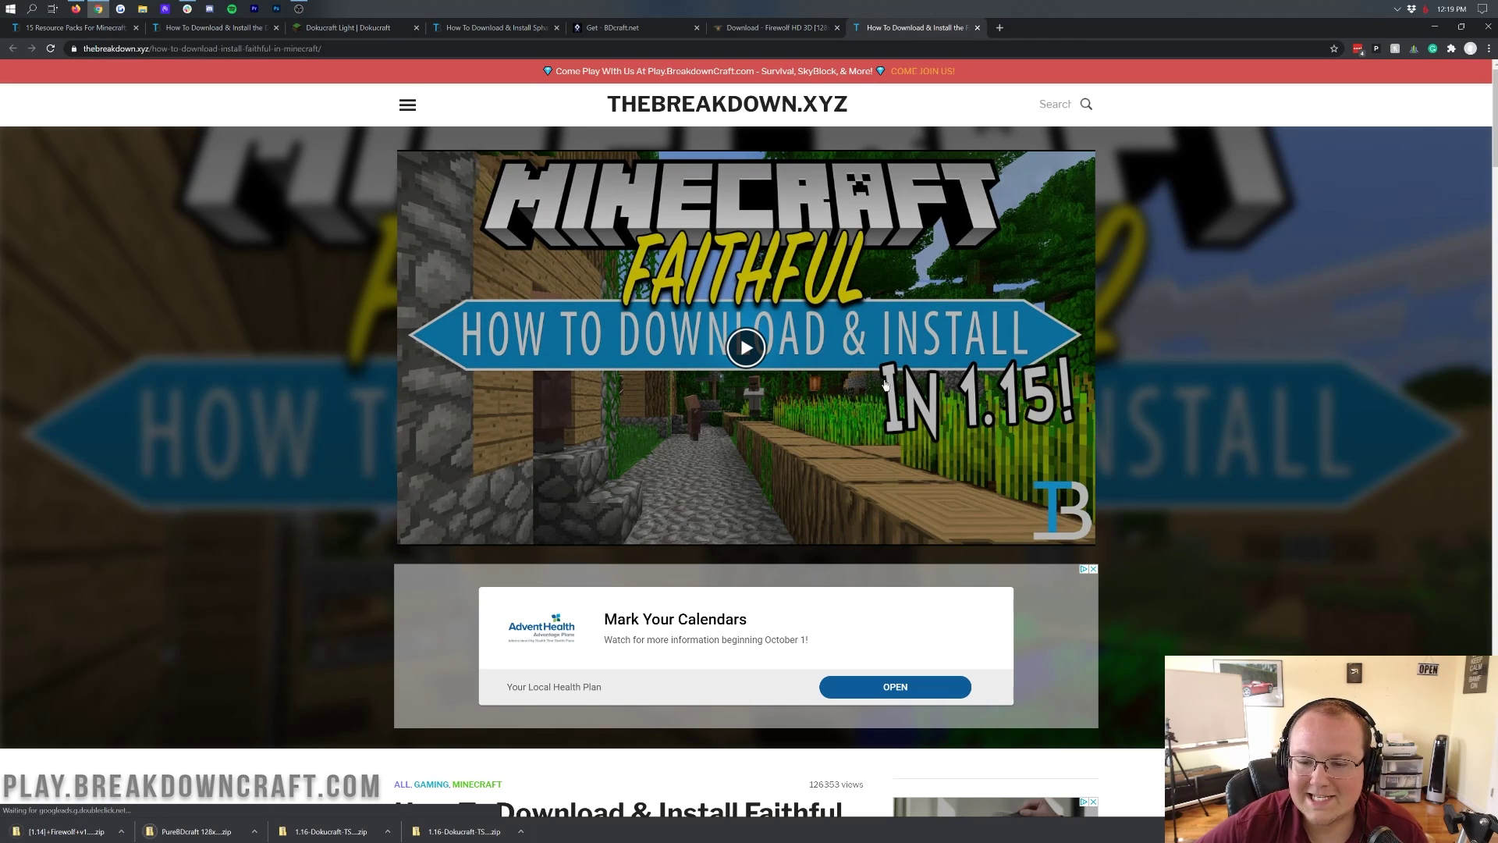
pyautogui.scroll(-4, 784, 520)
pyautogui.scroll(-3, 784, 519)
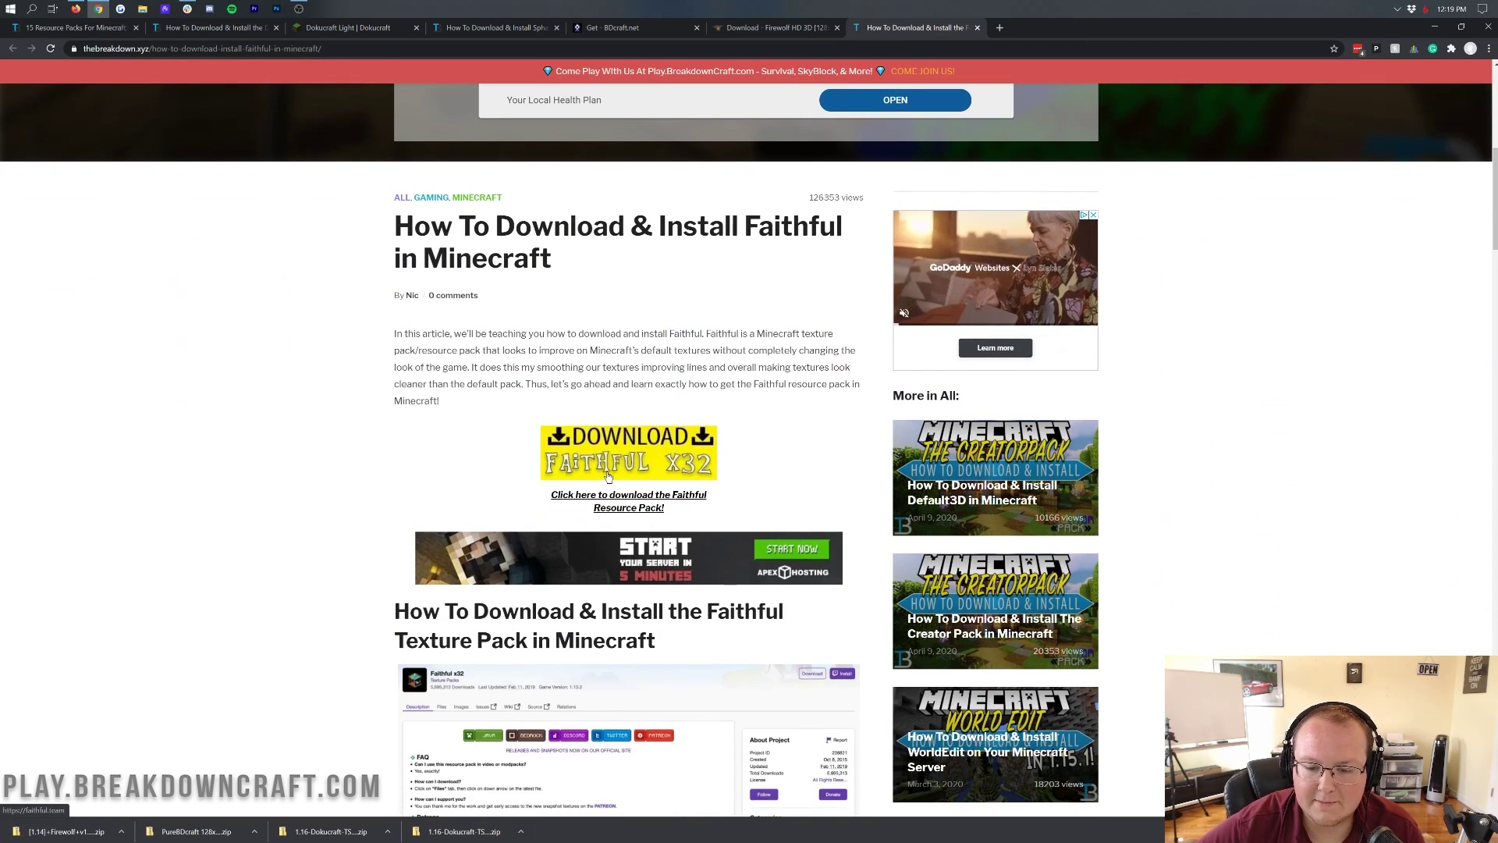
pyautogui.click(608, 474)
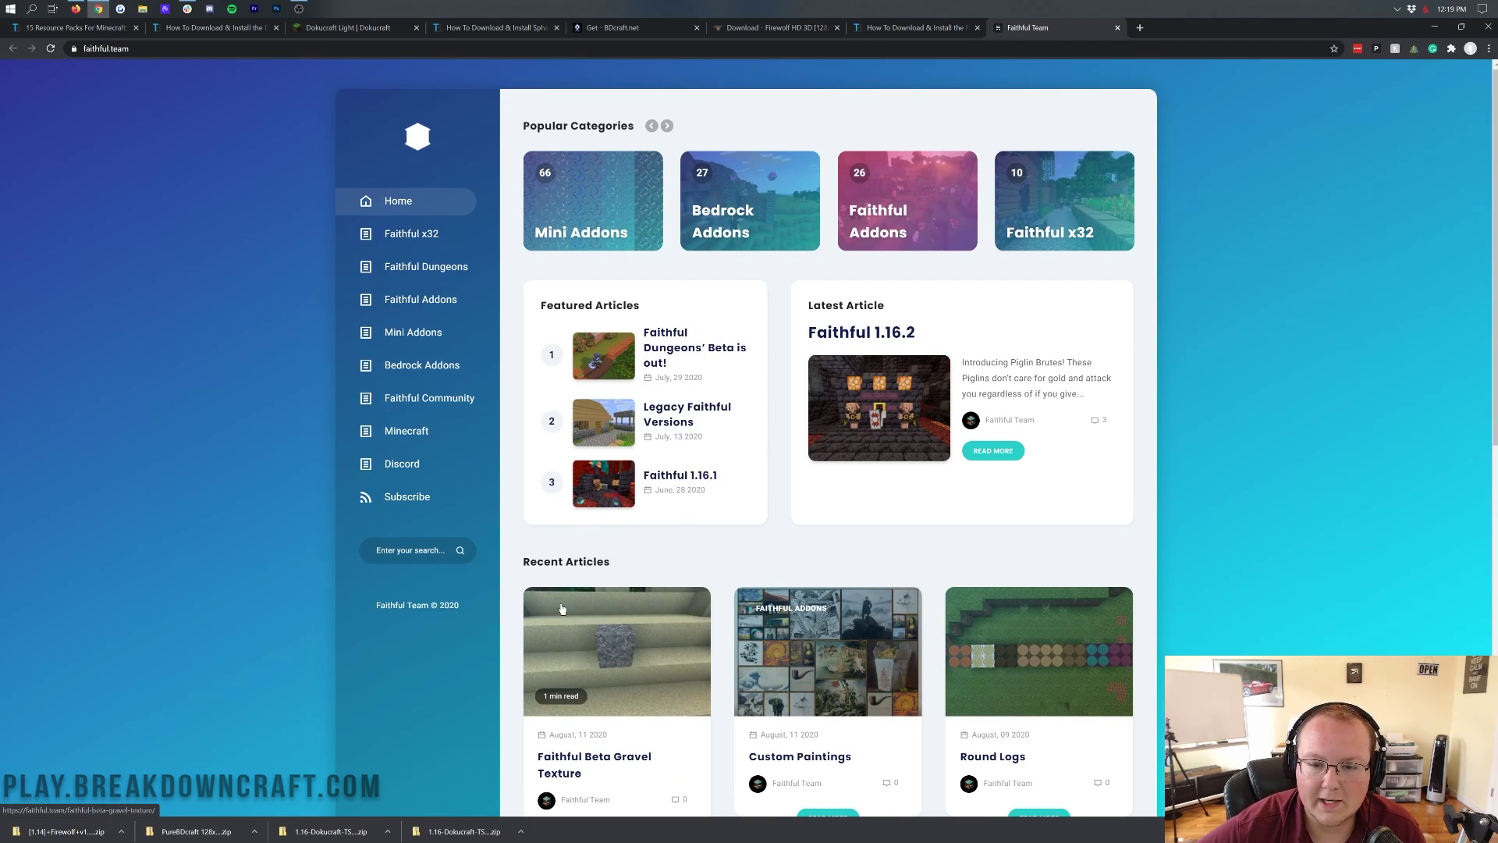
# - Find the Faithful 1.16.2 article in the Faithful x32 category and download the pack from it
pyautogui.click(440, 238)
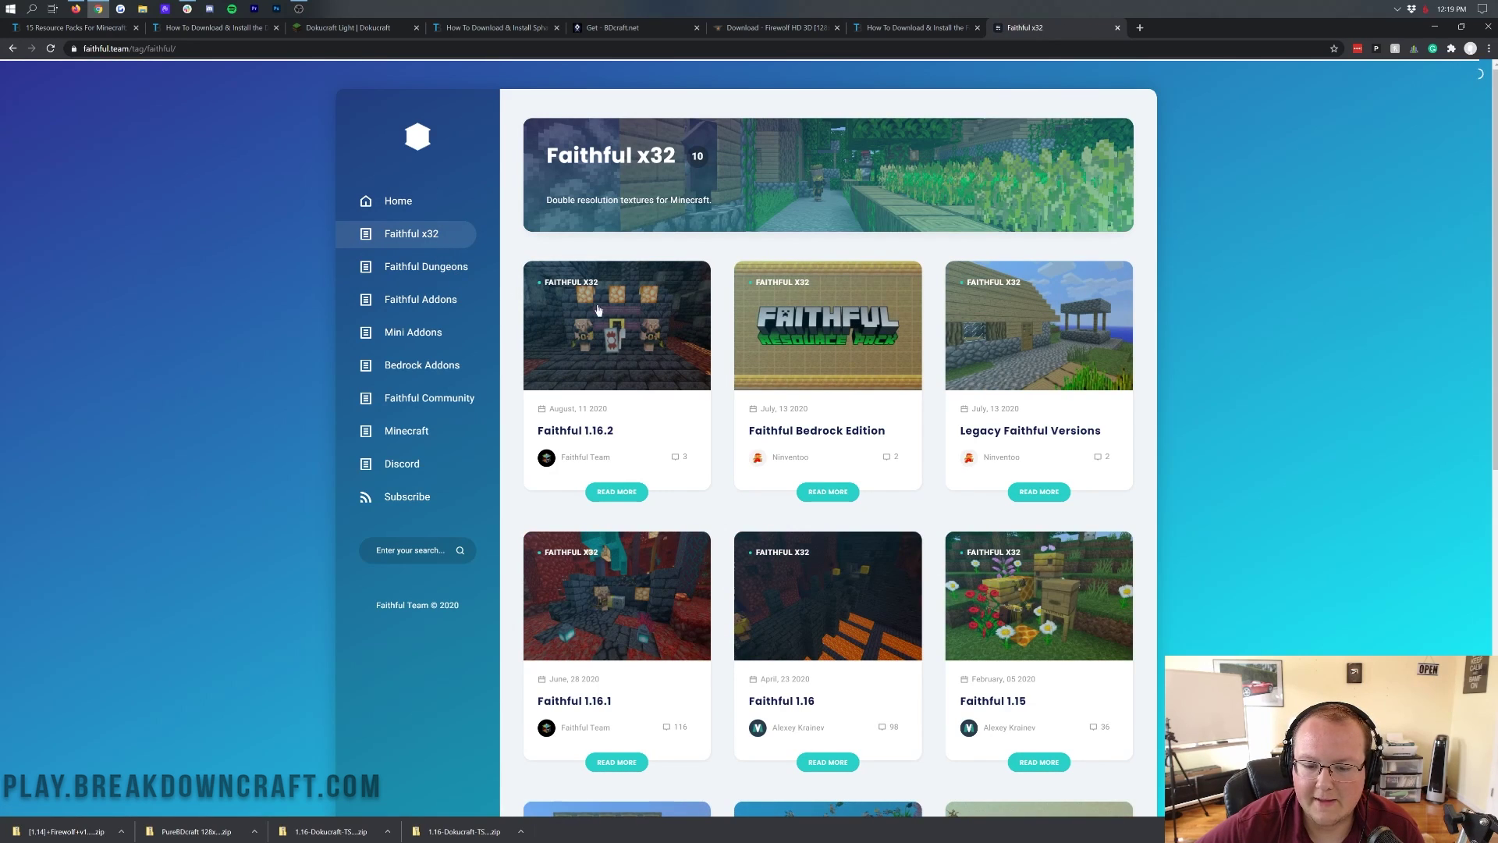
pyautogui.click(611, 431)
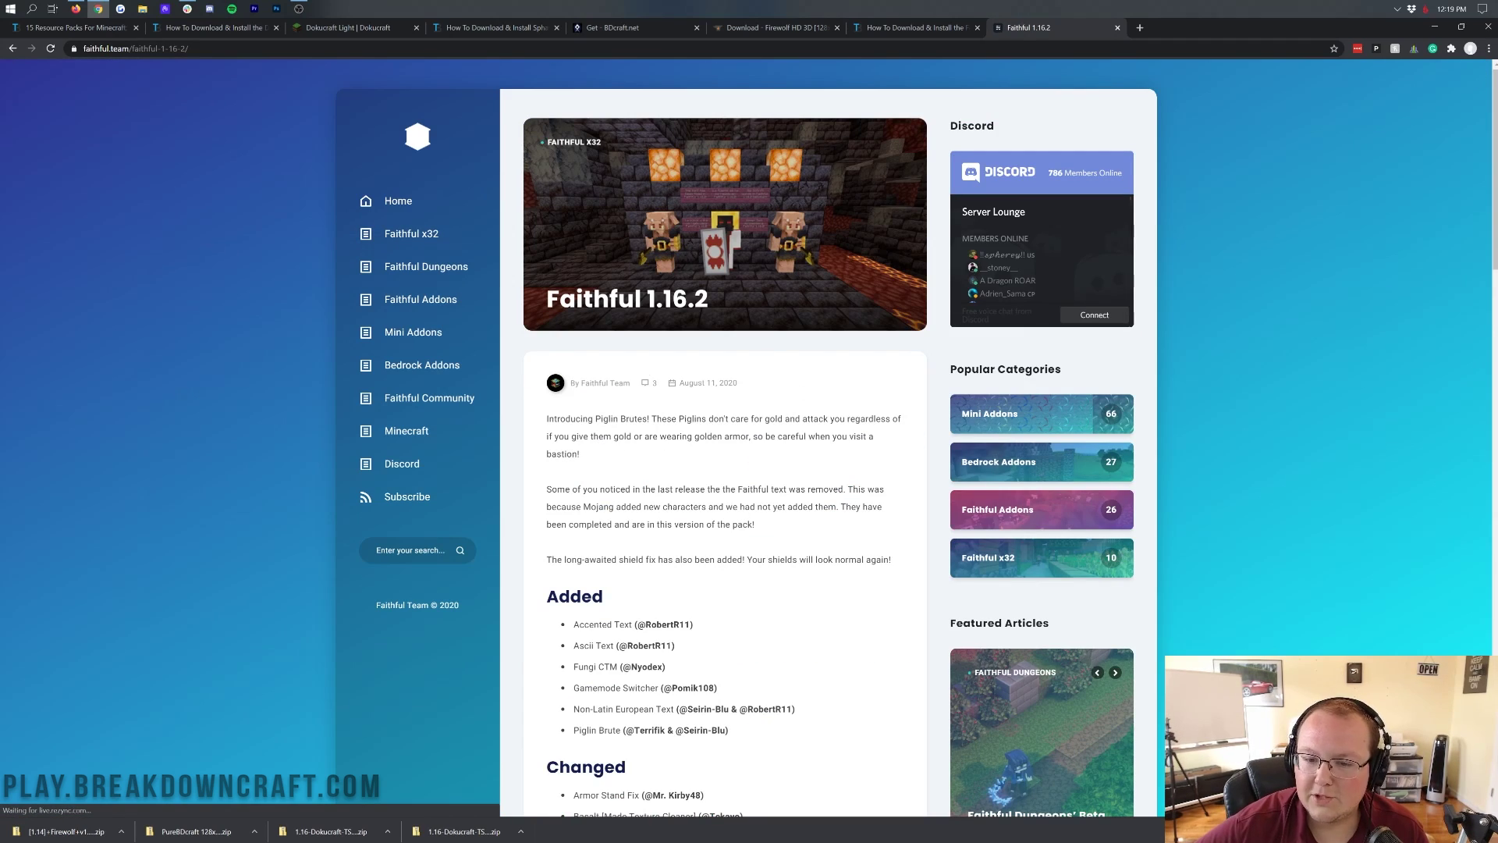
pyautogui.hotkey('alt', 'Left')
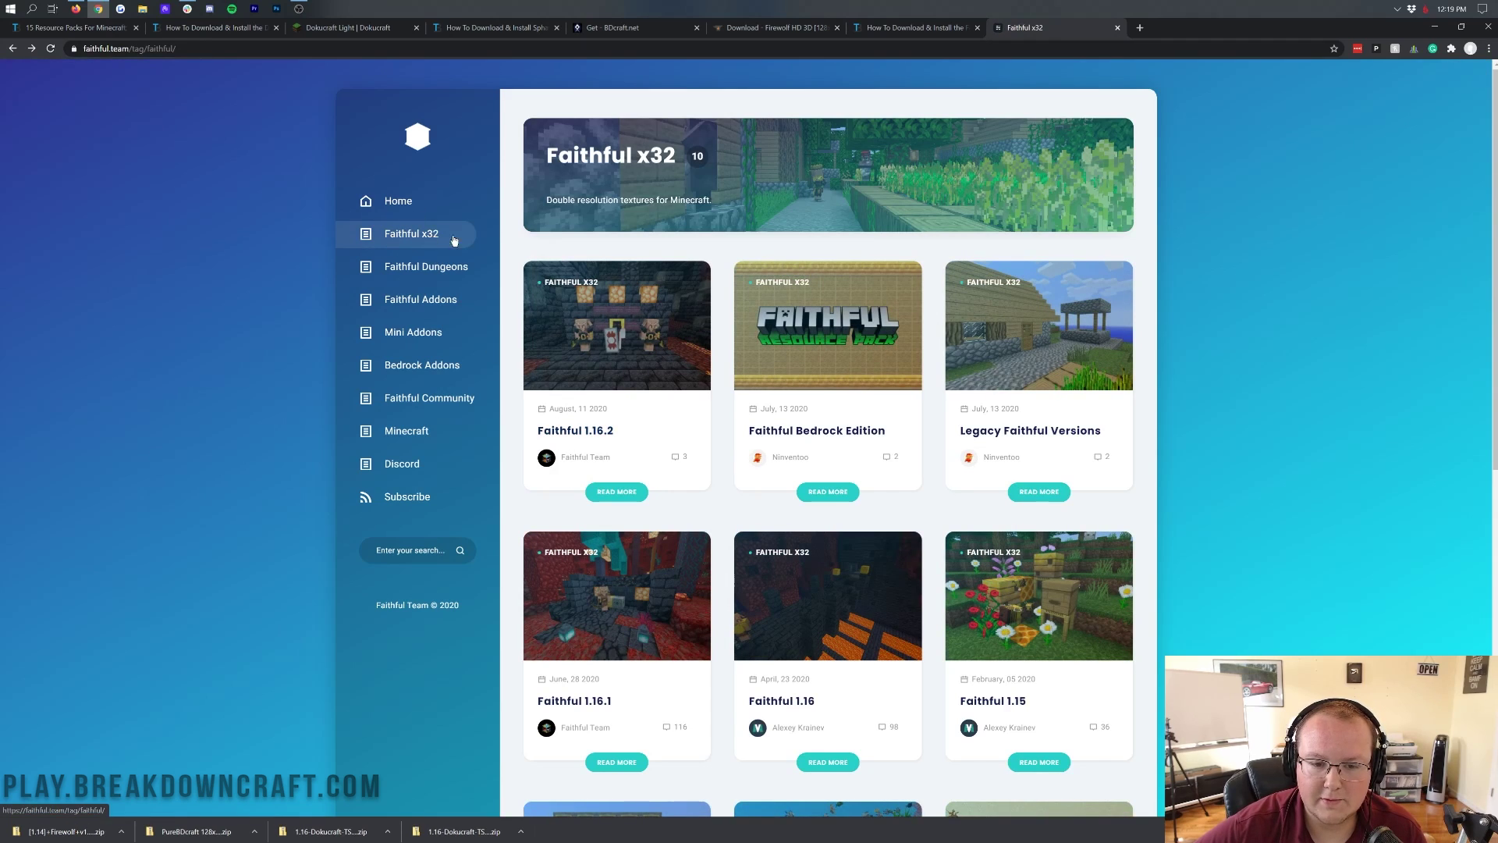
pyautogui.click(419, 237)
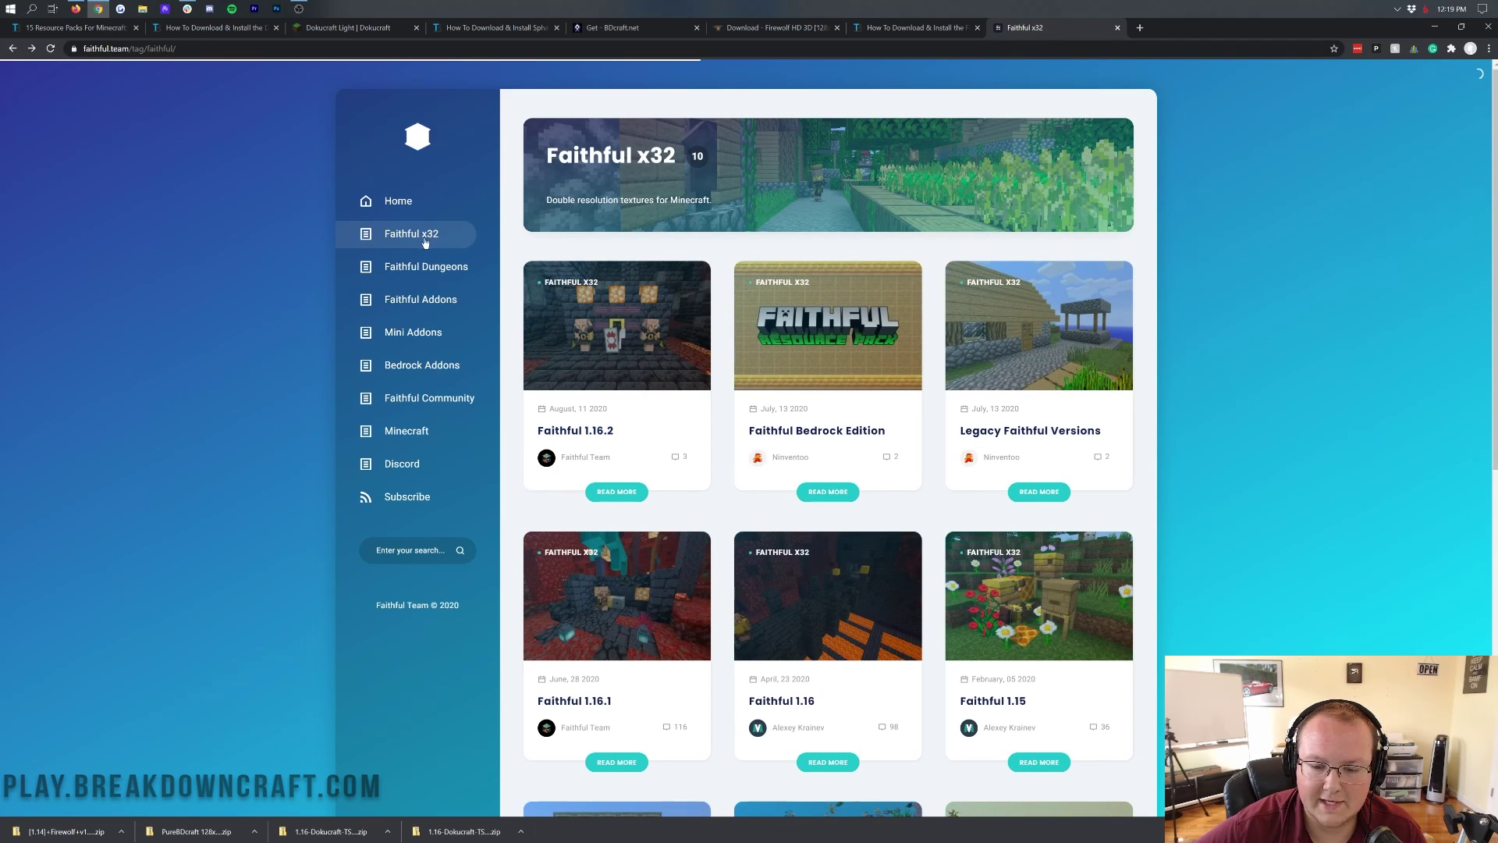
pyautogui.click(591, 440)
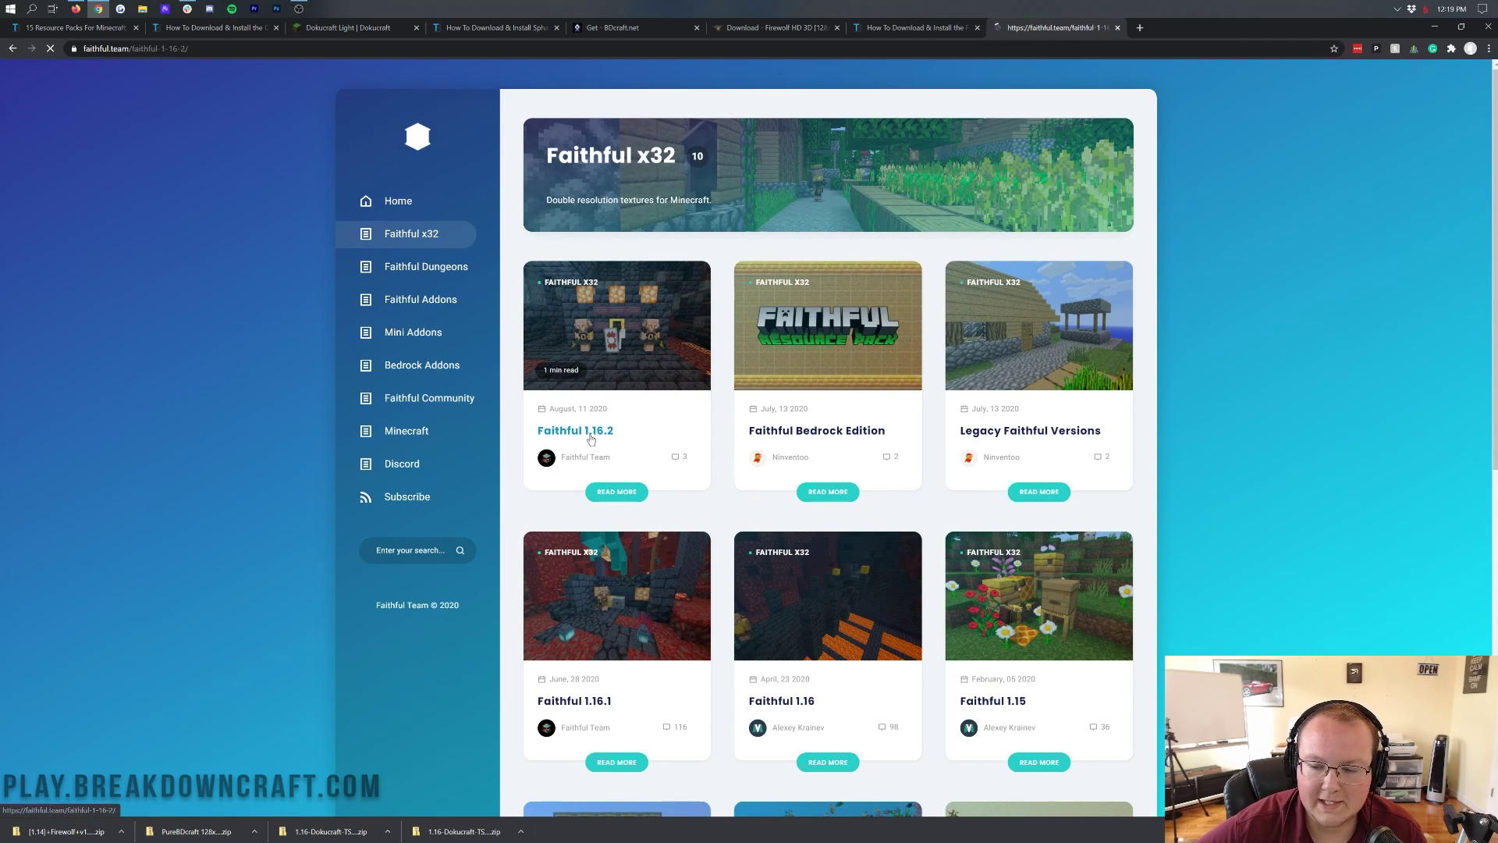
pyautogui.scroll(-6, 718, 439)
pyautogui.scroll(-12, 718, 440)
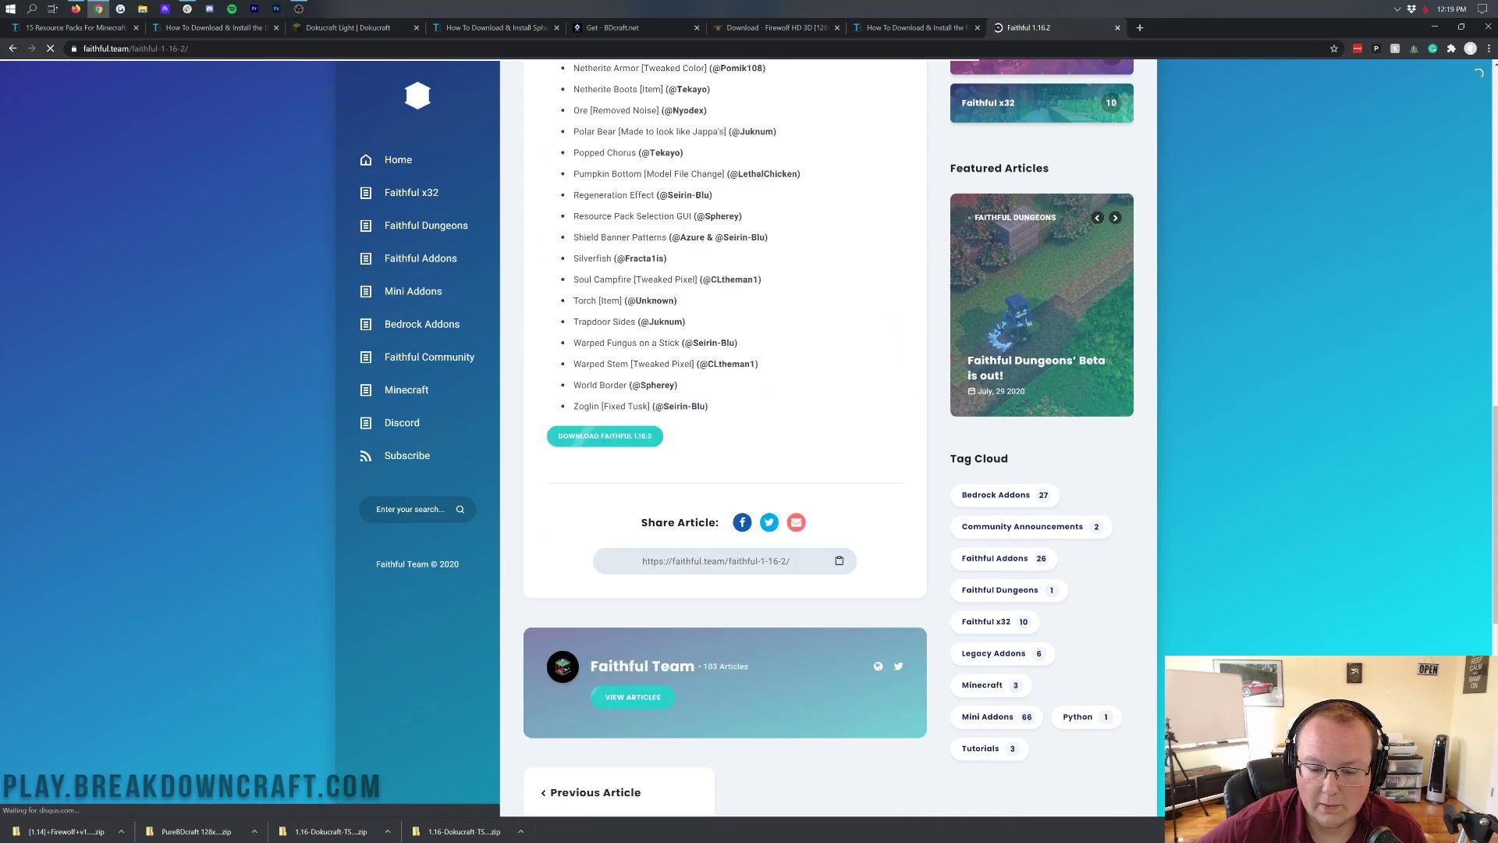
pyautogui.scroll(3, 625, 437)
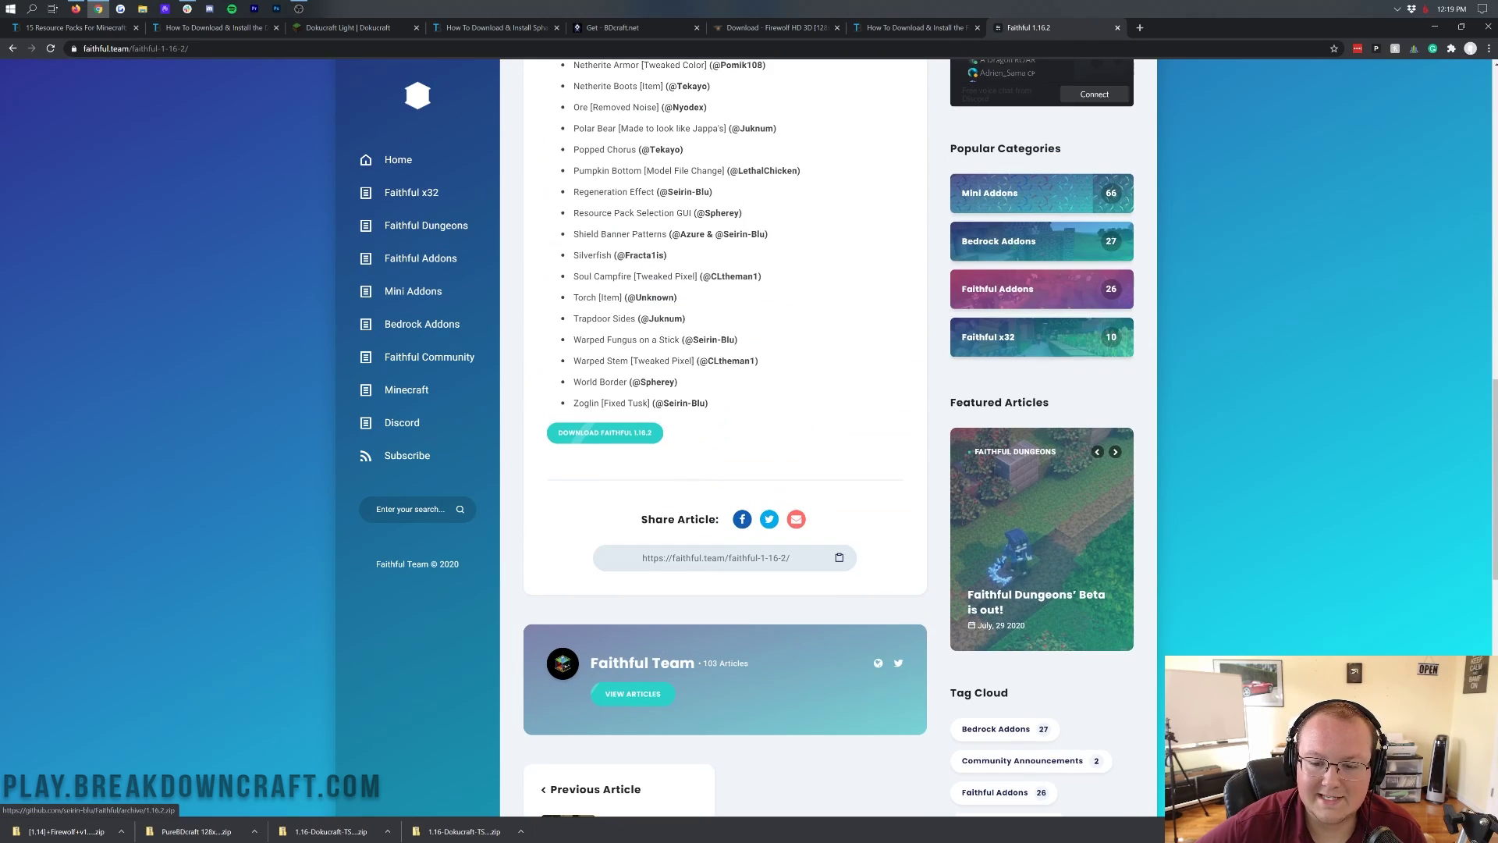
pyautogui.click(614, 438)
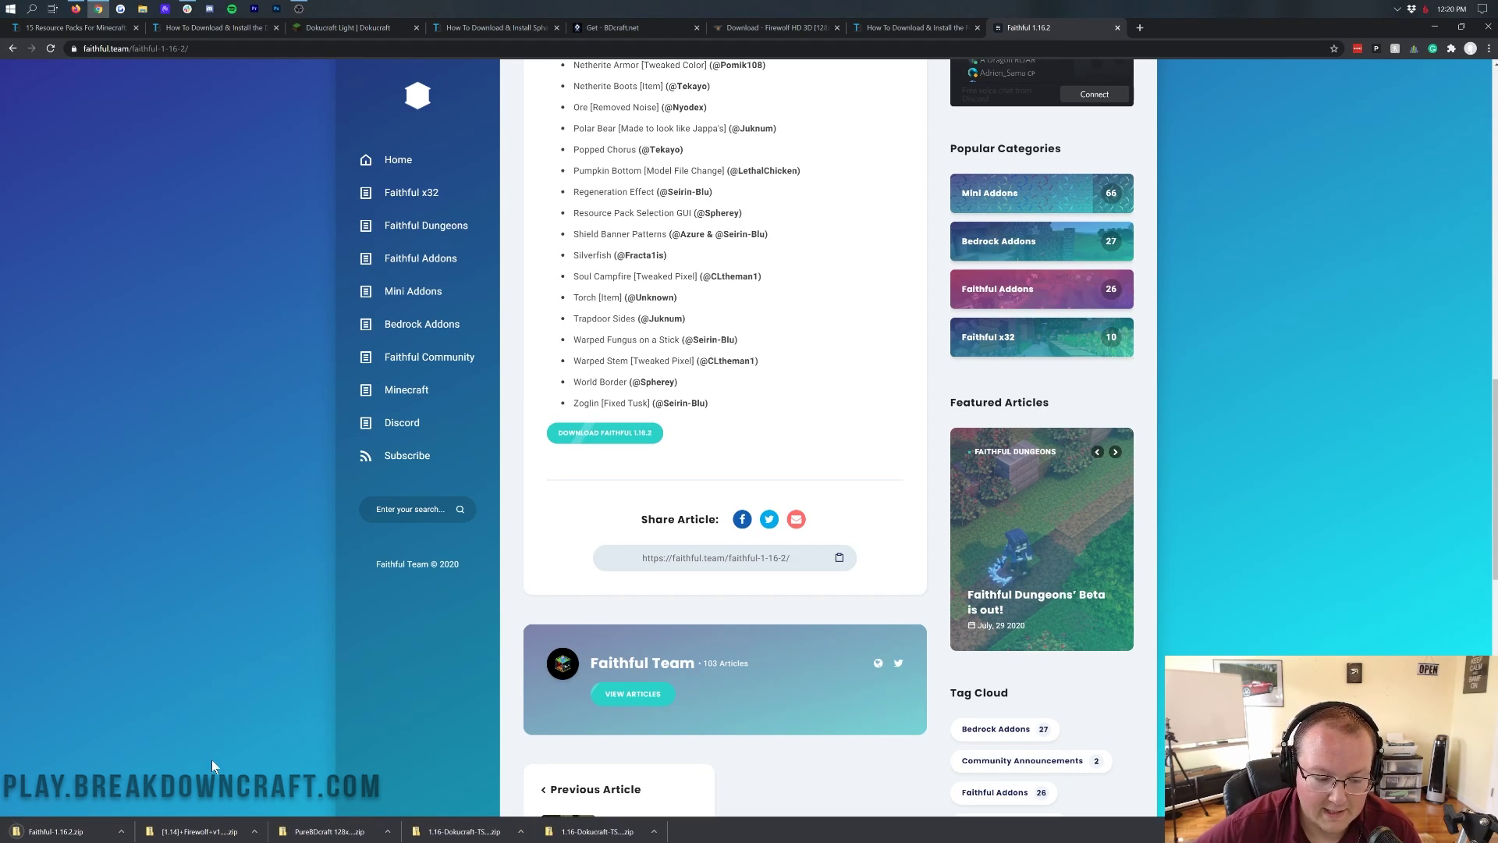
# - Minimize the browser and move the four downloaded resource pack zips to the middle of the desktop
pyautogui.click(1438, 28)
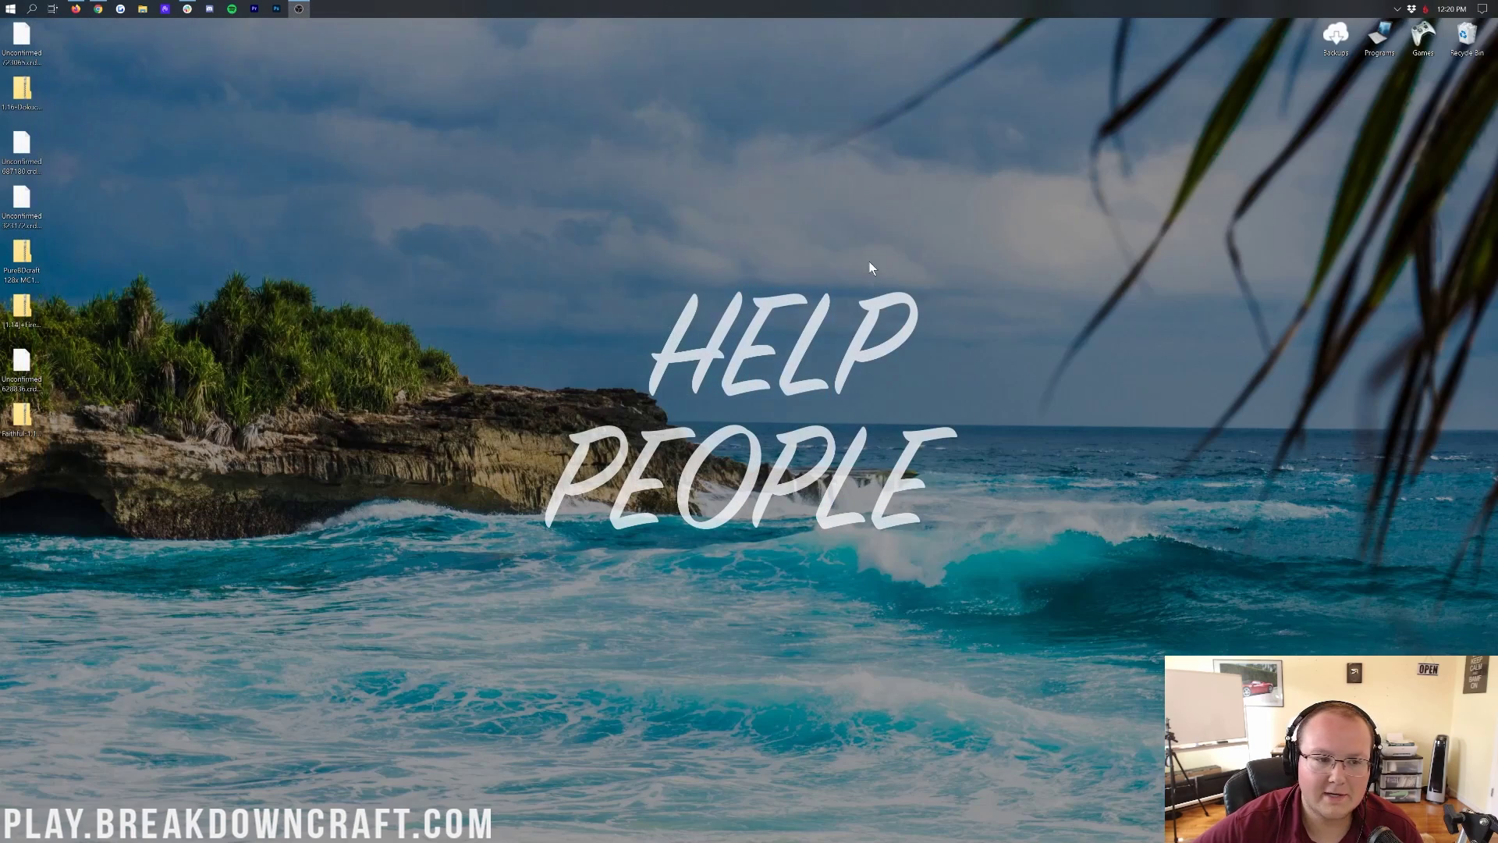
pyautogui.moveTo(22, 90); pyautogui.dragTo(508, 148)
pyautogui.moveTo(22, 254); pyautogui.dragTo(546, 142)
pyautogui.moveTo(22, 308); pyautogui.dragTo(547, 298)
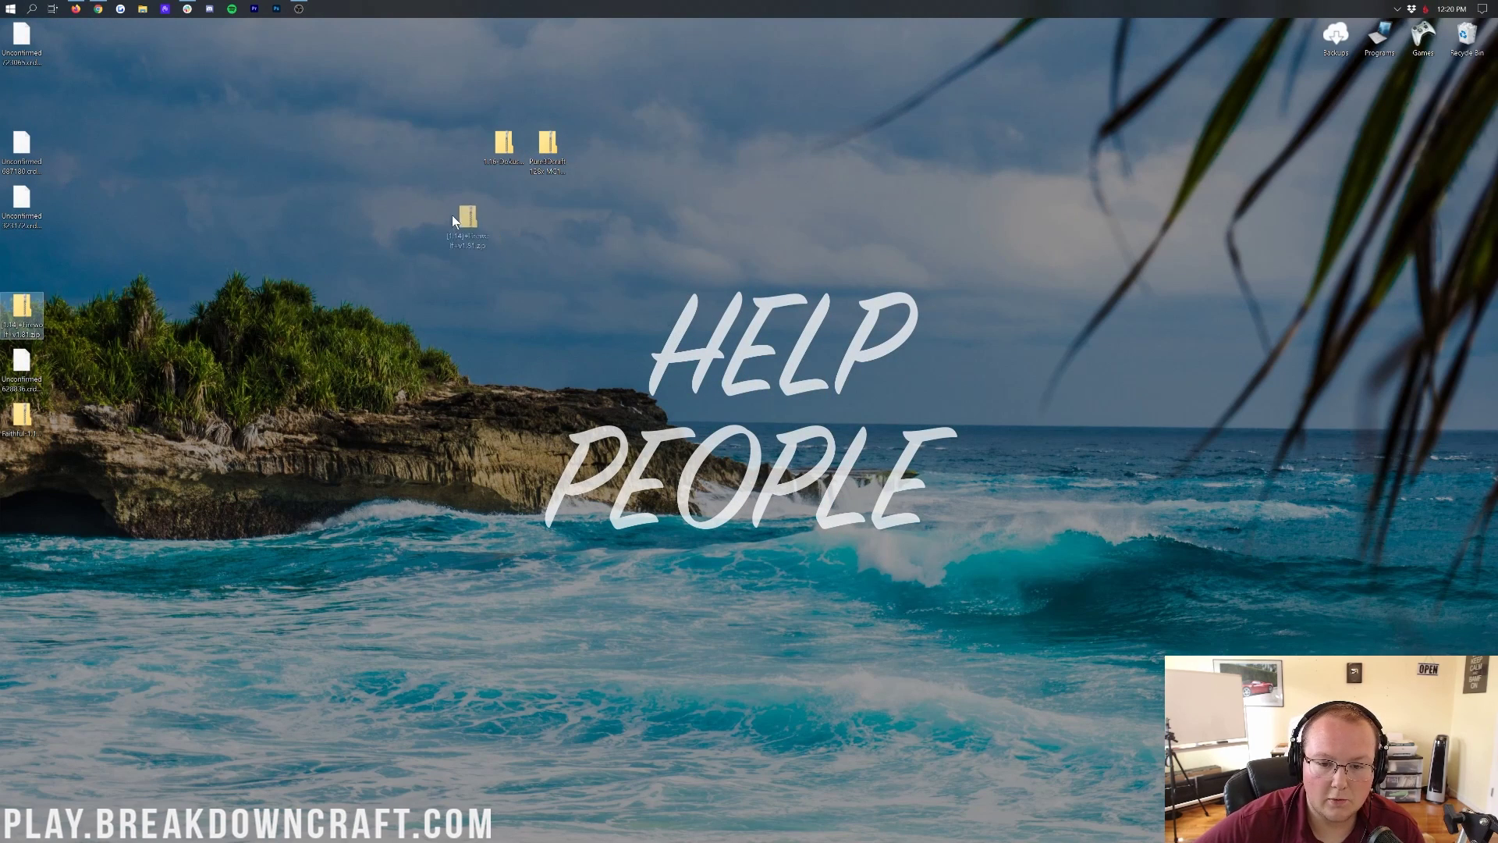
pyautogui.moveTo(475, 261); pyautogui.dragTo(477, 262)
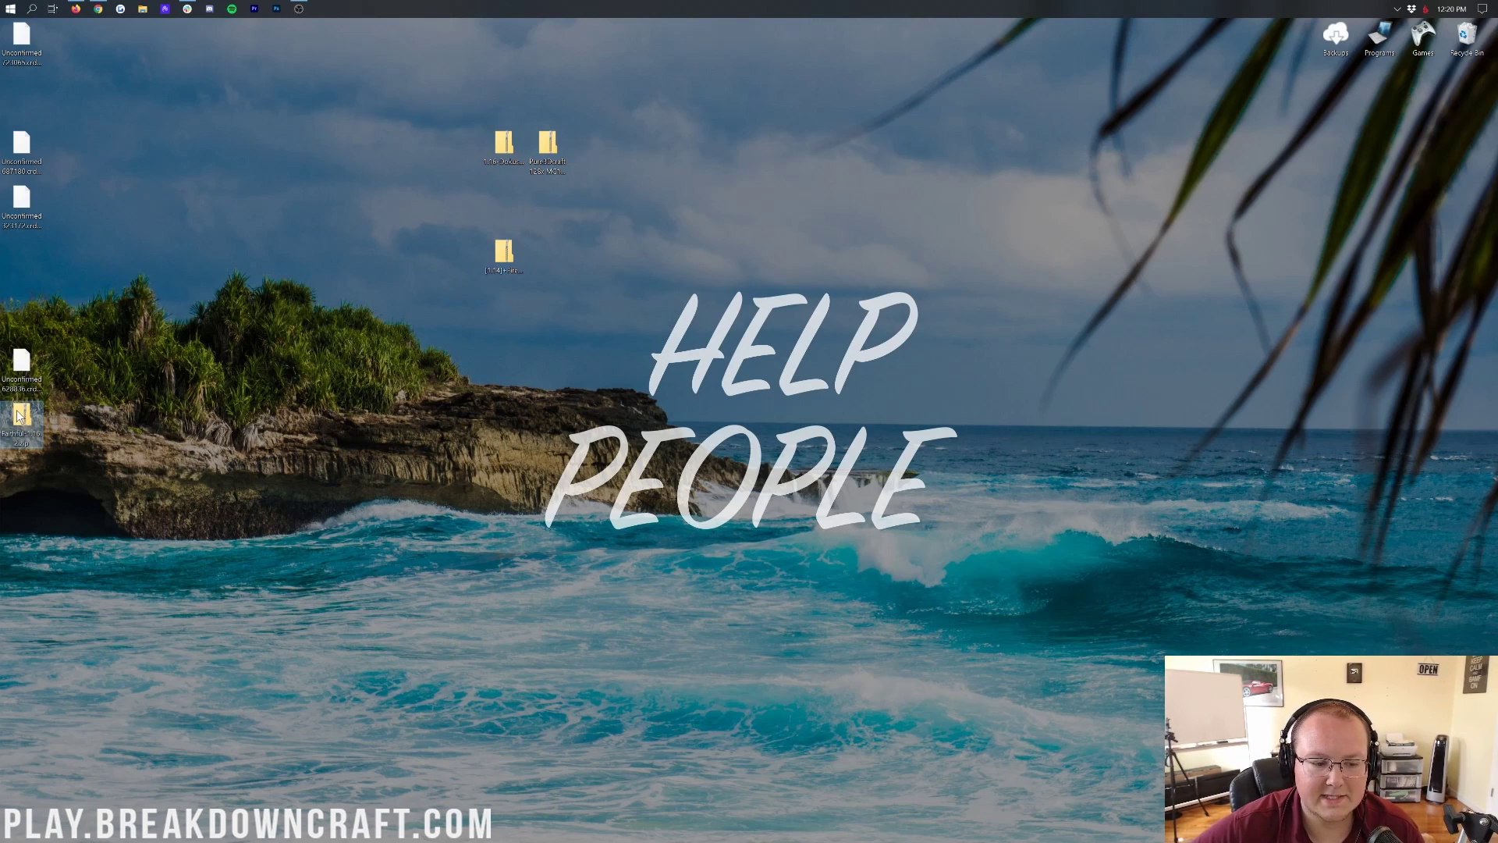
pyautogui.moveTo(21, 418); pyautogui.dragTo(669, 164)
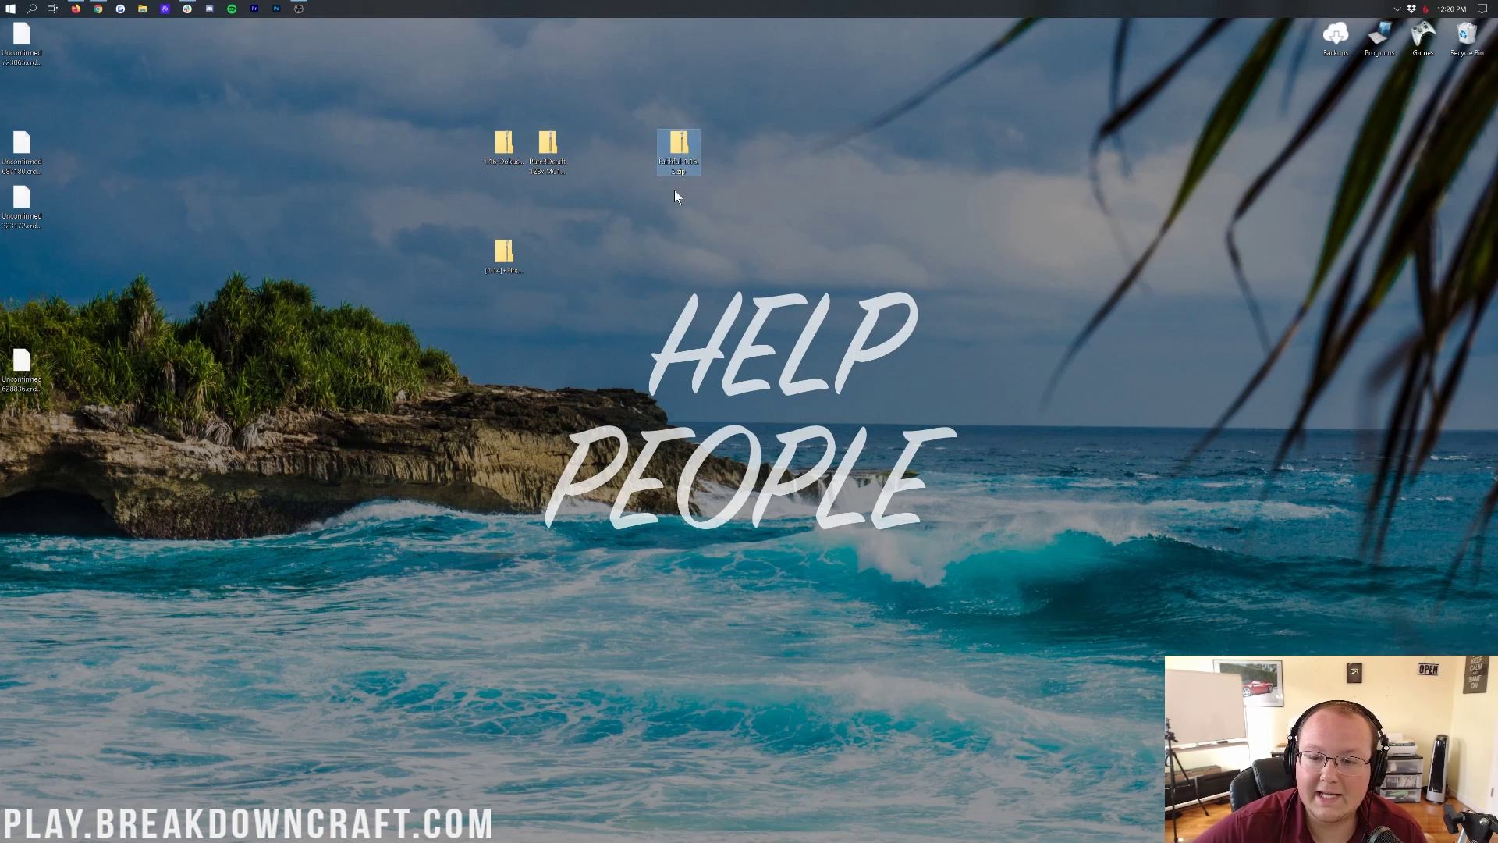
# - Delete the leftover unconfirmed download files from the desktop
pyautogui.moveTo(248, 529); pyautogui.dragTo(4, 18)
pyautogui.moveTo(22, 37); pyautogui.dragTo(1248, 582)
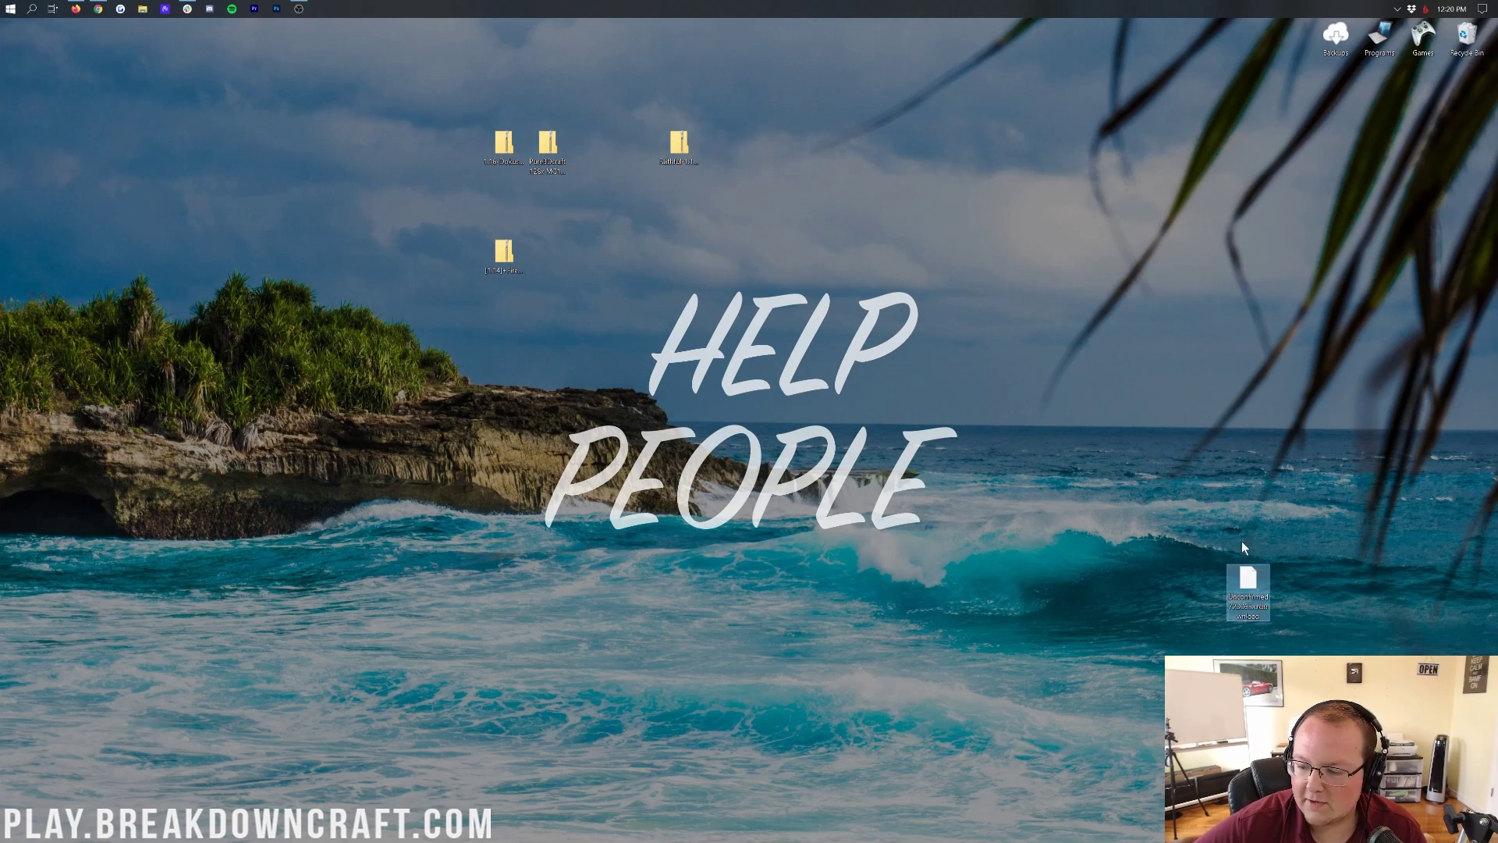
pyautogui.press('Delete')
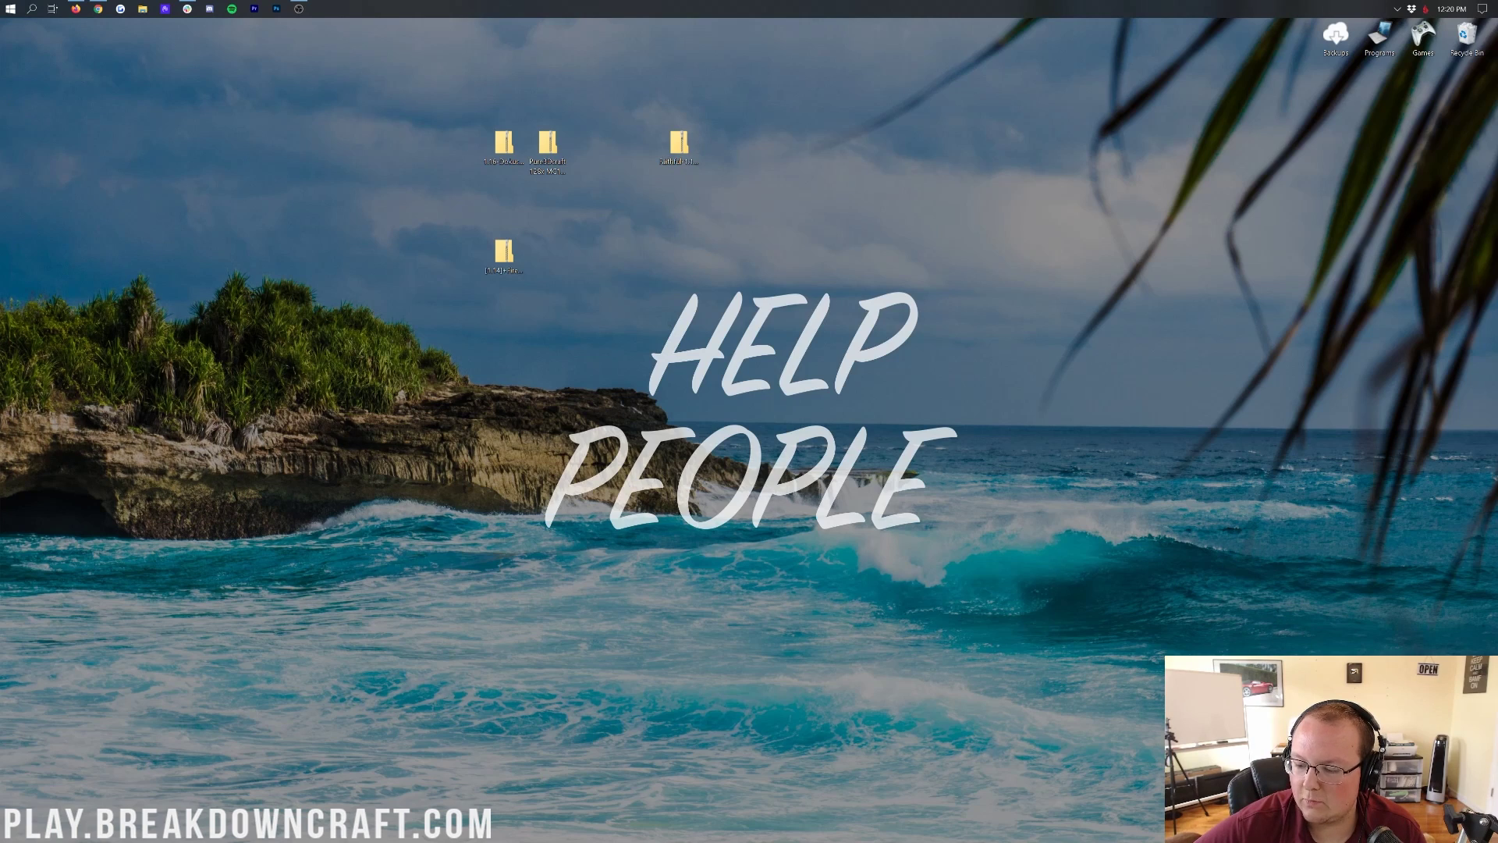
# - Search Windows for "dow", open the Downloads folder and place its window beneath the upper row of pack zips
pyautogui.click(2, 7)
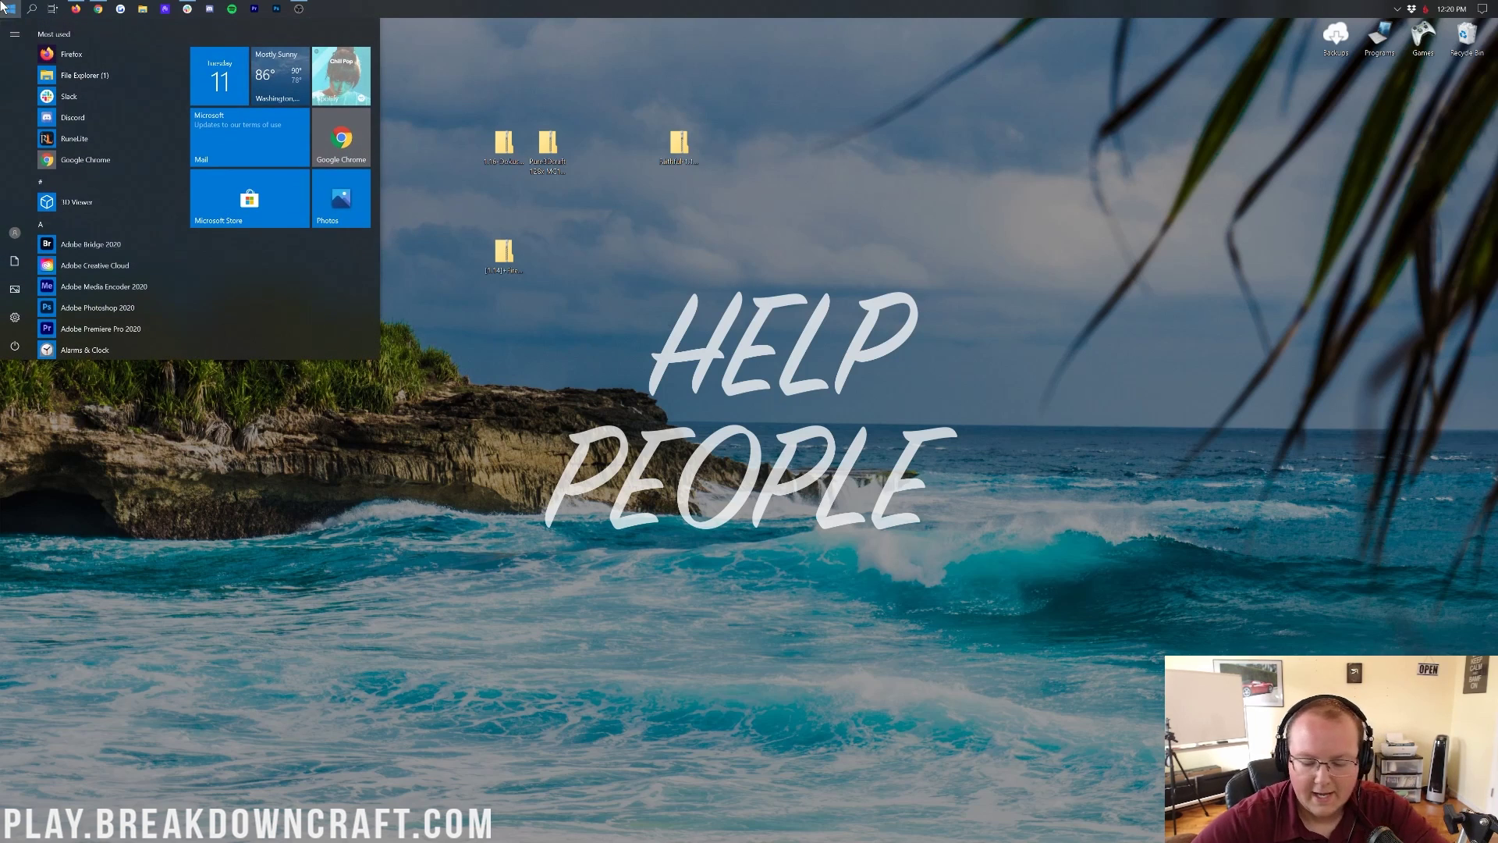
pyautogui.write('dow')
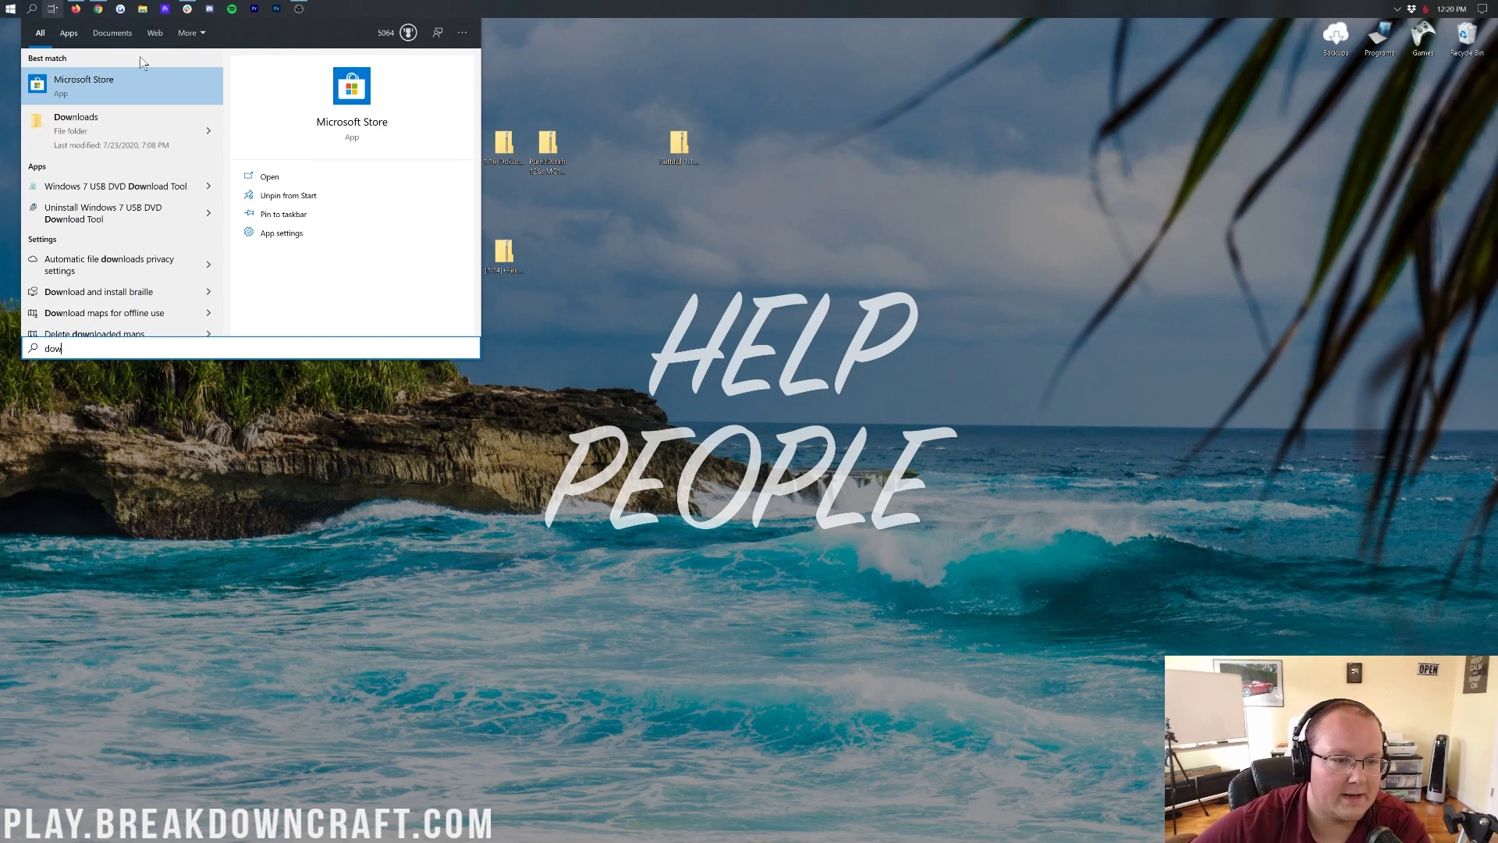
pyautogui.click(94, 128)
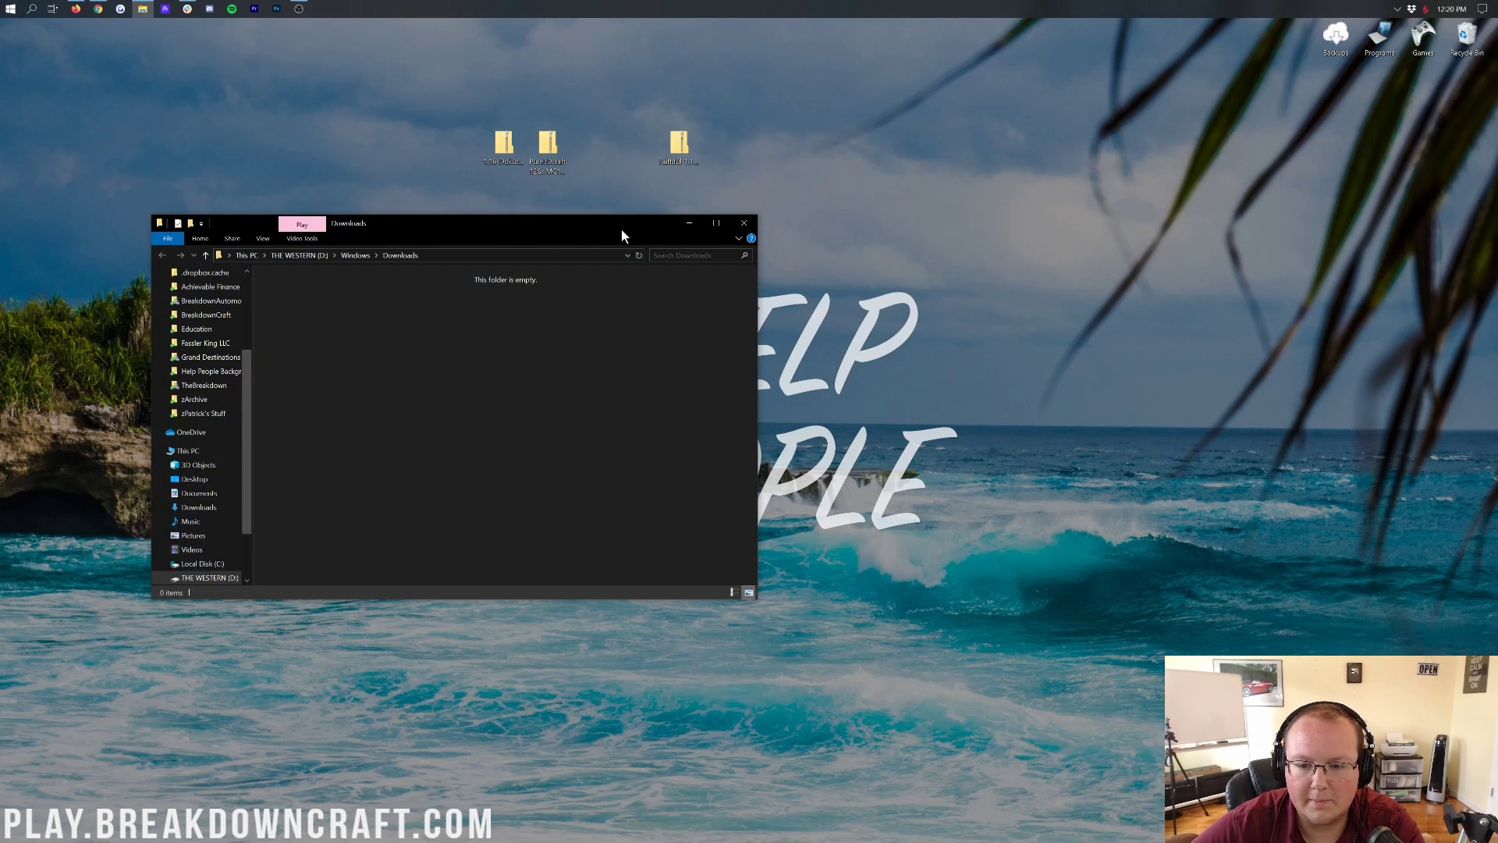
pyautogui.moveTo(622, 230); pyautogui.dragTo(916, 239)
pyautogui.moveTo(429, 83); pyautogui.dragTo(773, 195)
pyautogui.moveTo(669, 145)
pyautogui.mouseDown()
pyautogui.moveTo(570, 313)
pyautogui.moveTo(612, 288)
pyautogui.moveTo(1022, 316)
pyautogui.moveTo(620, 127)
pyautogui.moveTo(670, 150)
pyautogui.mouseUp()
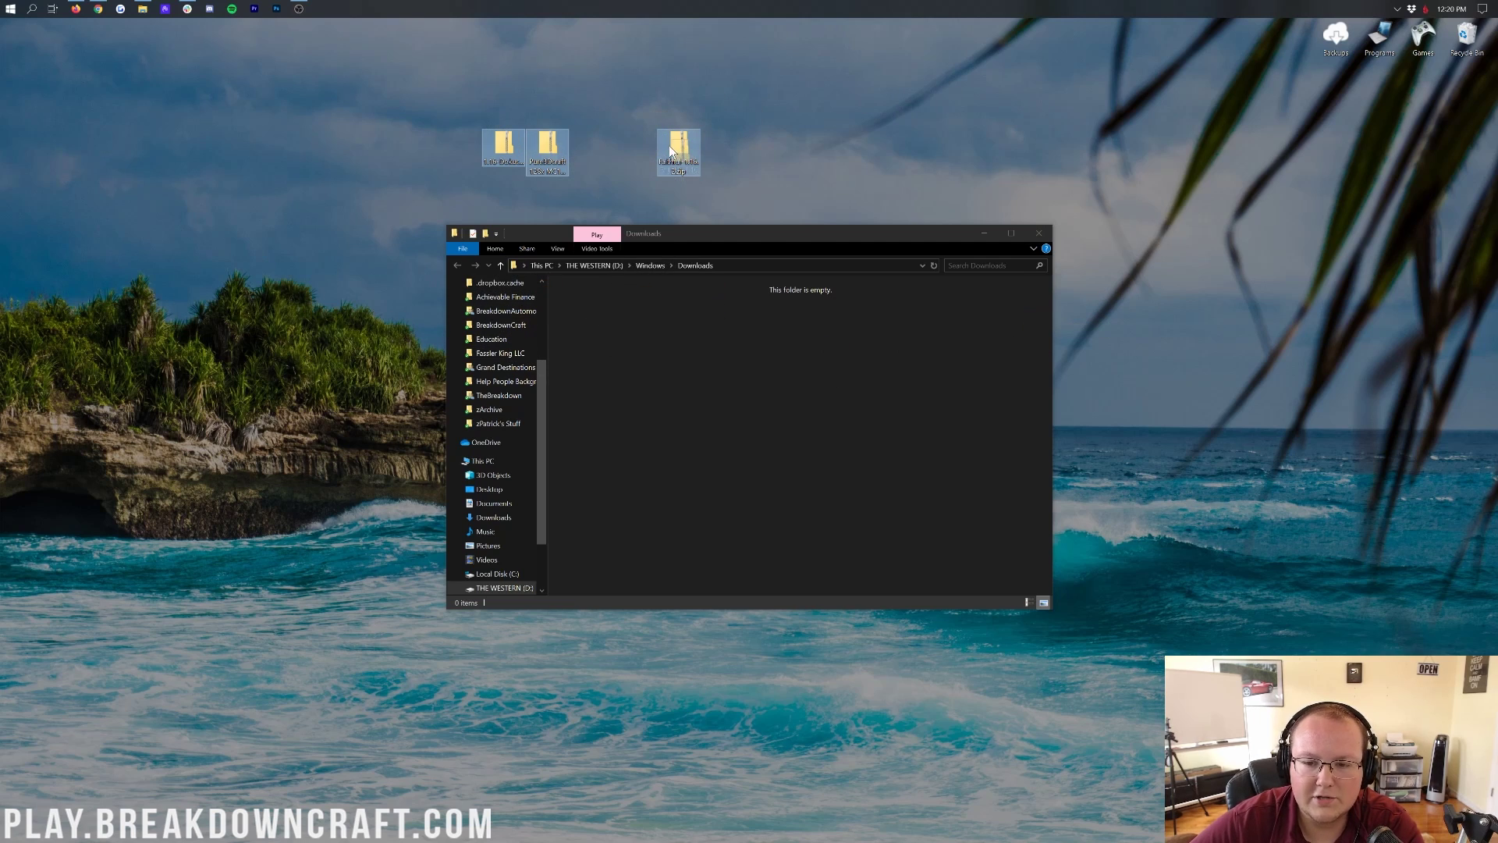
pyautogui.click(841, 143)
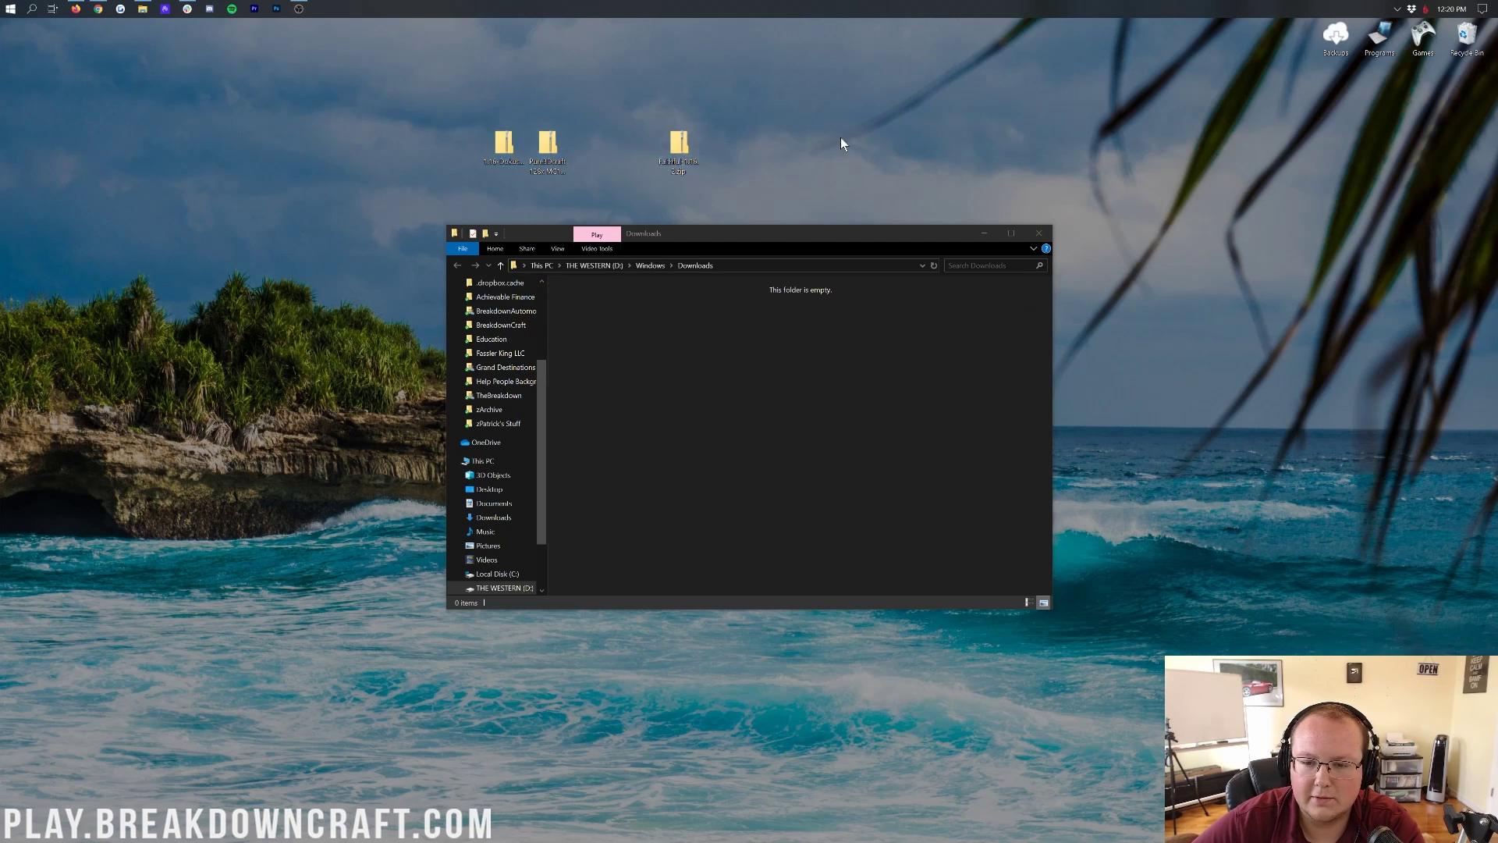
# - Close the Downloads window, search Windows for "mine" to open the Minecraft Launcher and start the latest release of Java Edition
pyautogui.click(1039, 233)
pyautogui.press('super')
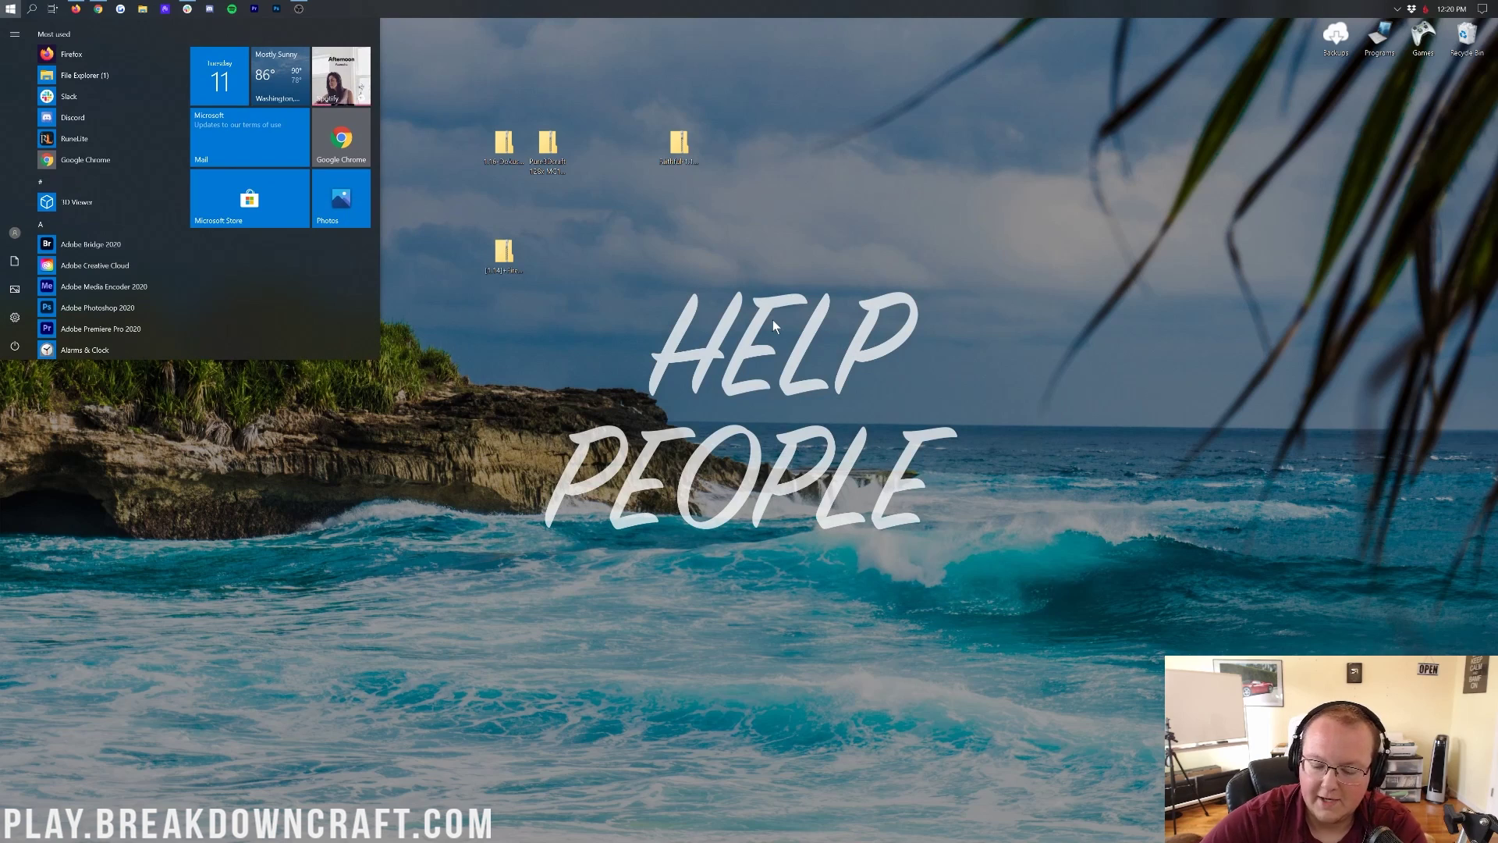
pyautogui.write('mine')
pyautogui.press('Return')
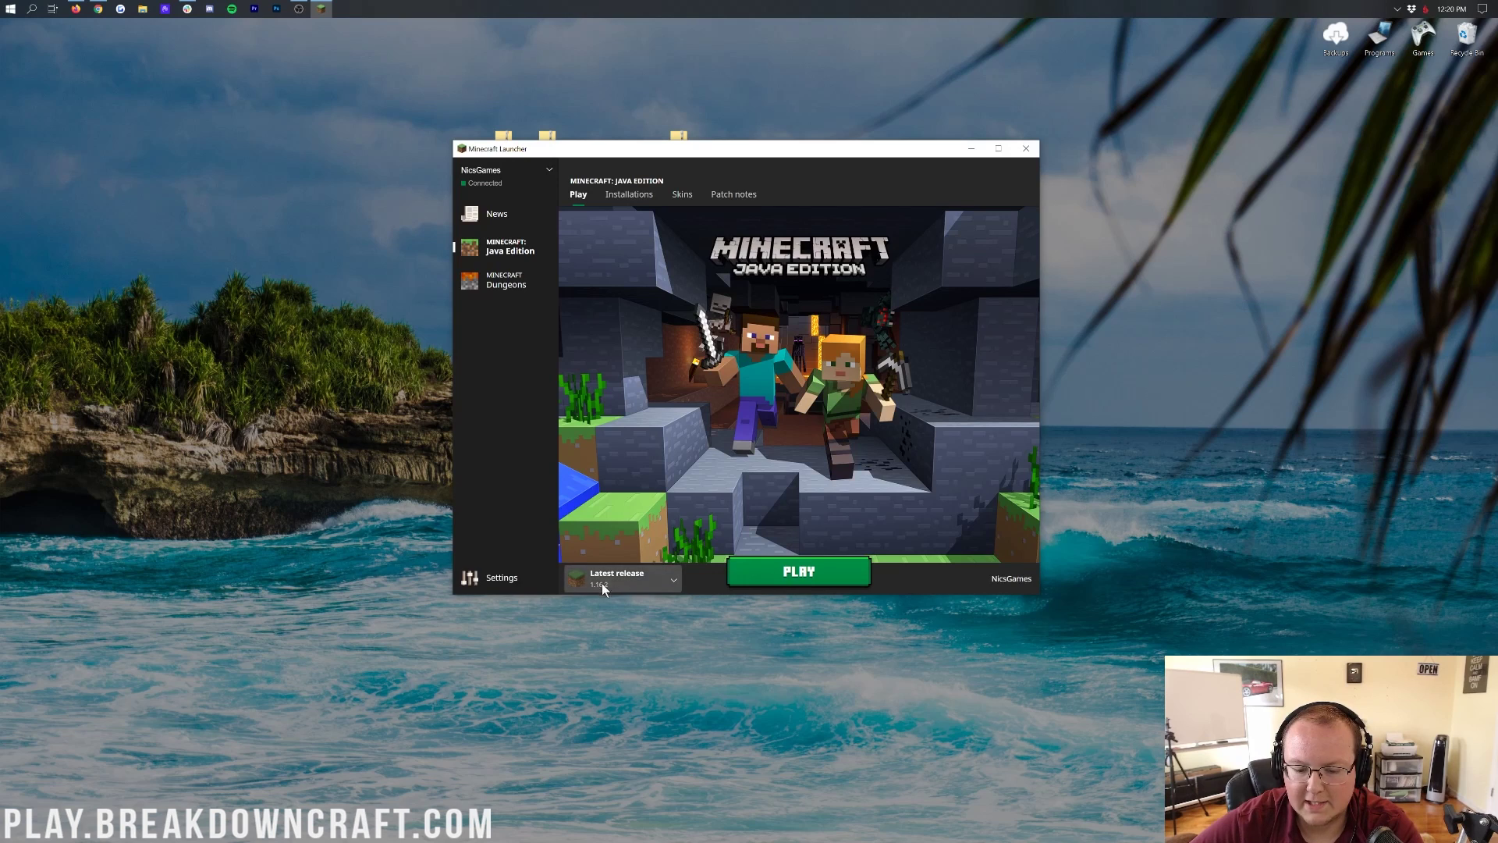
pyautogui.click(783, 579)
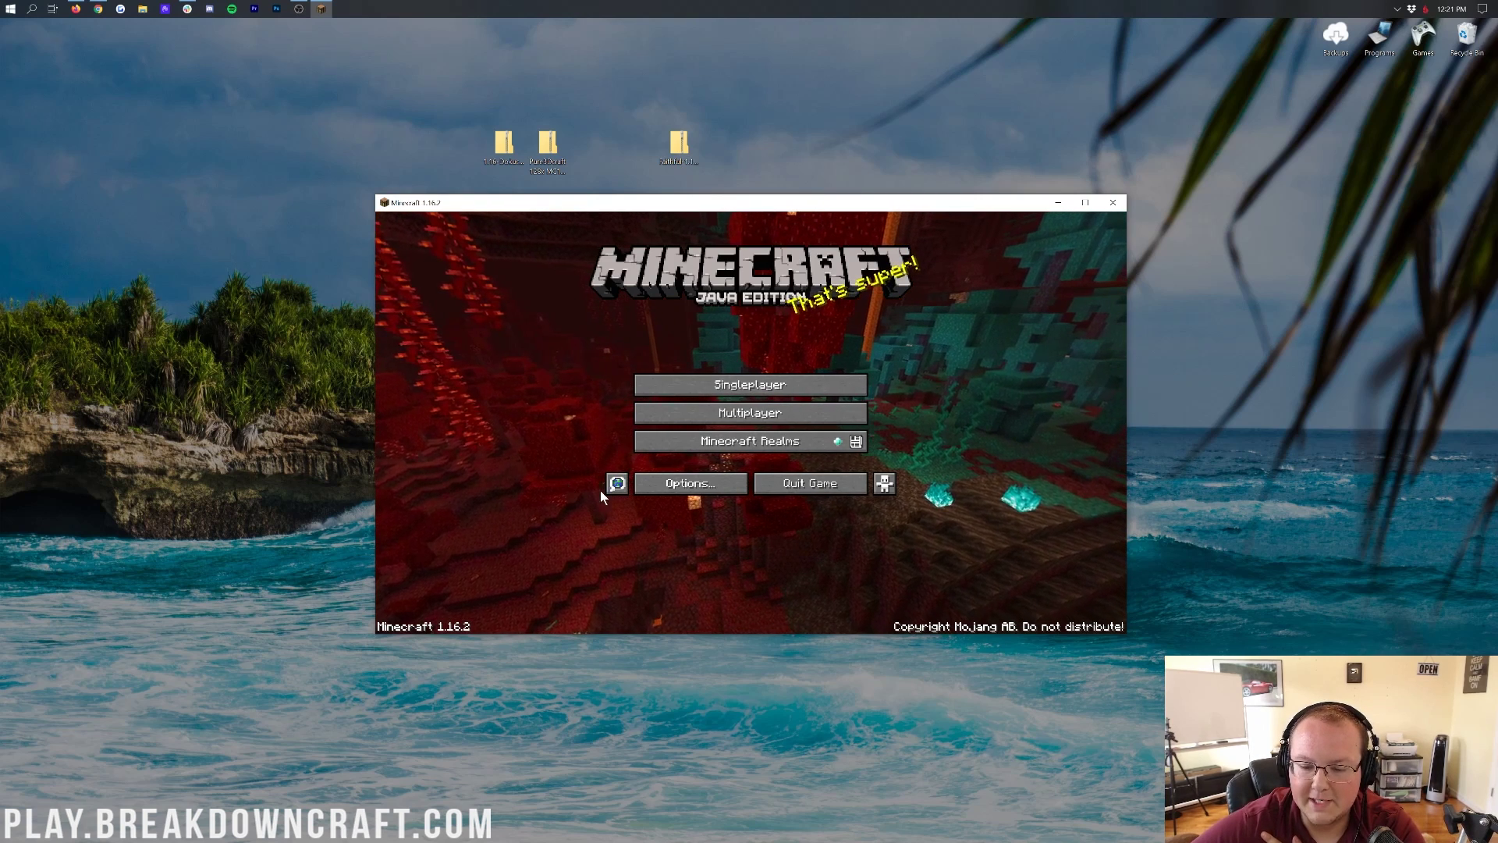
# - Open the resourcepacks folder from the game's resource pack options
pyautogui.click(663, 485)
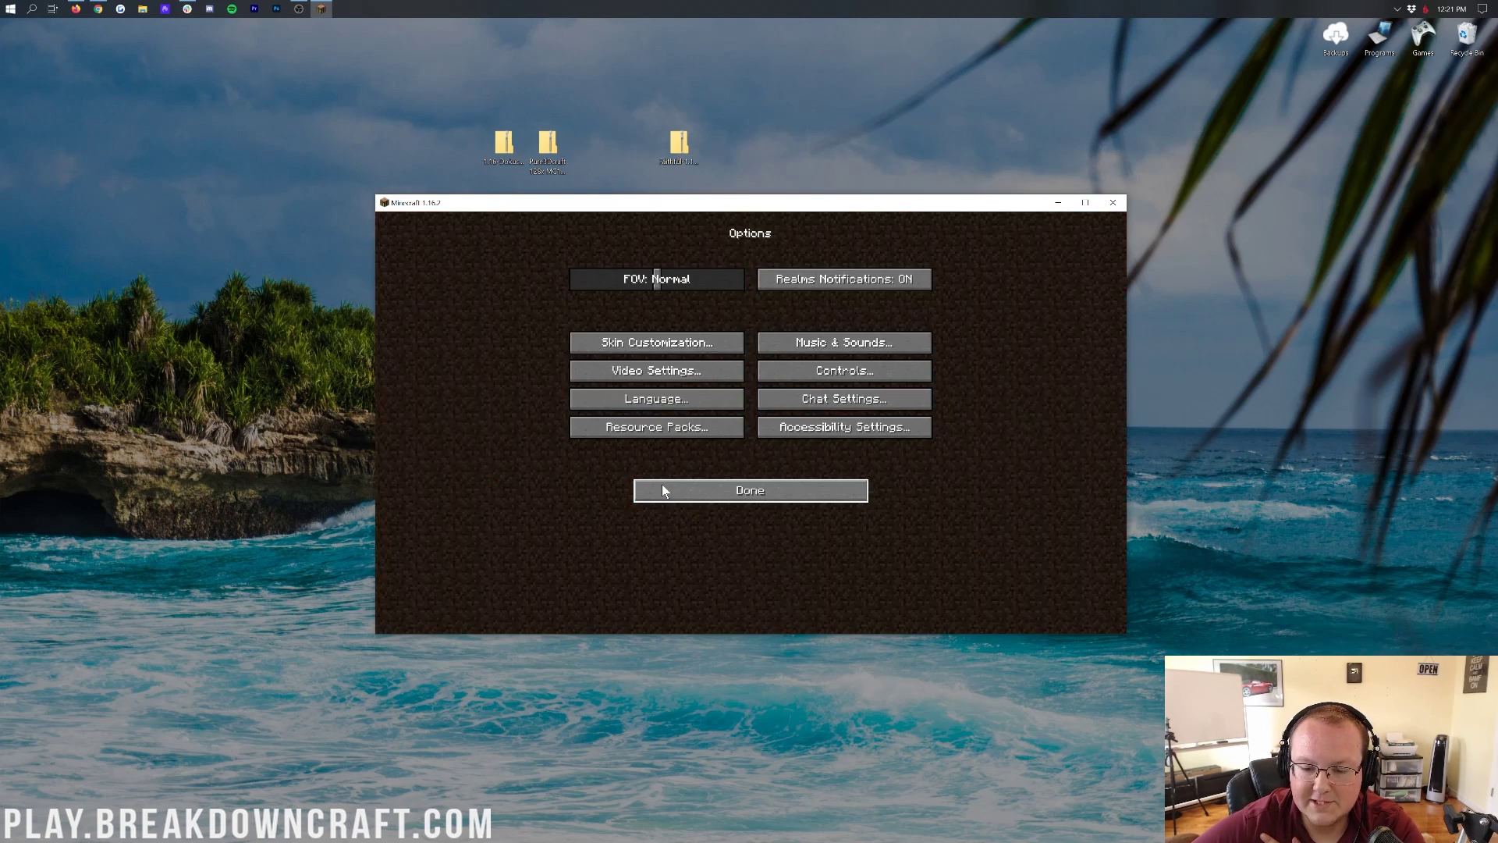
pyautogui.click(688, 437)
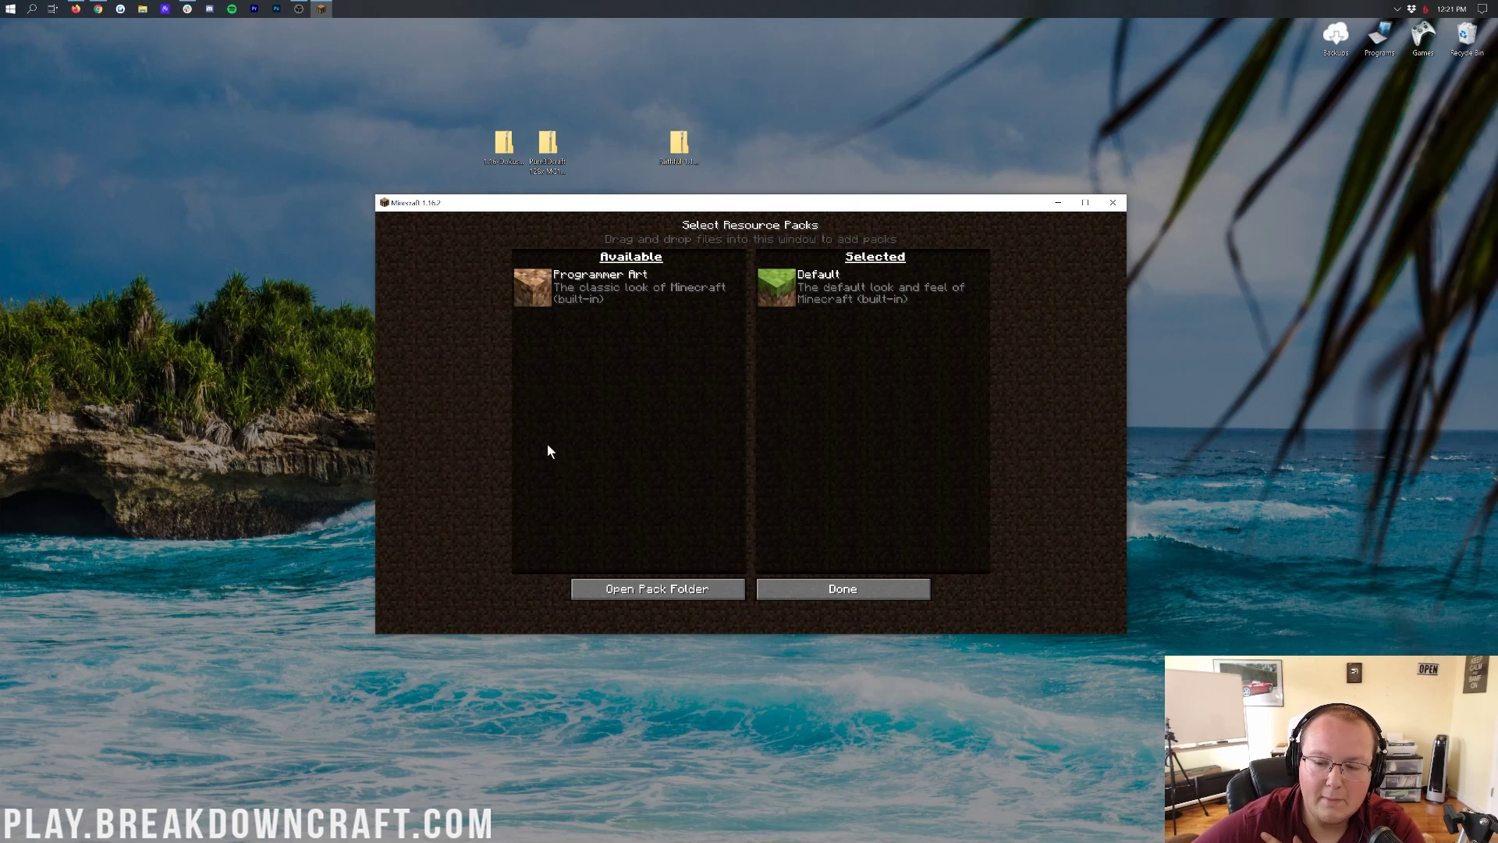
pyautogui.click(683, 596)
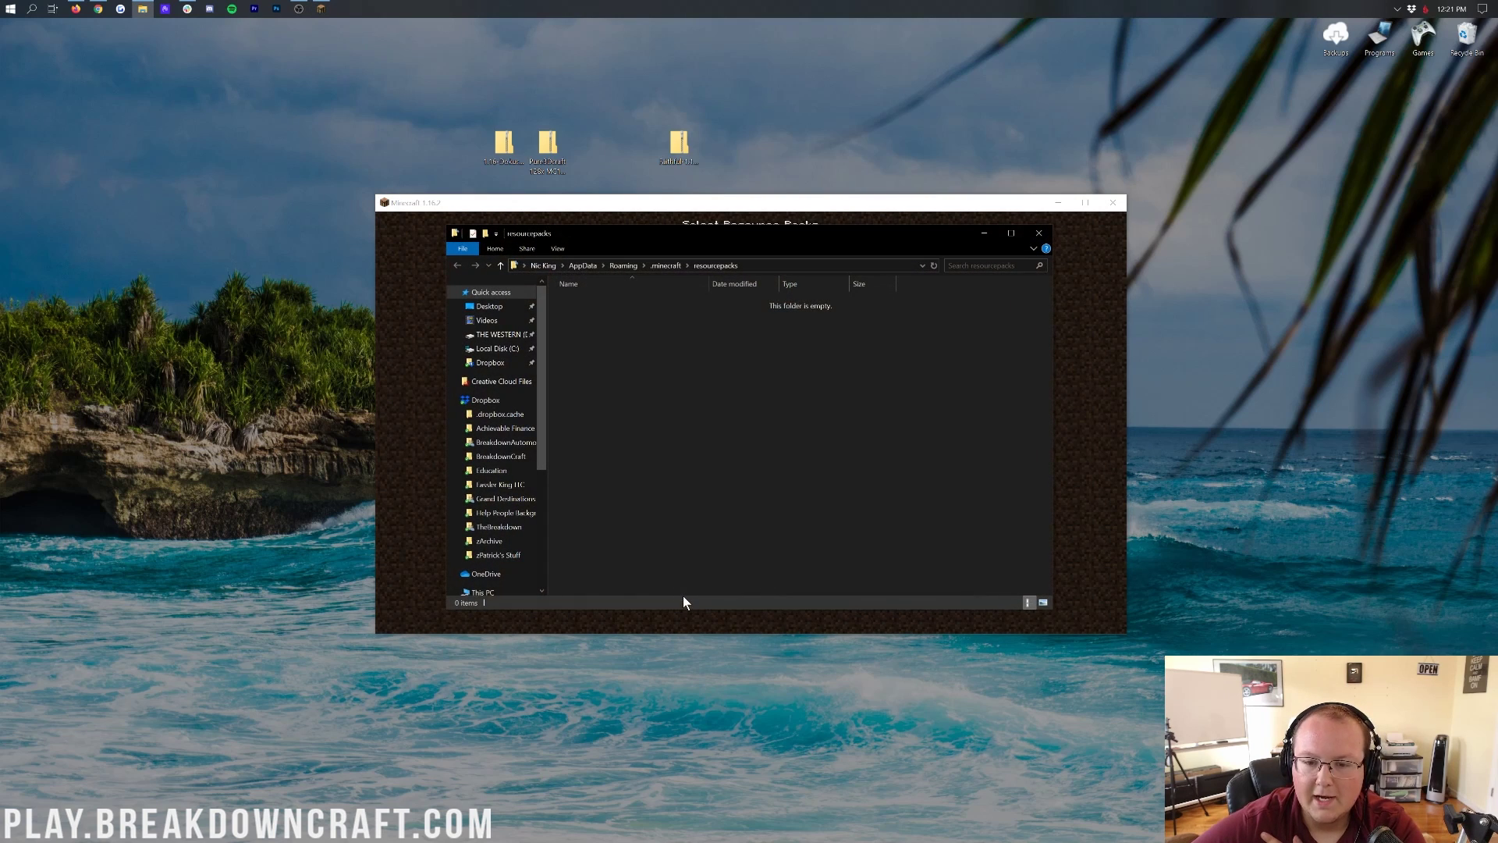
# - Minimize Minecraft and copy the four resource pack zips from the desktop into the resourcepacks folder
pyautogui.click(1057, 203)
pyautogui.moveTo(417, 121); pyautogui.dragTo(702, 164)
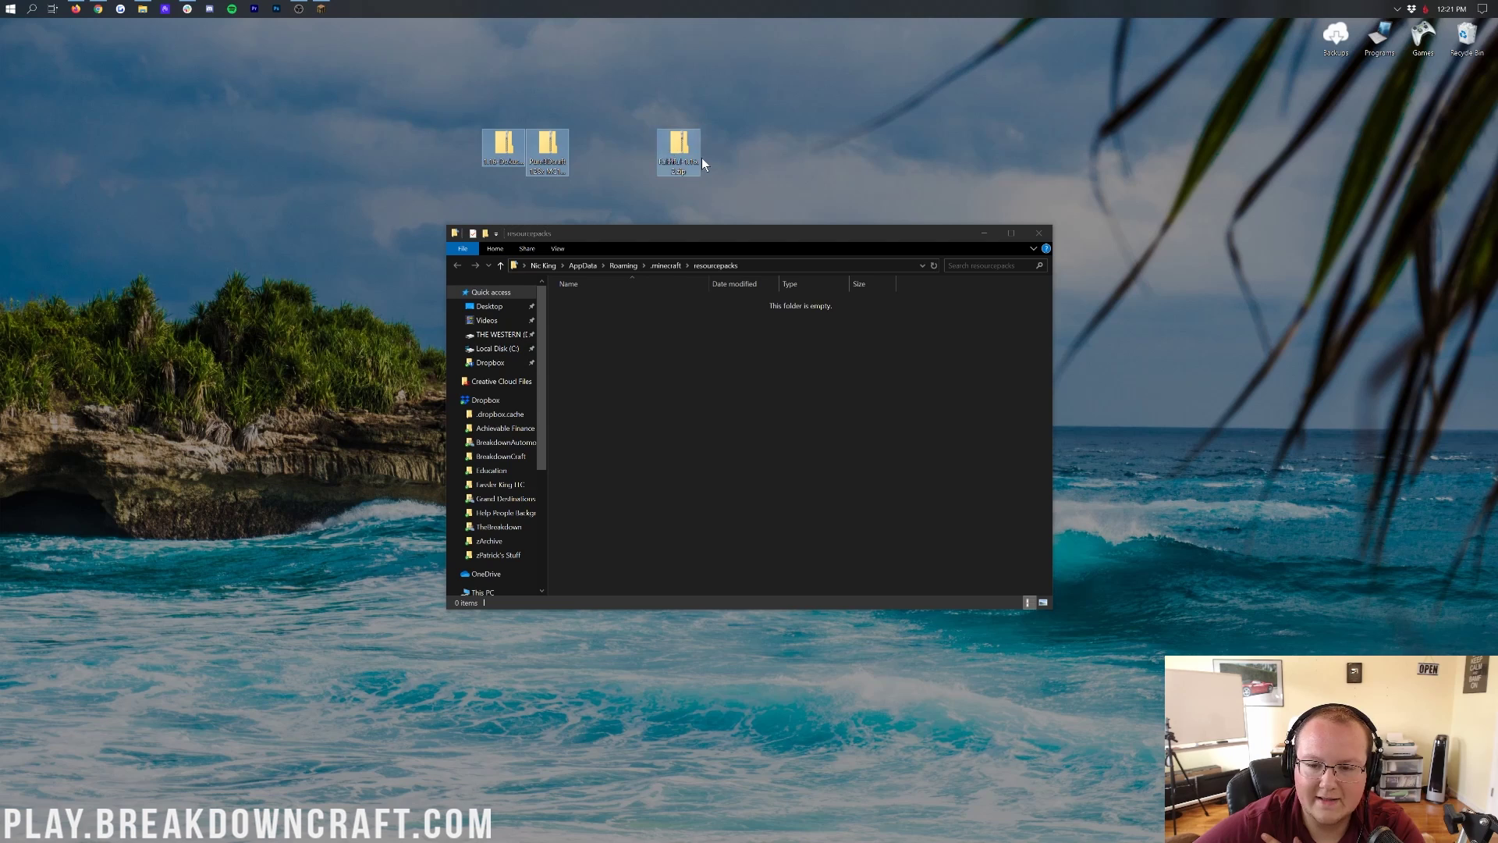
pyautogui.click(629, 171)
pyautogui.moveTo(593, 236)
pyautogui.mouseDown()
pyautogui.moveTo(595, 303)
pyautogui.moveTo(616, 281)
pyautogui.moveTo(610, 225)
pyautogui.mouseUp()
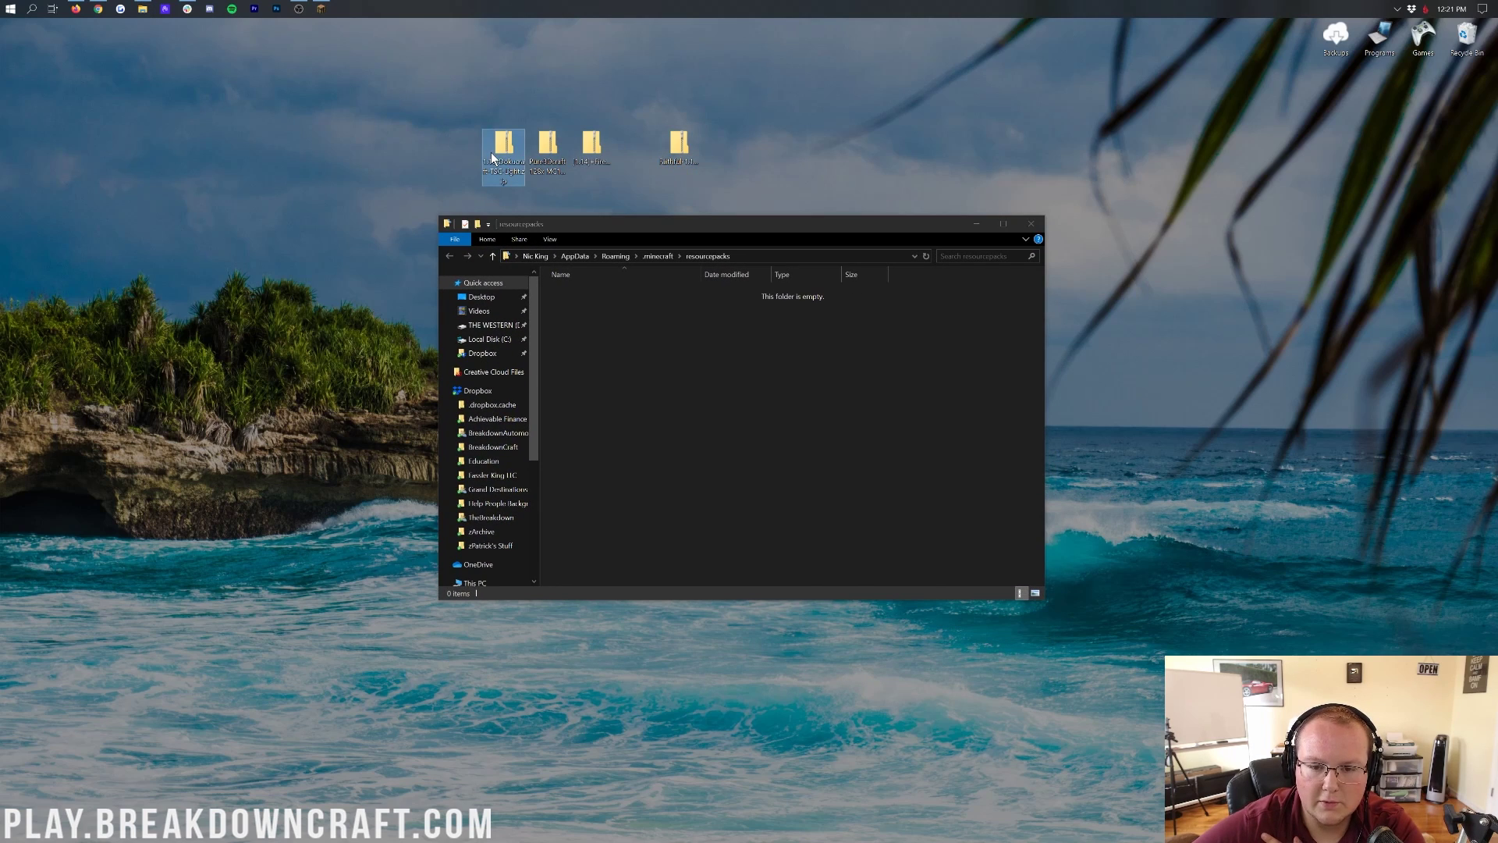
pyautogui.click(548, 149)
pyautogui.click(592, 153)
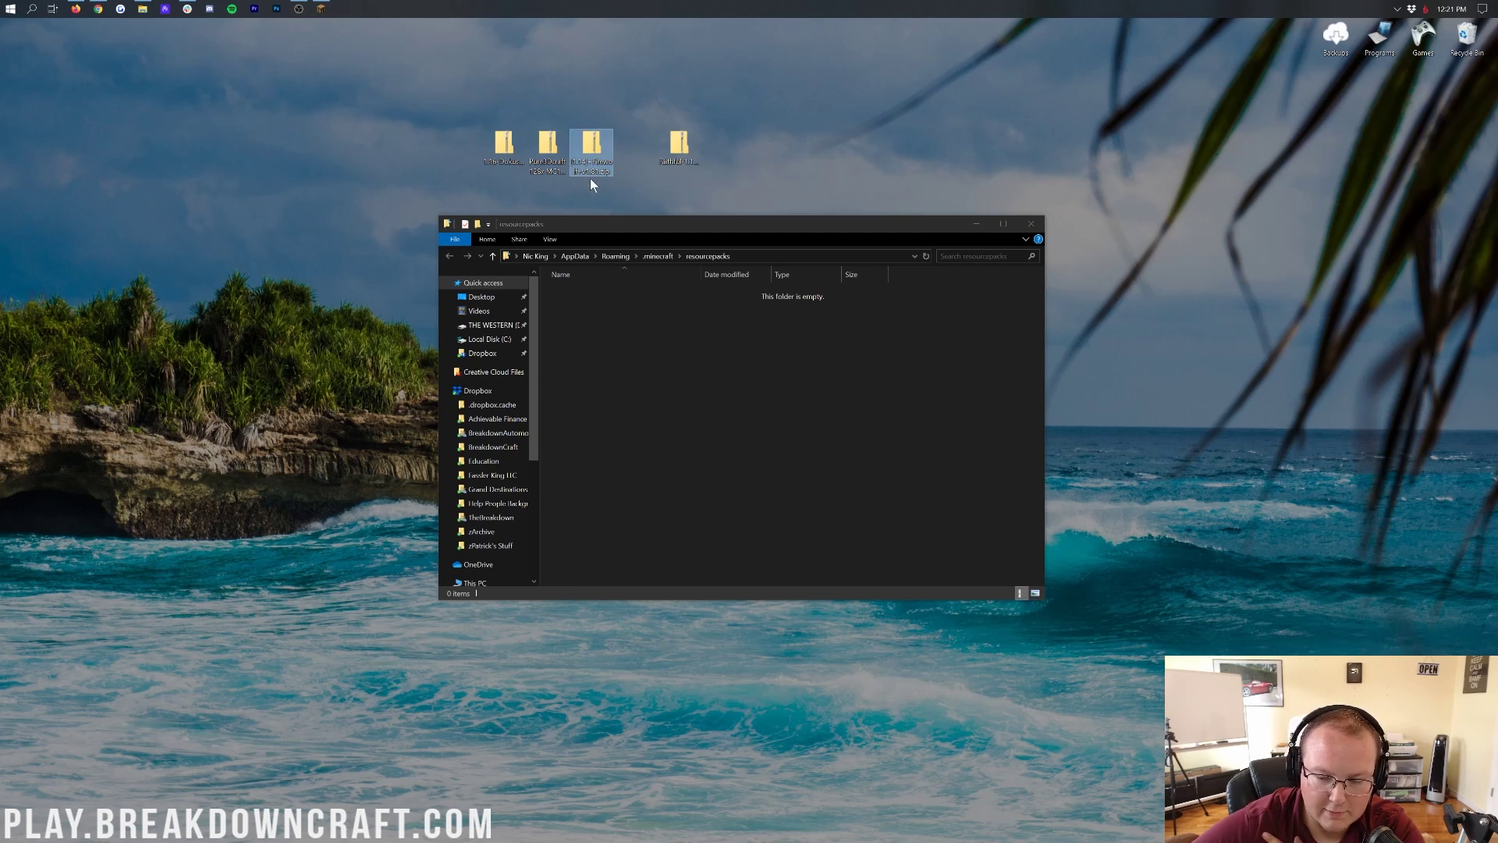
pyautogui.click(680, 148)
pyautogui.moveTo(835, 94); pyautogui.dragTo(822, 372)
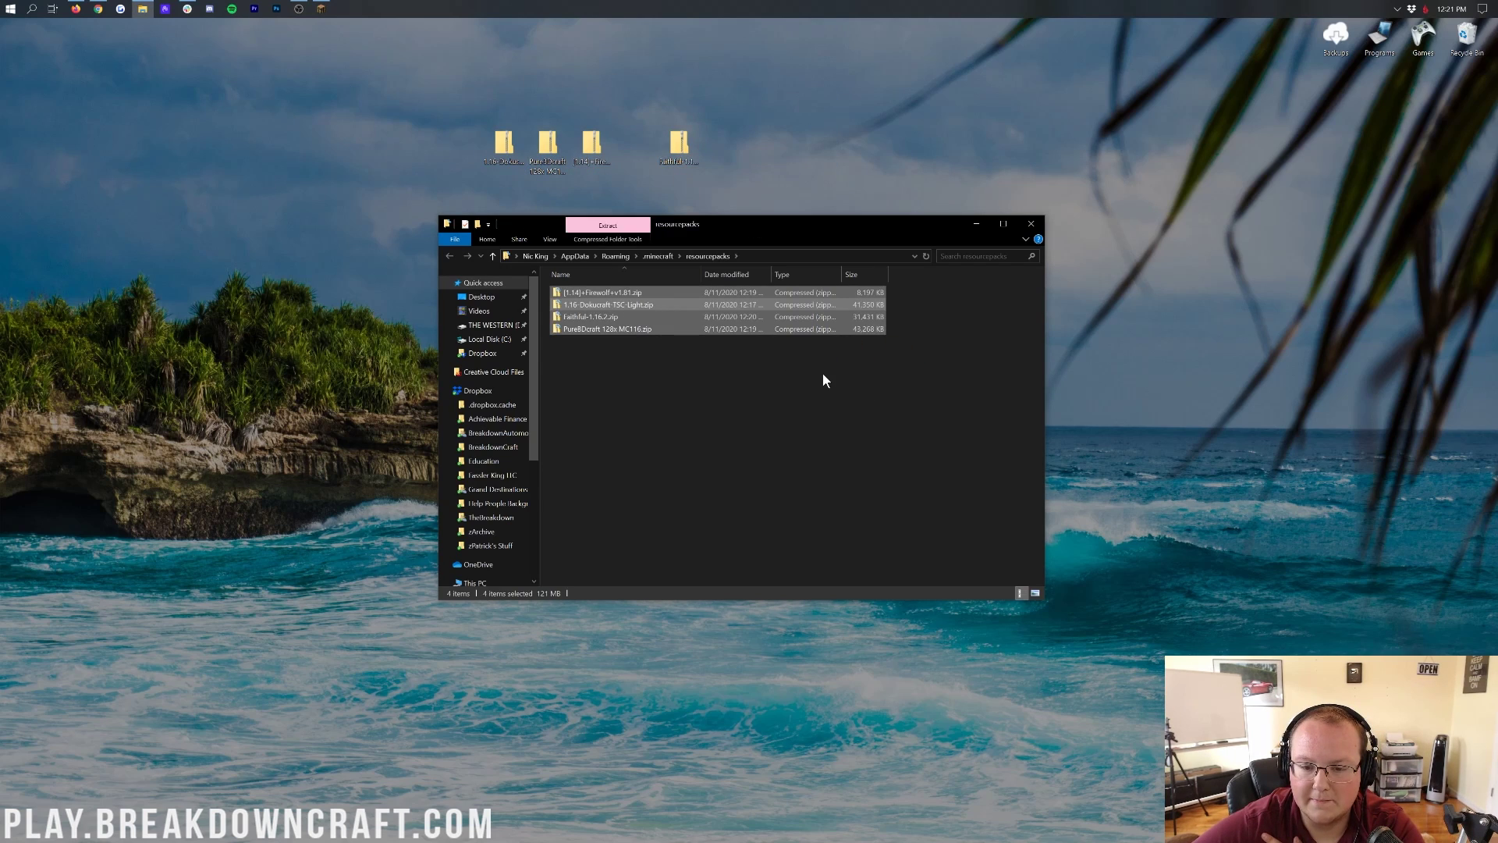
# - Check Minecraft's available resource packs, minimize the game and extract the Faithful zip to a folder on the desktop
pyautogui.click(320, 9)
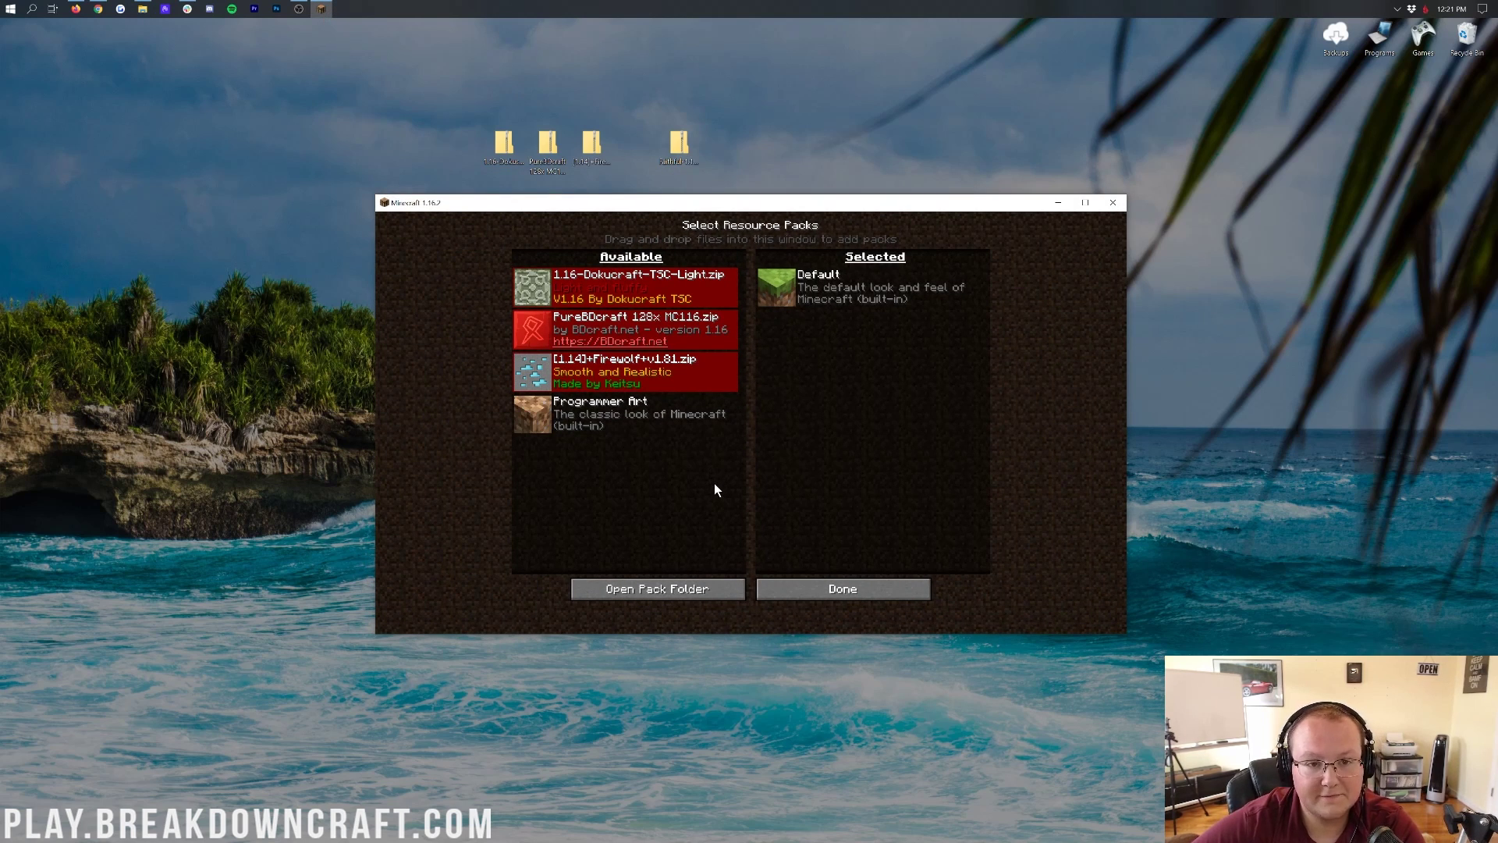
pyautogui.click(1065, 200)
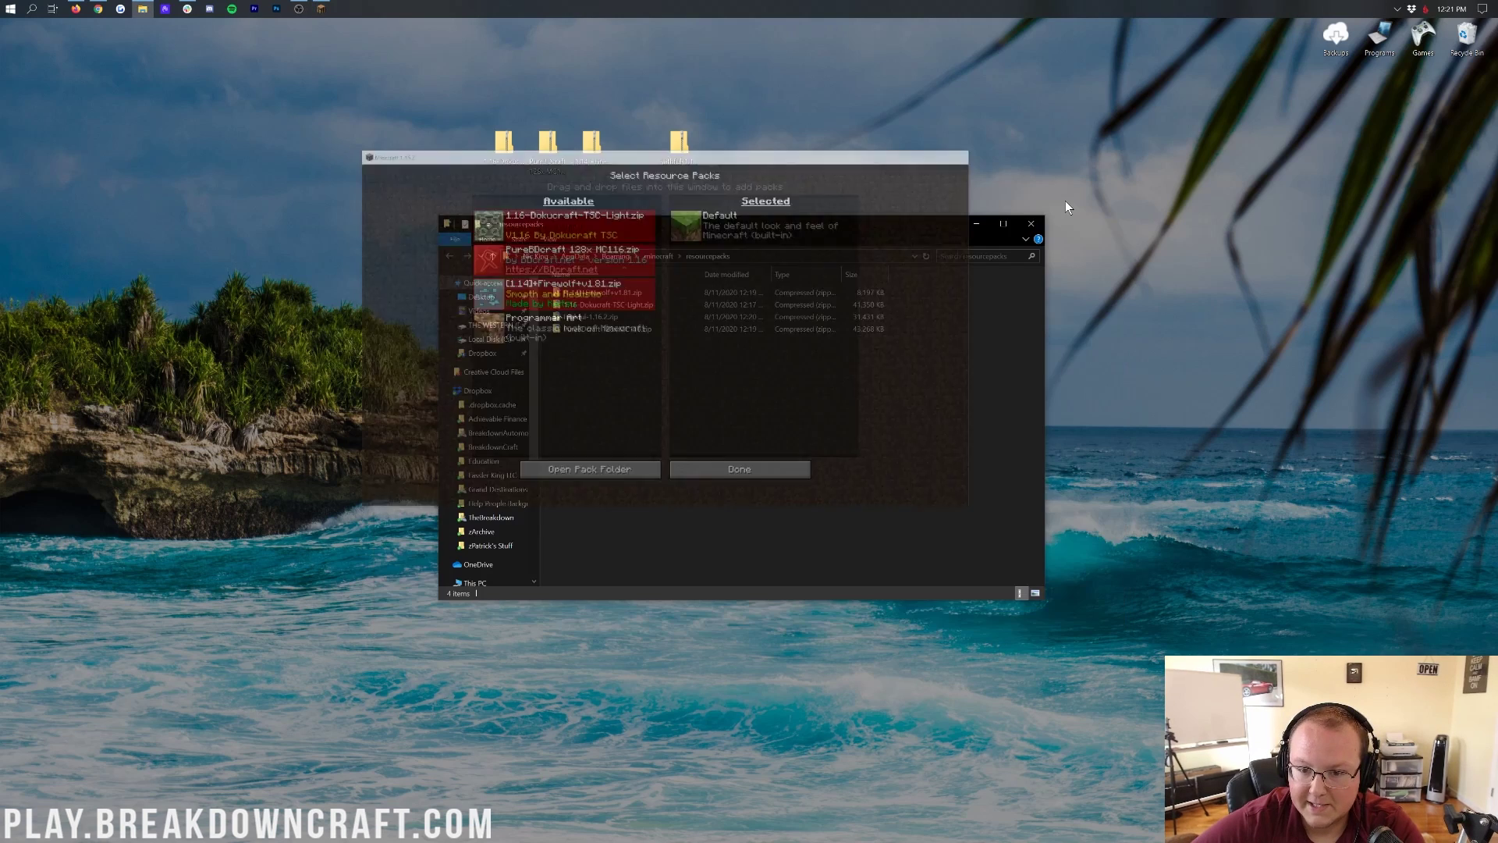
pyautogui.click(681, 158)
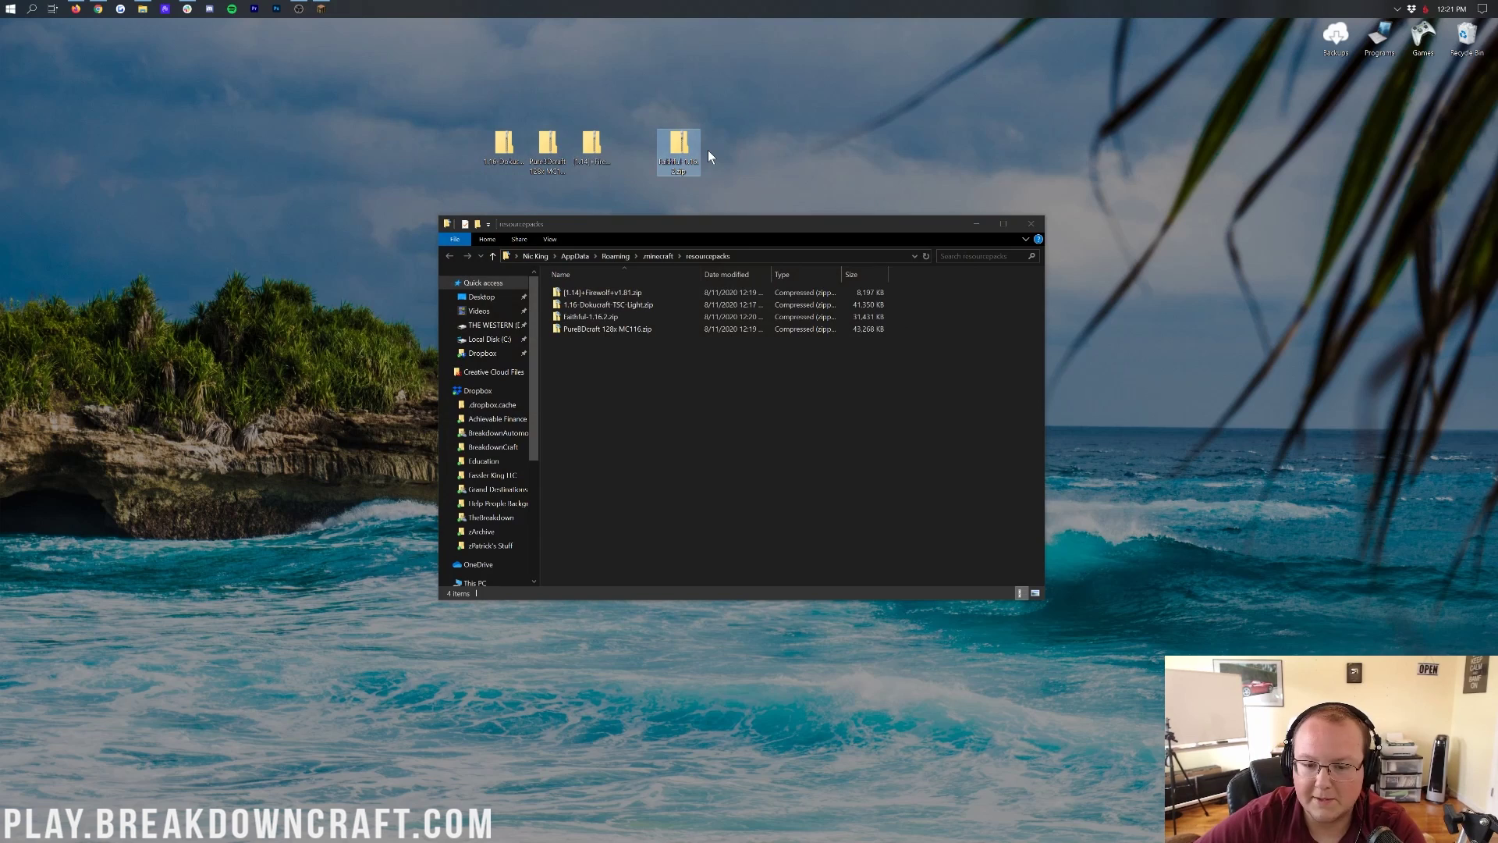
pyautogui.rightClick(679, 154)
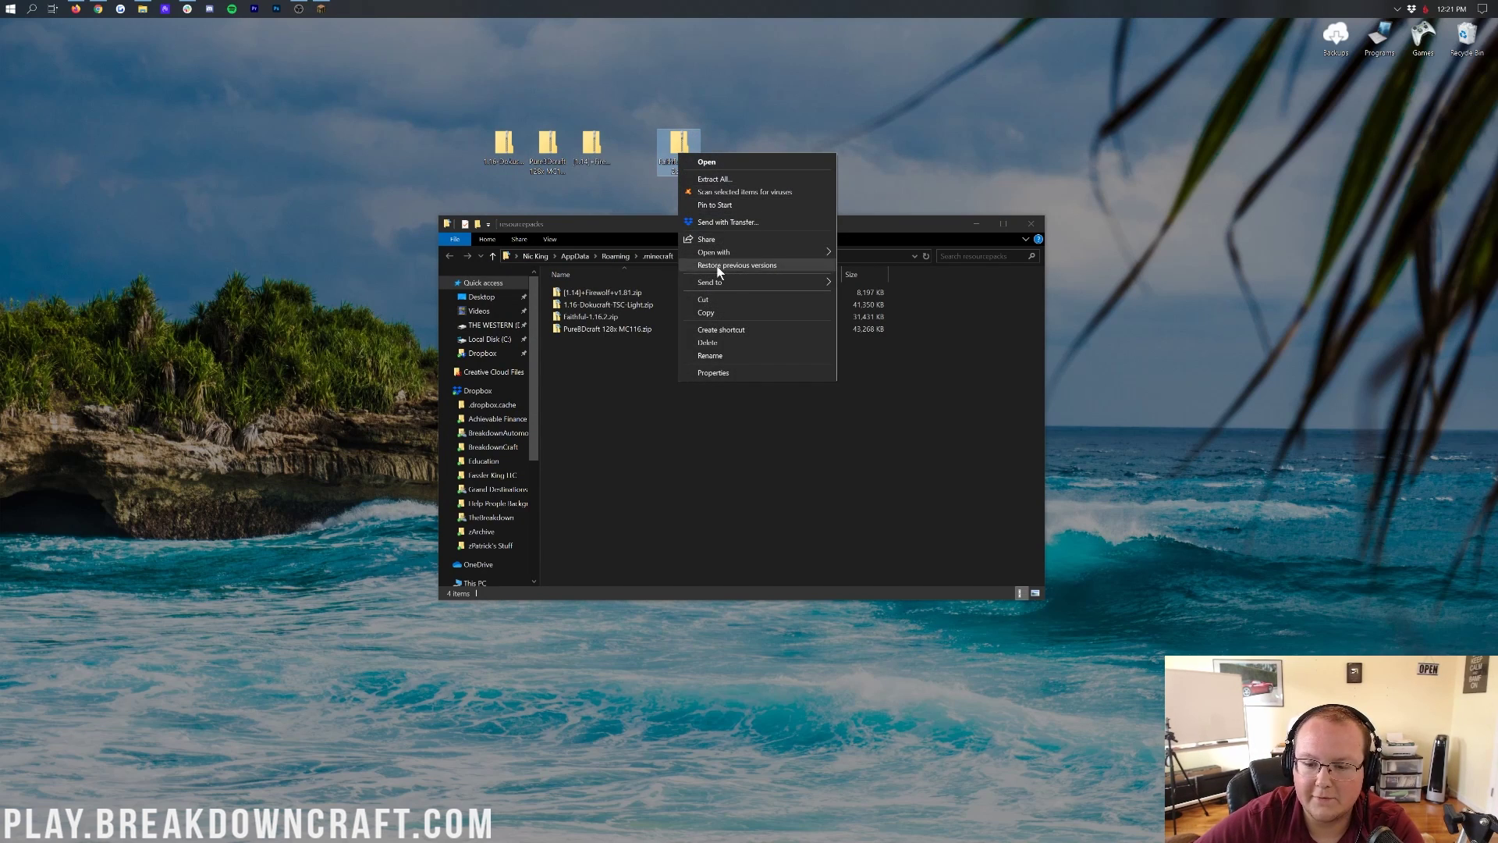
pyautogui.click(735, 182)
pyautogui.click(850, 557)
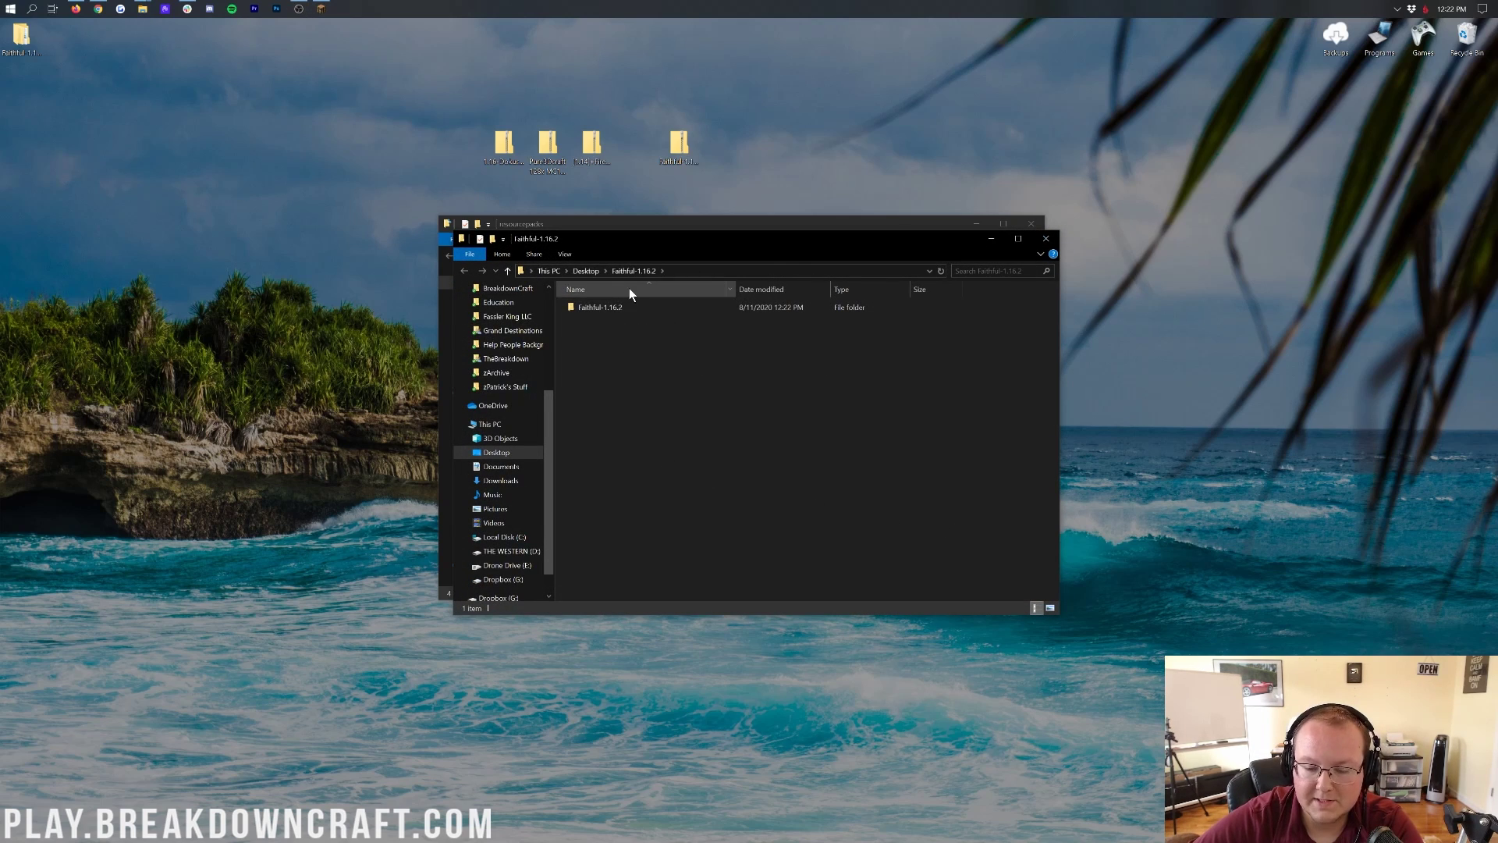
# - Look inside the nested Faithful-1.16.2 folder for pack.mcmeta and copy that inner folder into resourcepacks
pyautogui.click(620, 307)
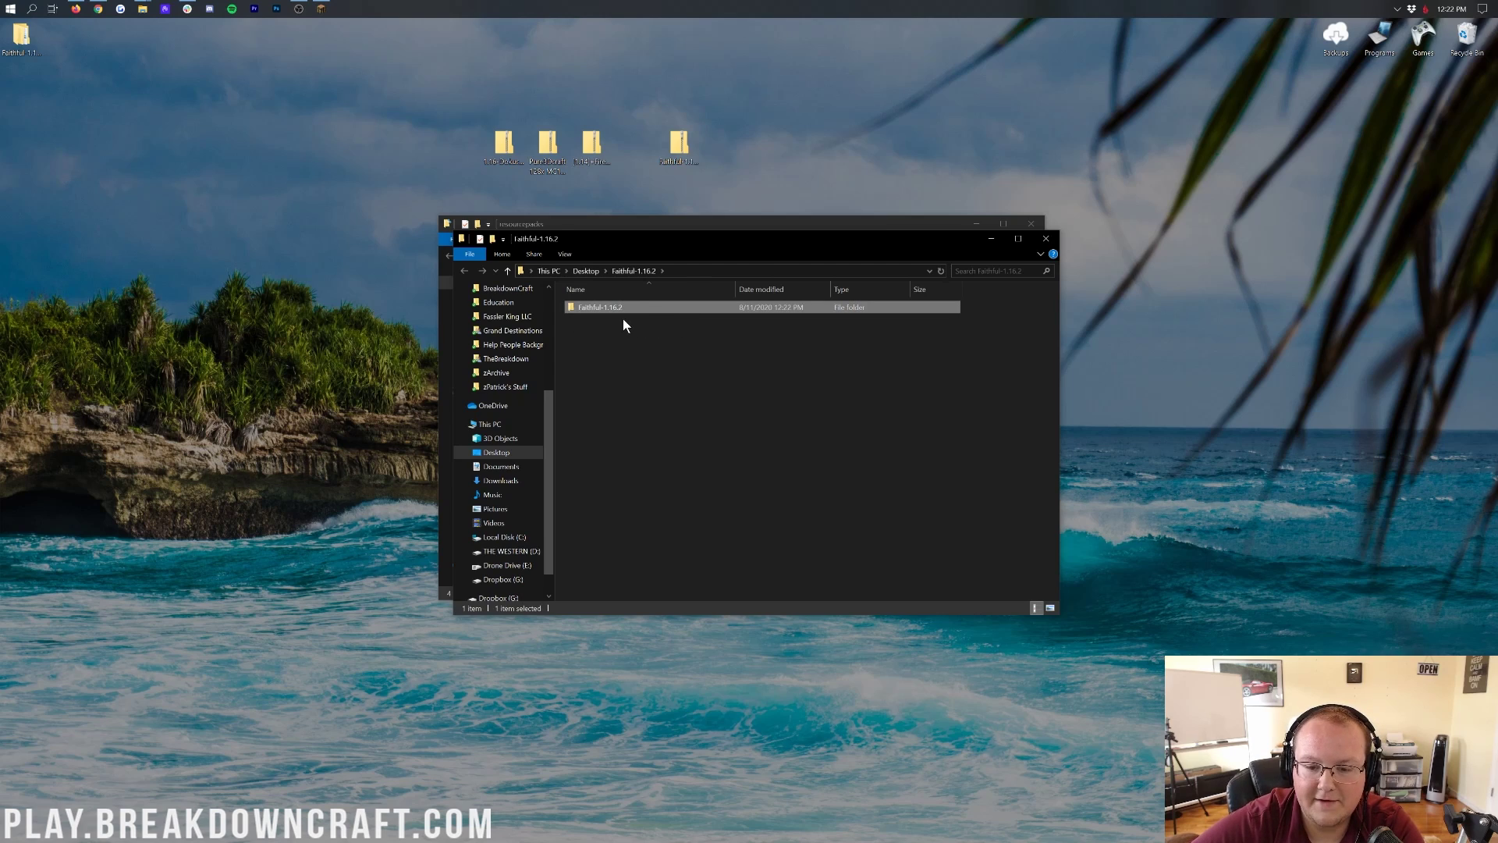
pyautogui.doubleClick(620, 308)
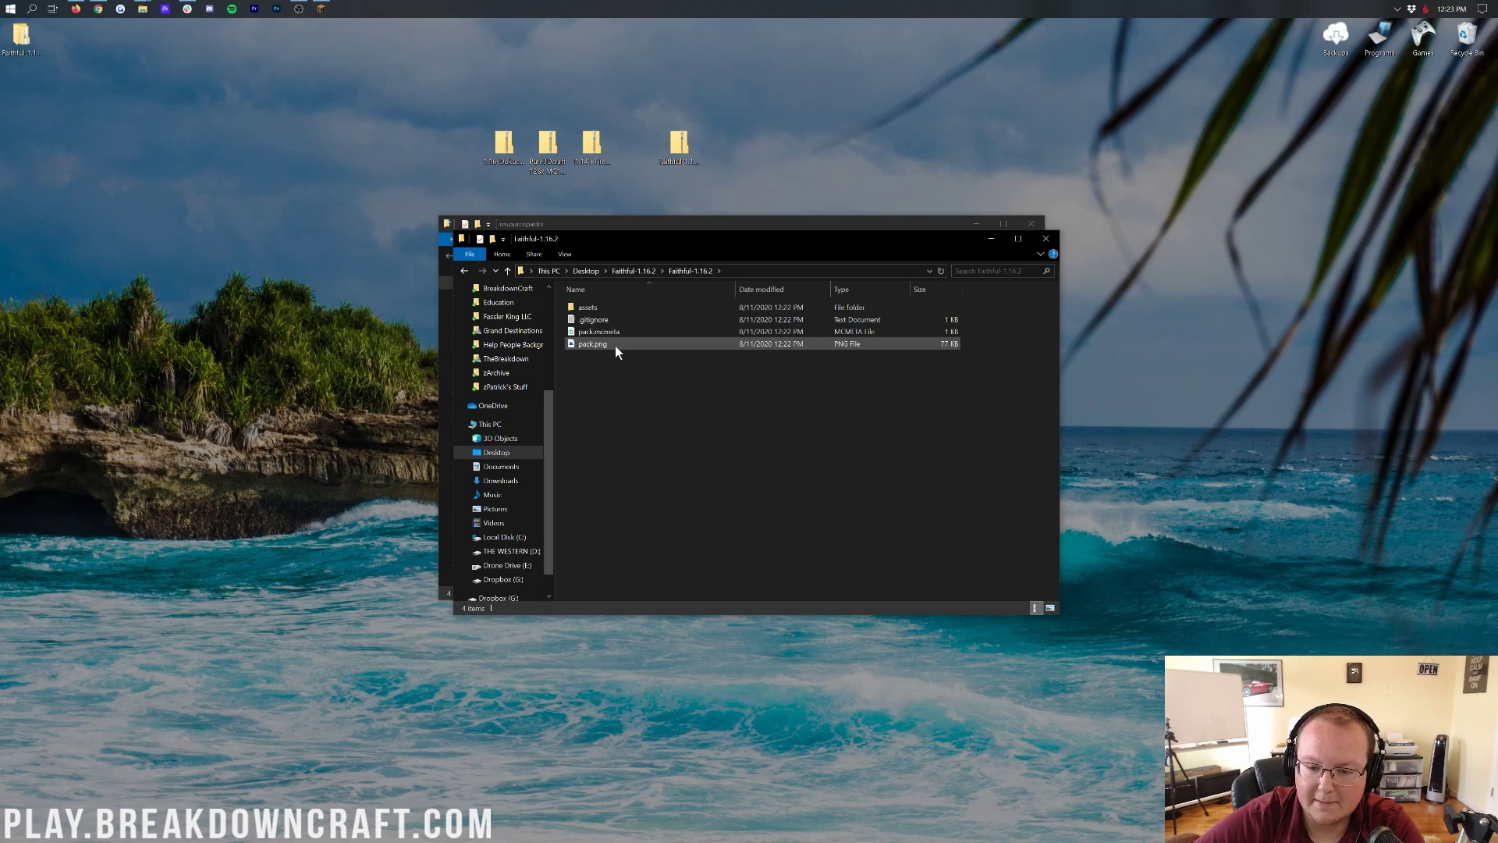
pyautogui.click(615, 345)
pyautogui.click(621, 331)
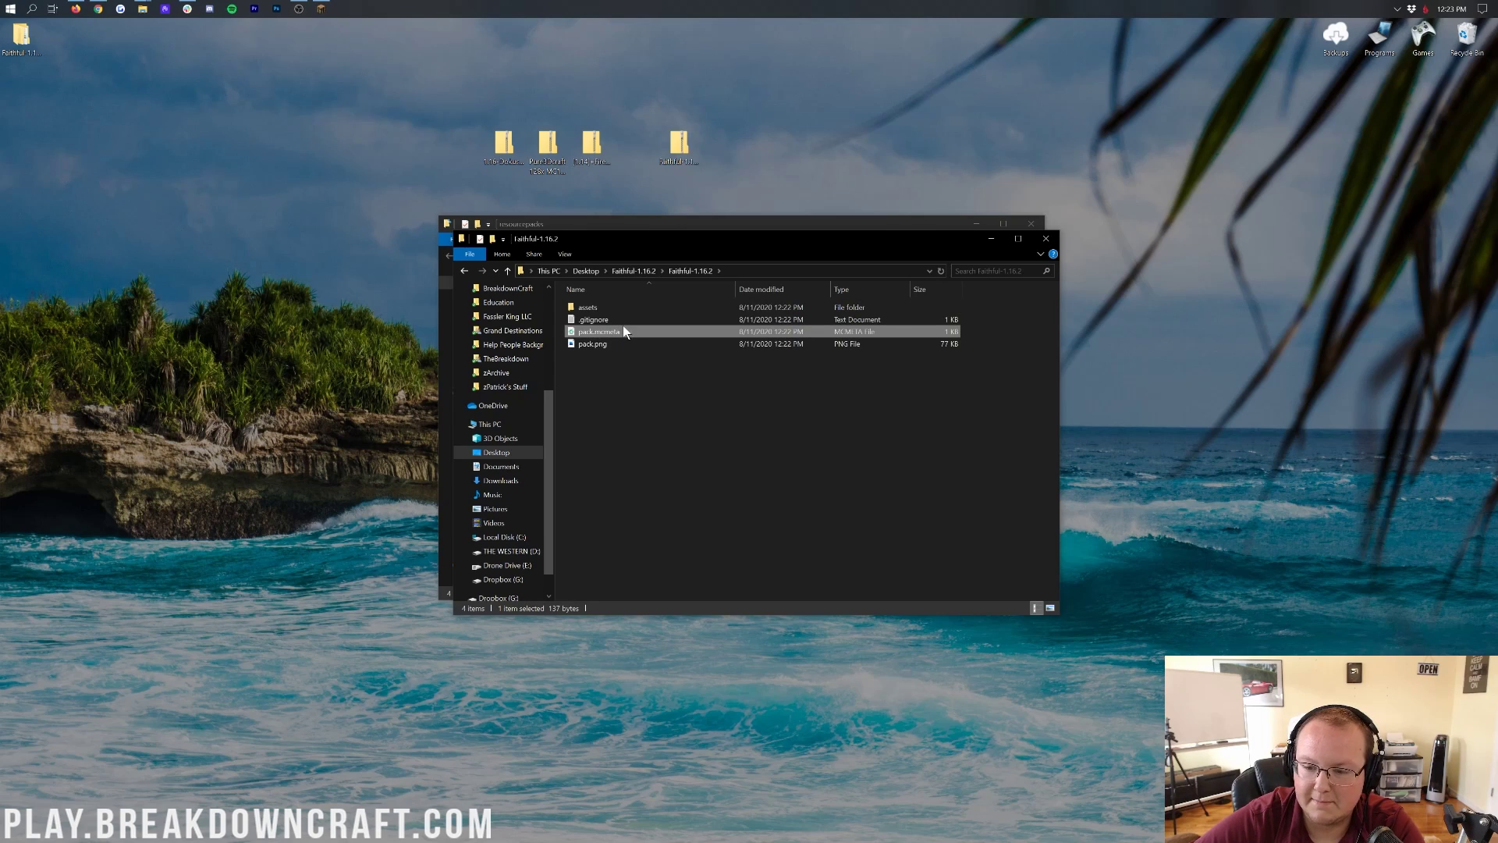
pyautogui.press('BackSpace')
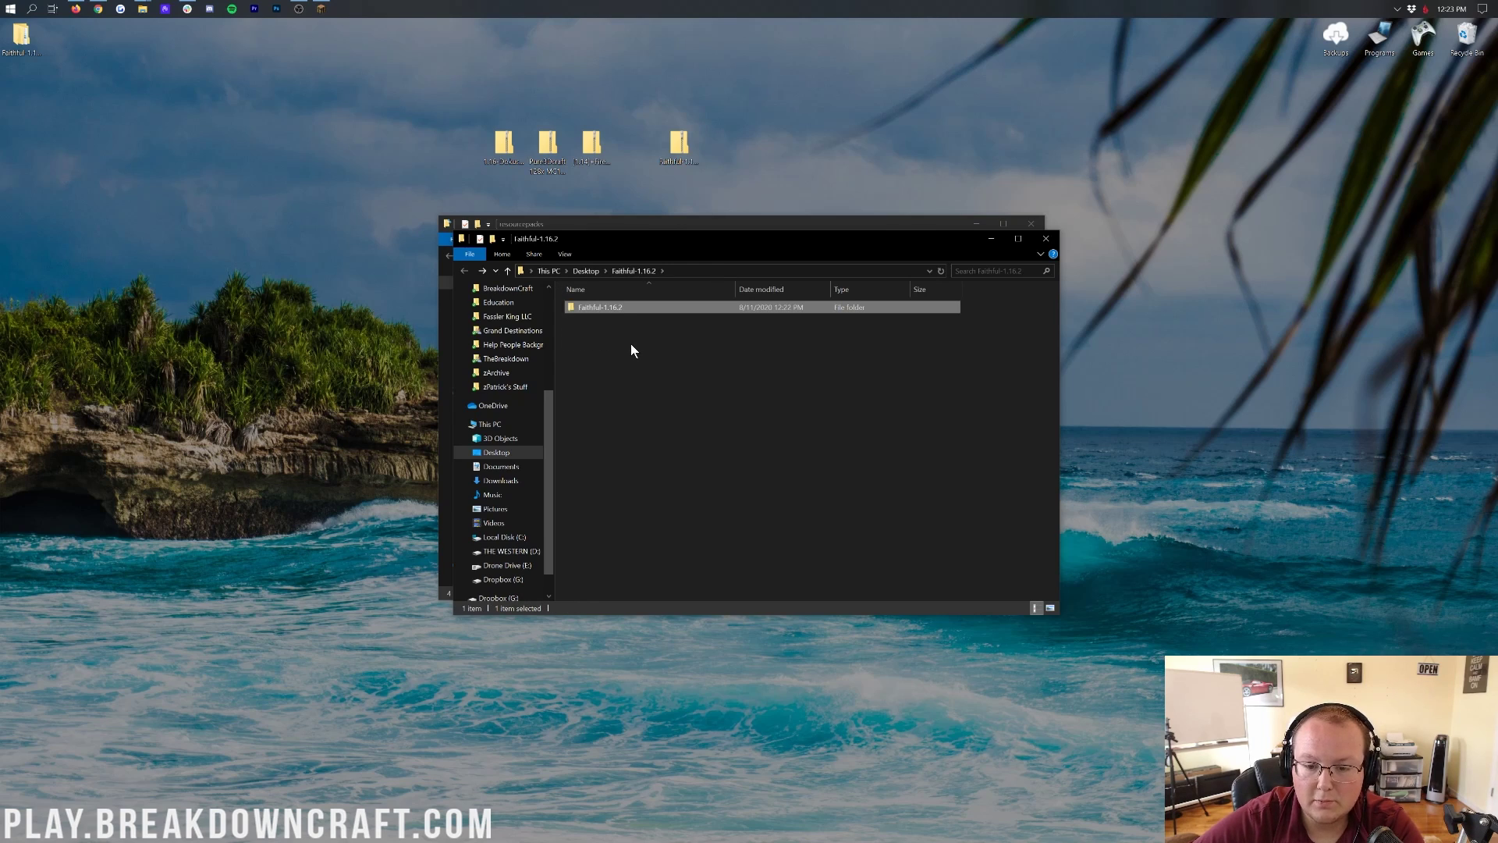
pyautogui.click(625, 321)
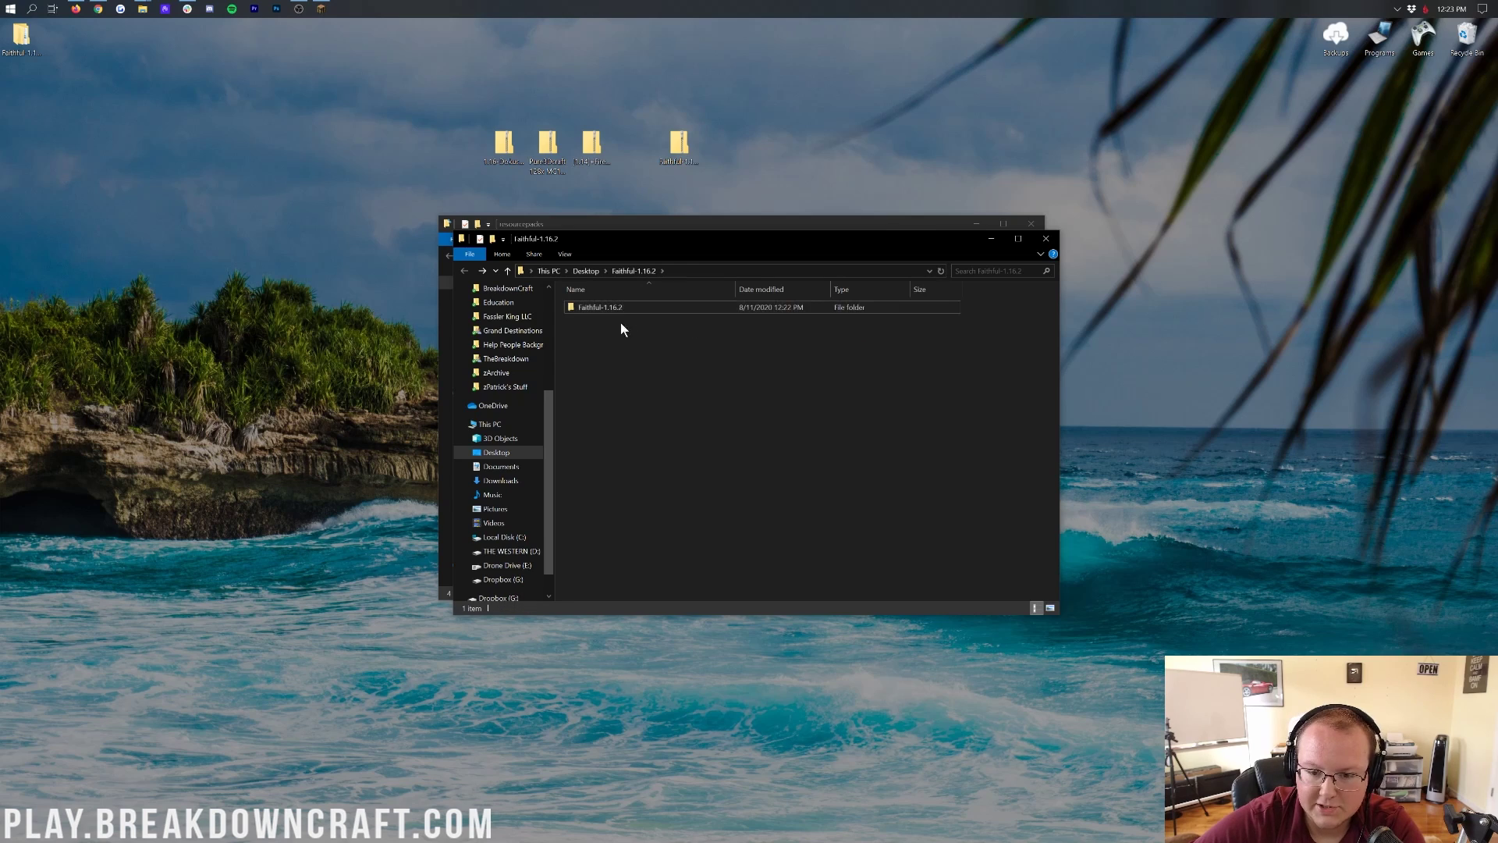
pyautogui.moveTo(653, 239); pyautogui.dragTo(667, 390)
pyautogui.moveTo(635, 456); pyautogui.dragTo(770, 373)
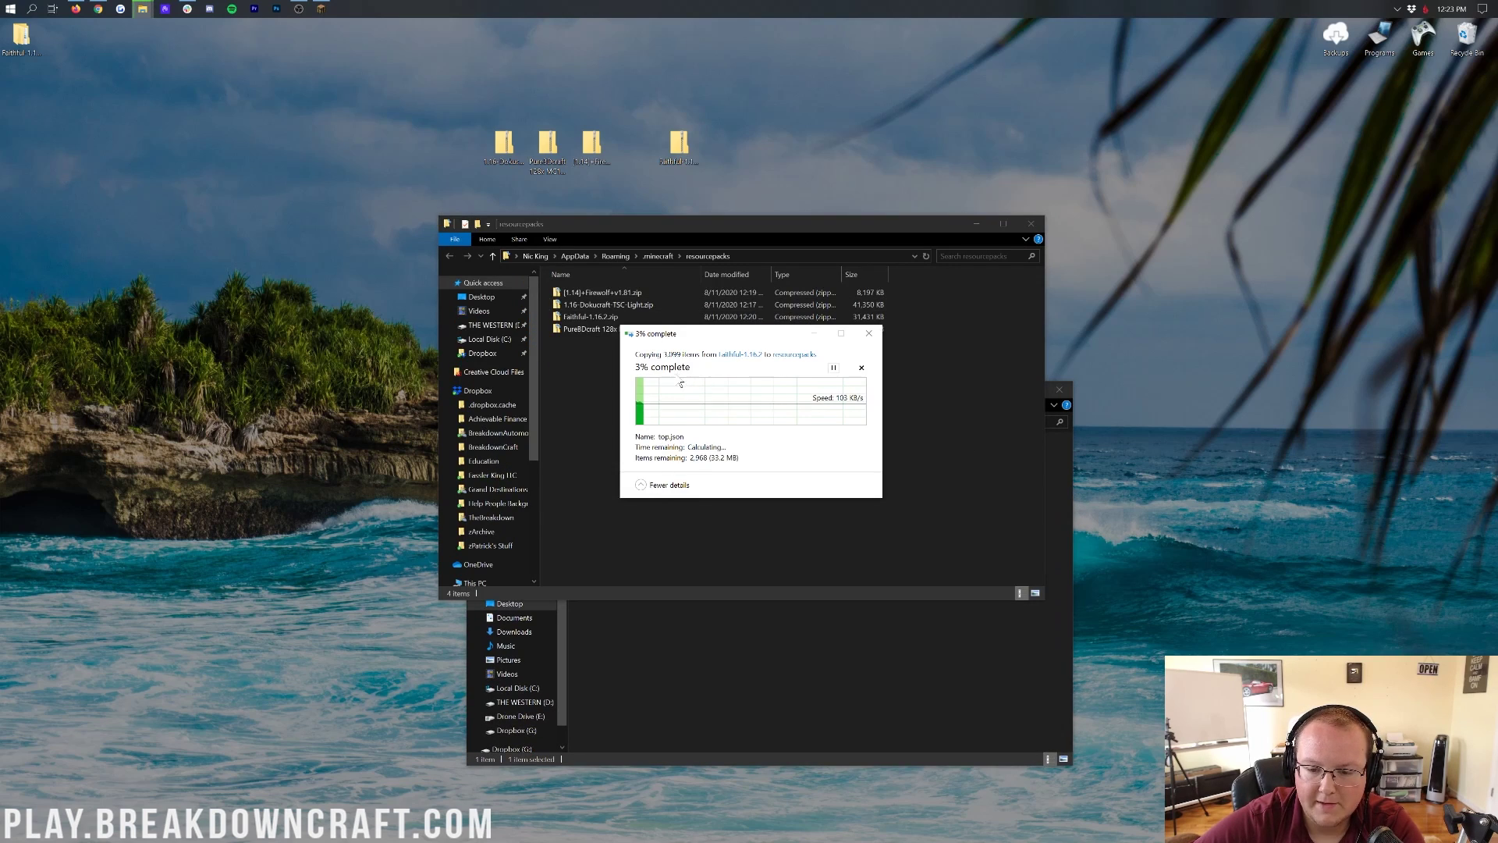
# - Delete Faithful-1.16.2.zip from the resourcepacks folder
pyautogui.click(590, 319)
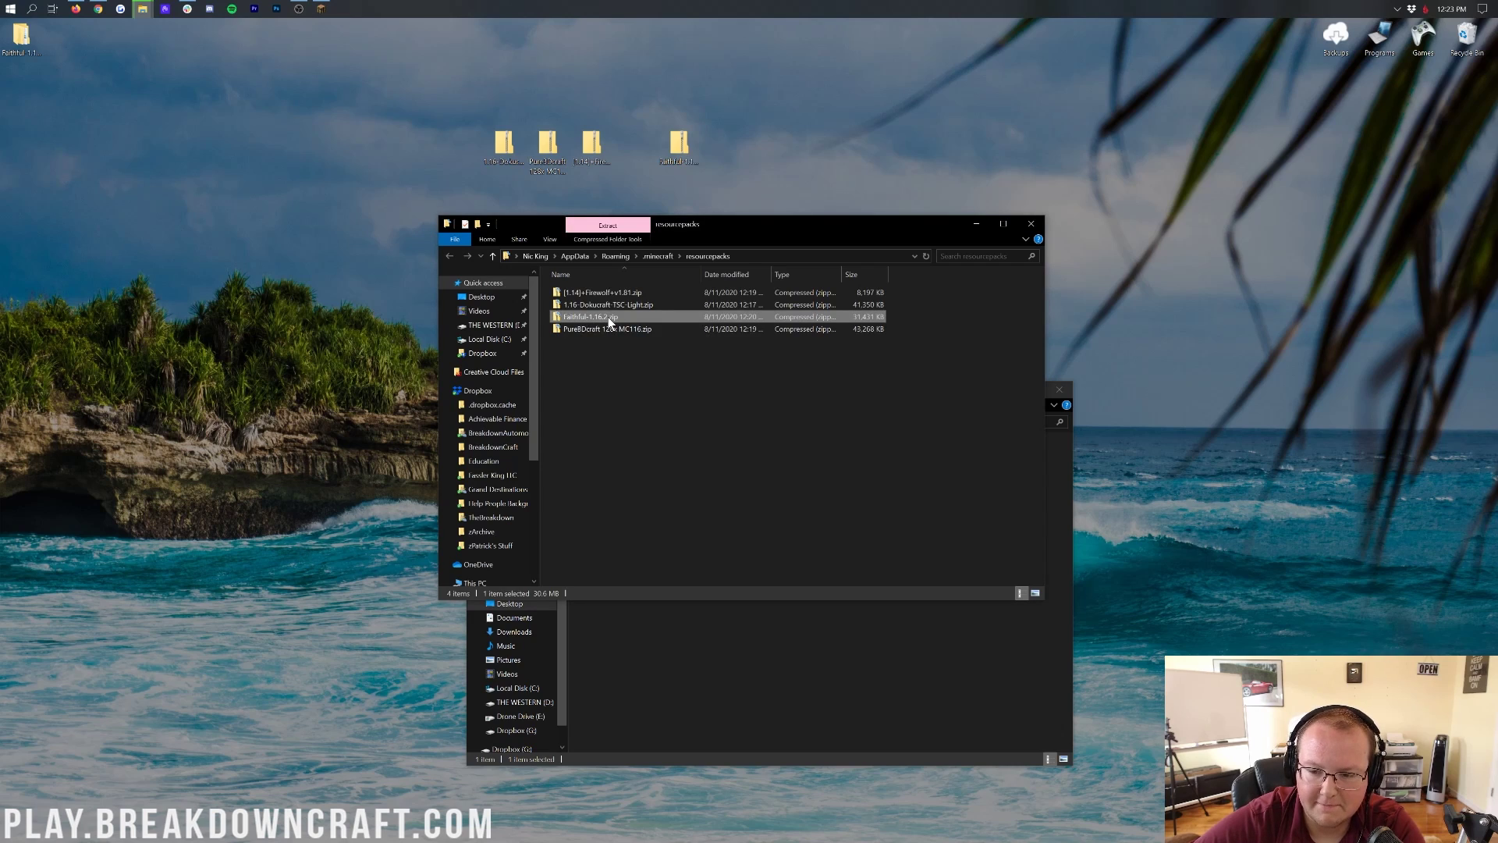
pyautogui.rightClick(607, 317)
pyautogui.click(659, 536)
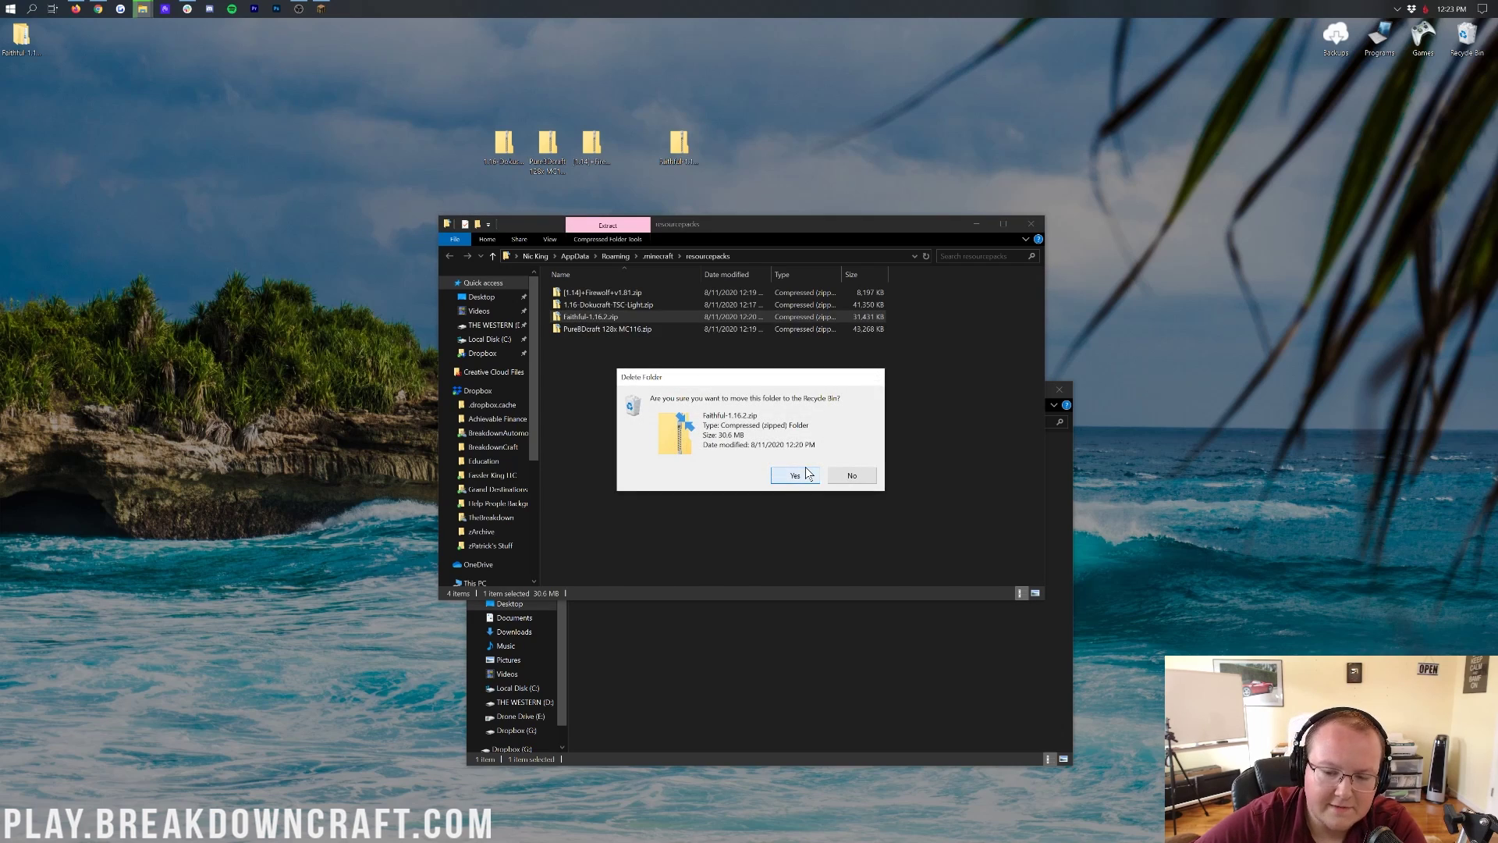
pyautogui.click(804, 469)
pyautogui.click(828, 643)
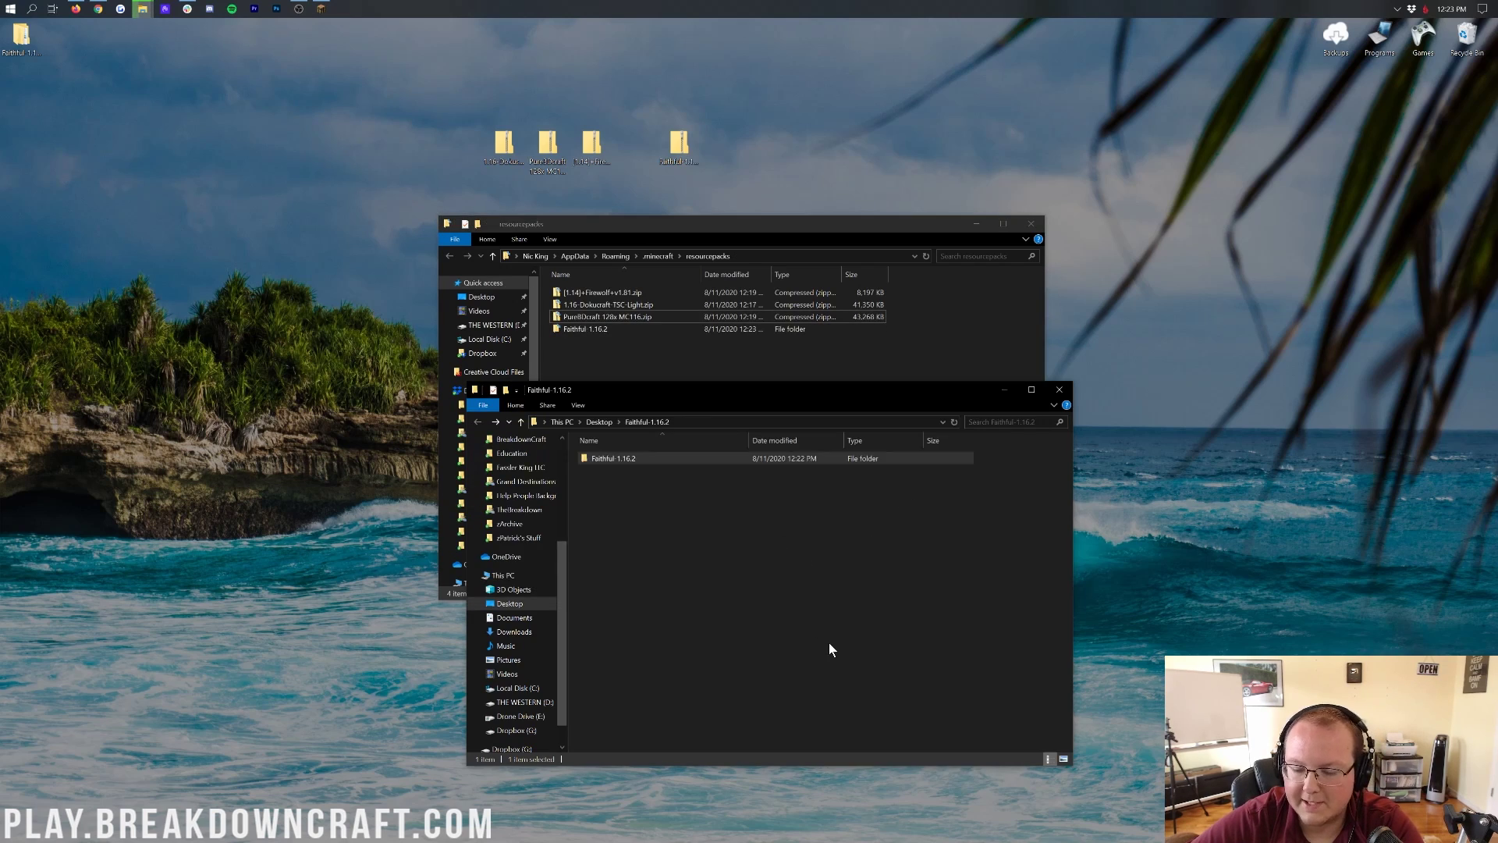
pyautogui.click(730, 351)
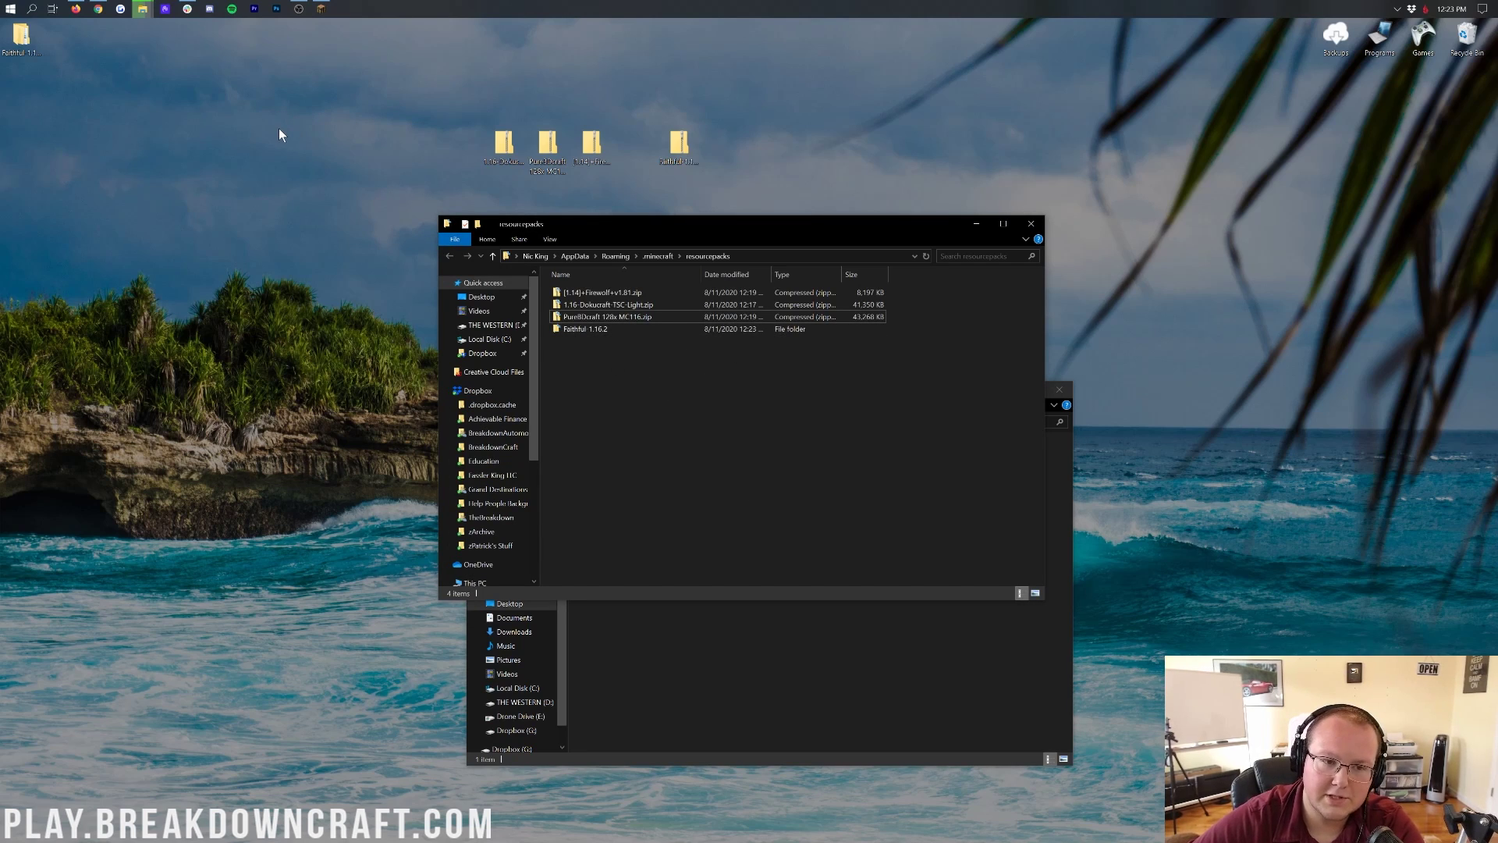
# - Examine the top-level files of the Faithful-1.16.2 folder and the Dokucraft zip in resourcepacks, and close both File Explorer windows
pyautogui.click(607, 329)
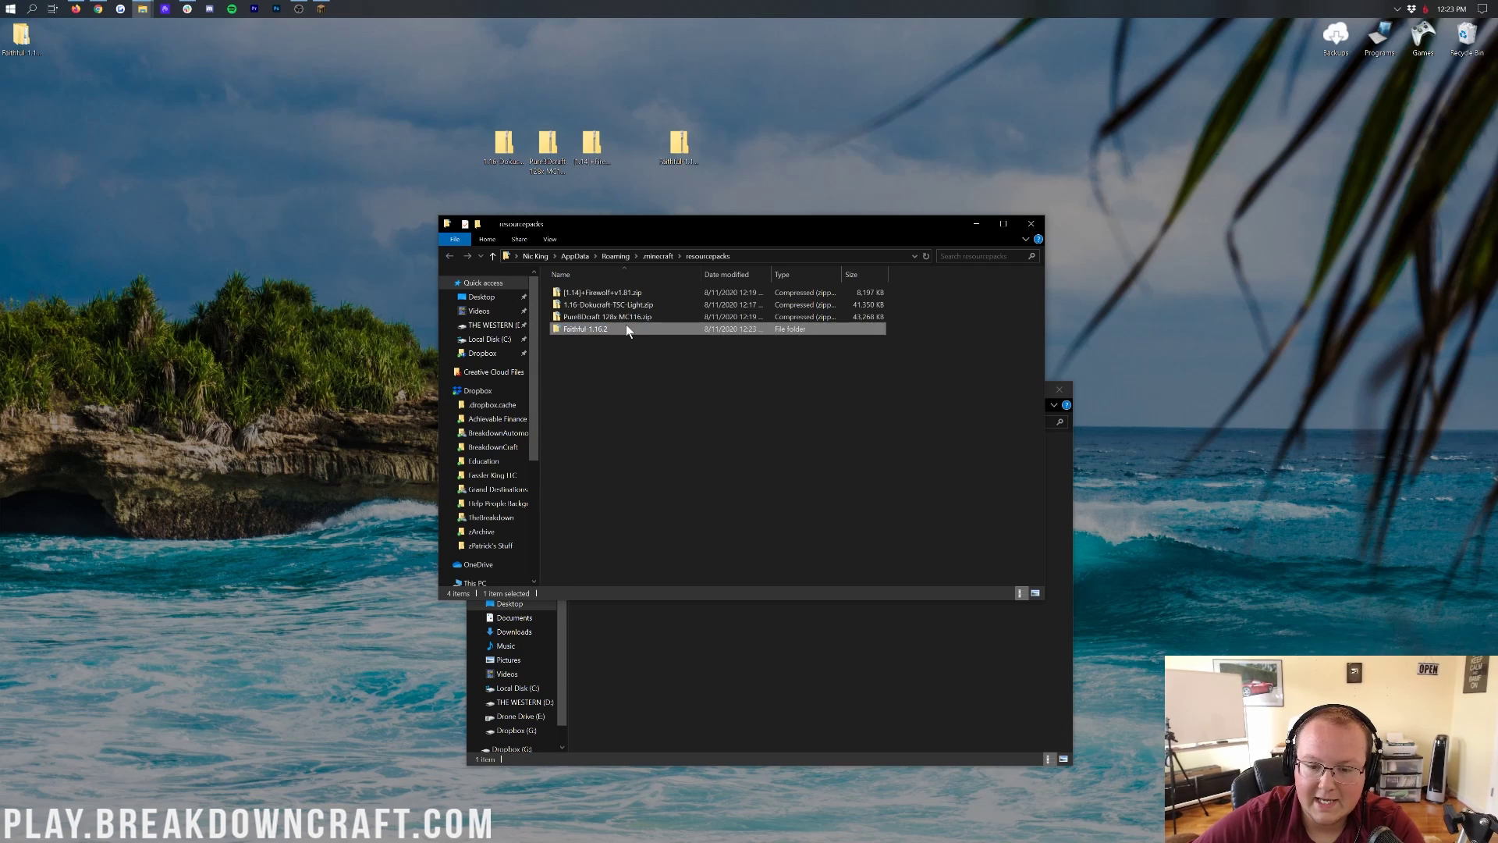
pyautogui.doubleClick(625, 326)
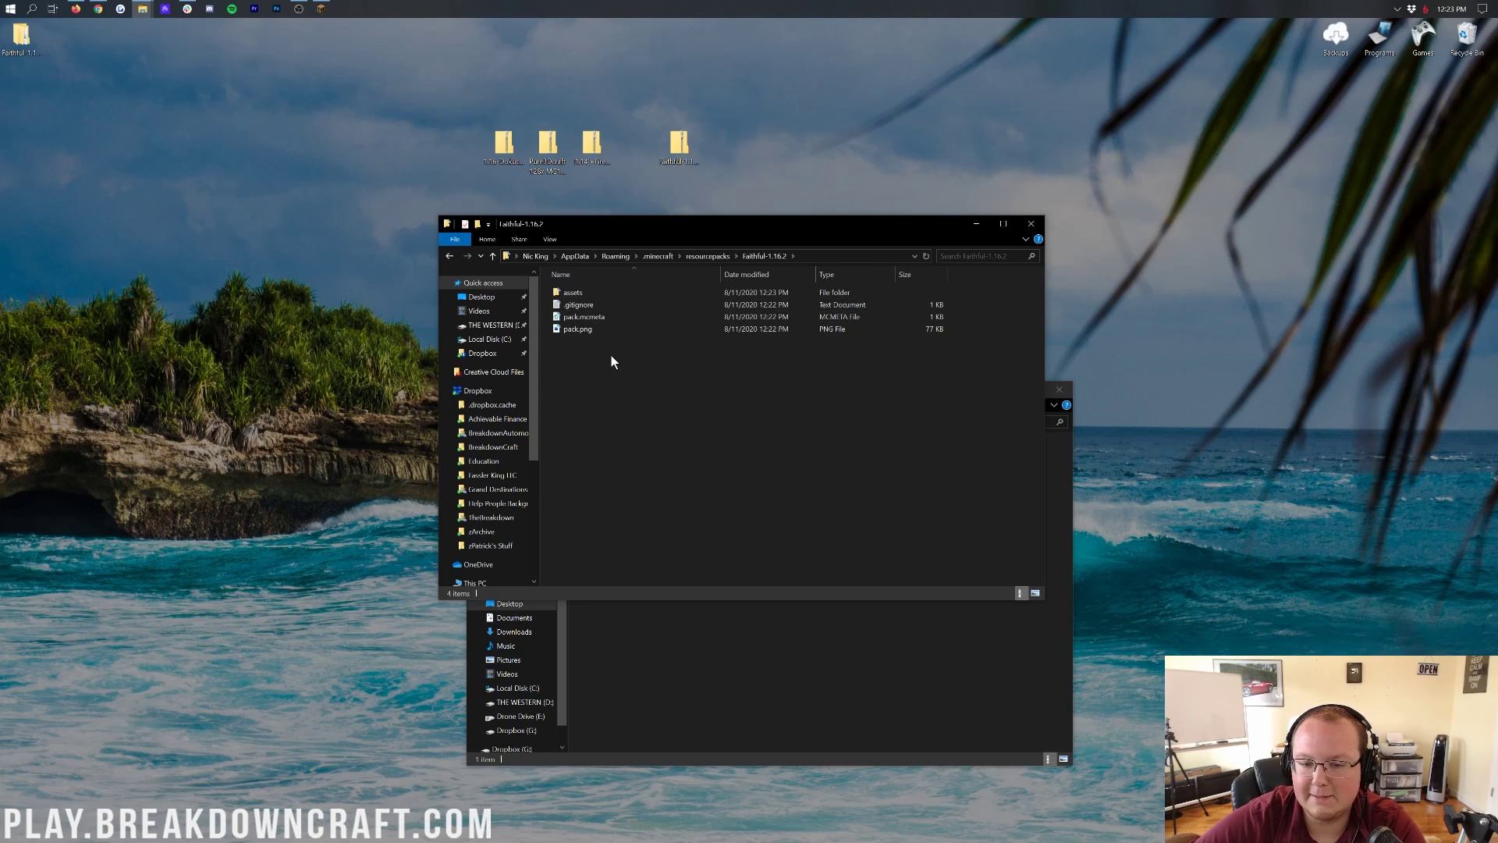
pyautogui.hotkey('alt', 'Left')
pyautogui.click(611, 318)
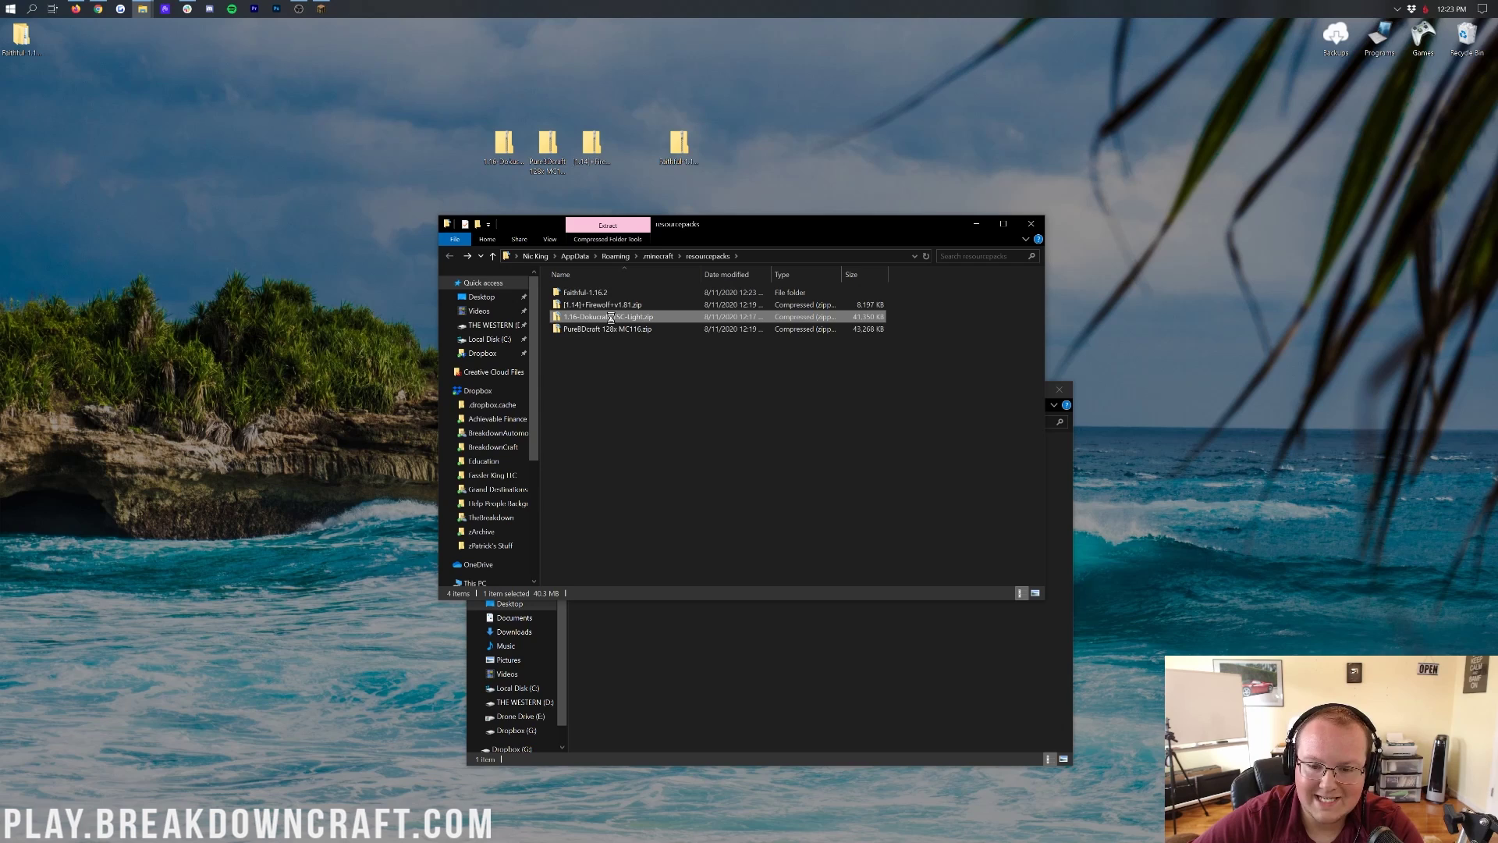
pyautogui.doubleClick(611, 317)
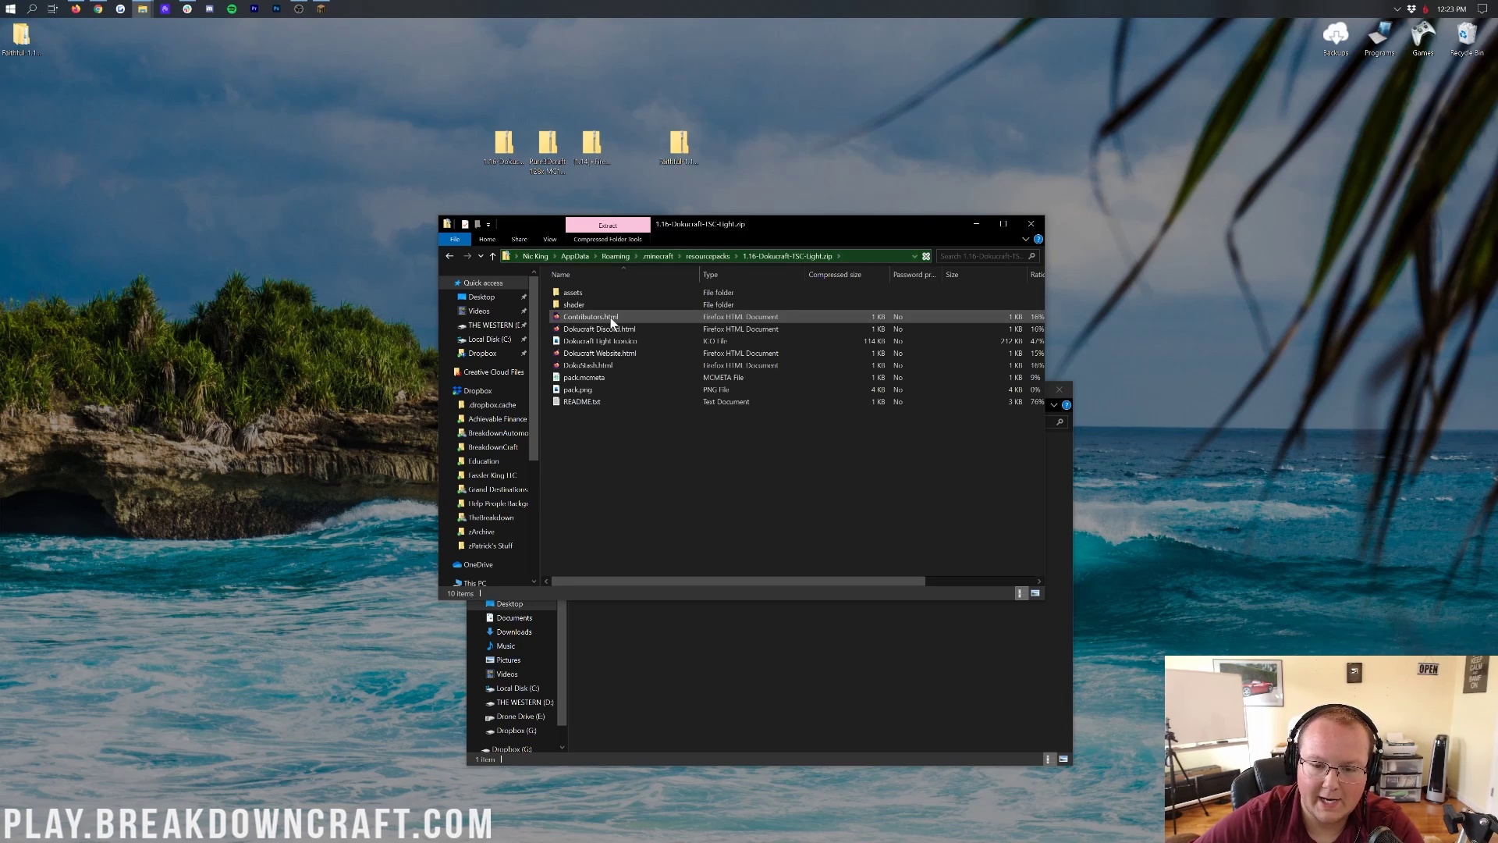
pyautogui.click(600, 379)
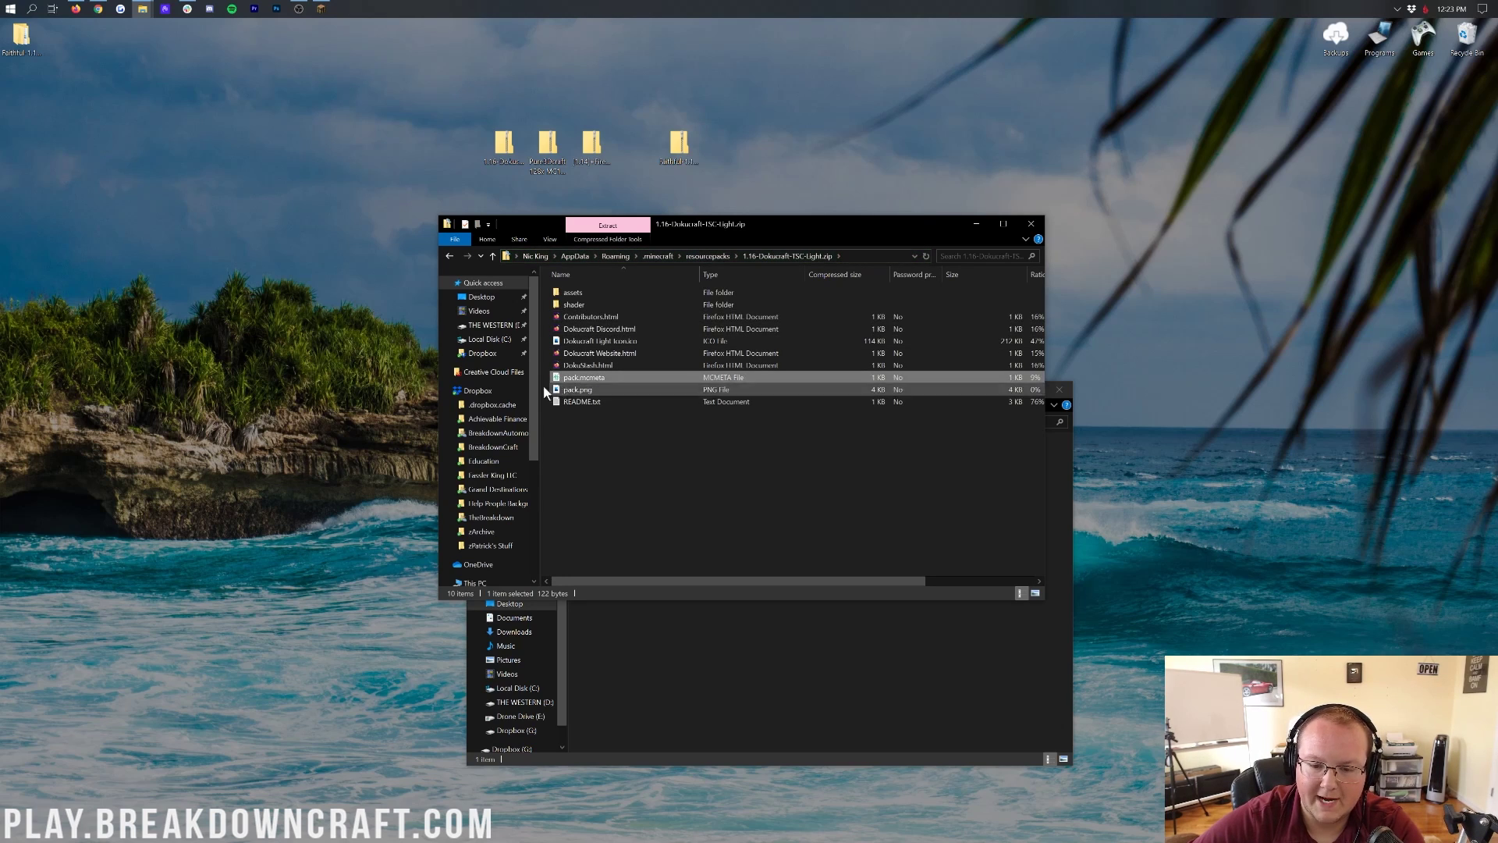
pyautogui.click(1029, 225)
pyautogui.moveTo(706, 388); pyautogui.dragTo(677, 233)
pyautogui.click(1032, 235)
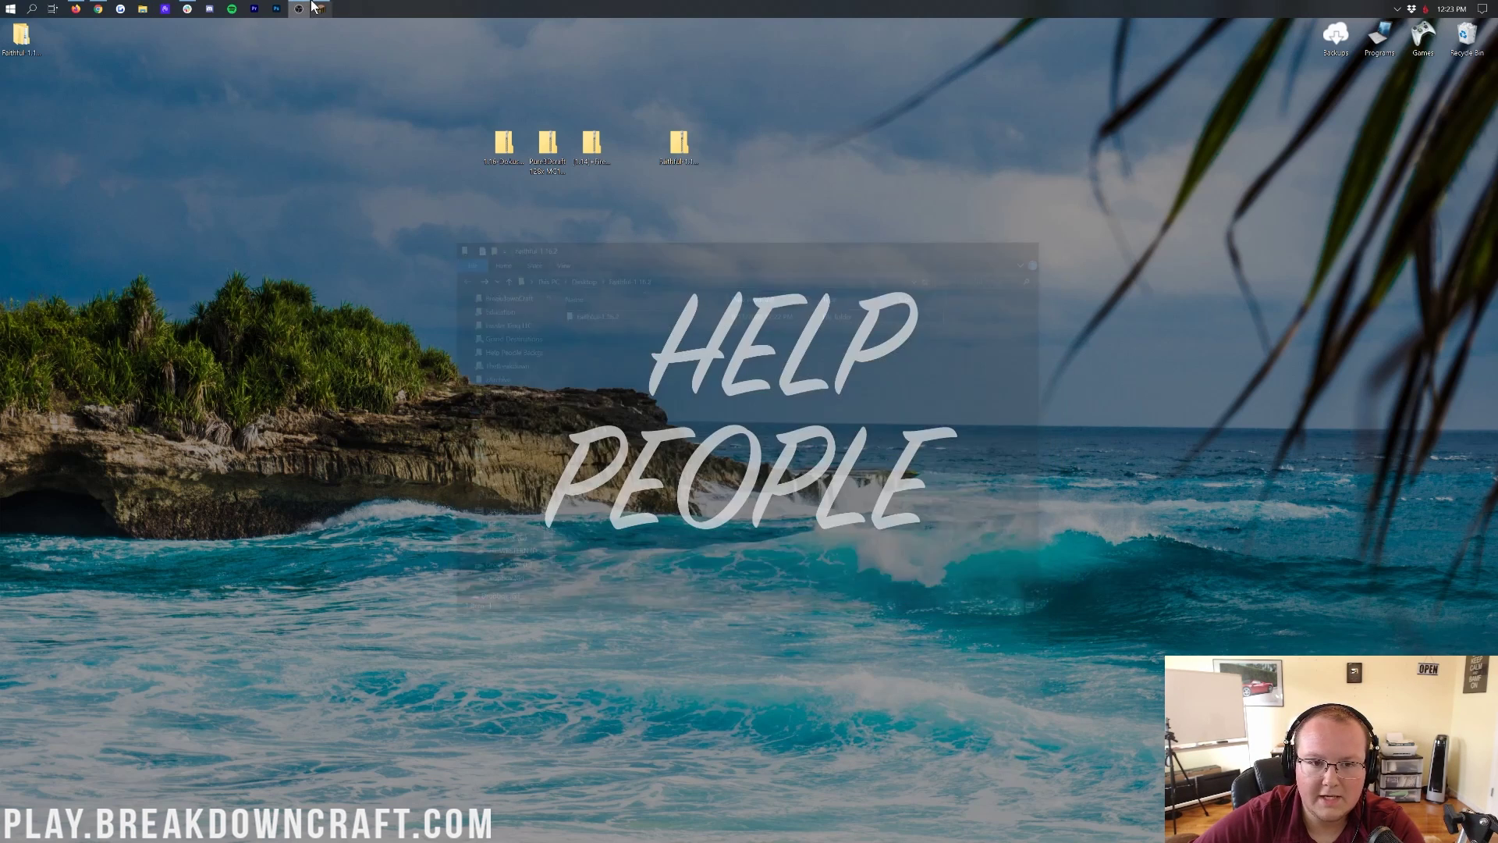
# - Switch to Minecraft, try adding Faithful-1.16.2 to the selected resource packs and move it back to the available ones
pyautogui.click(319, 9)
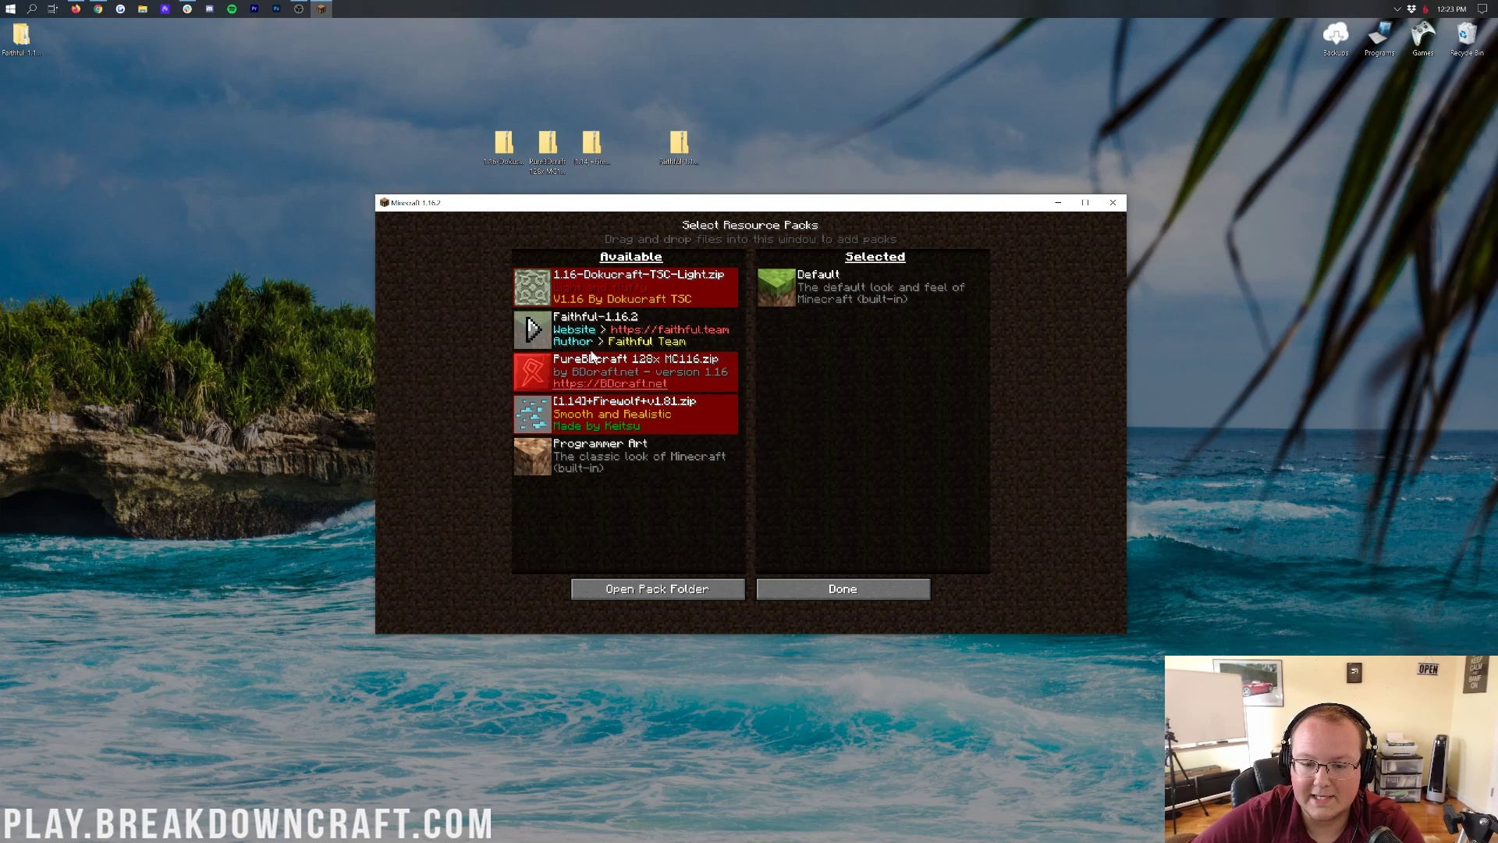
pyautogui.click(535, 331)
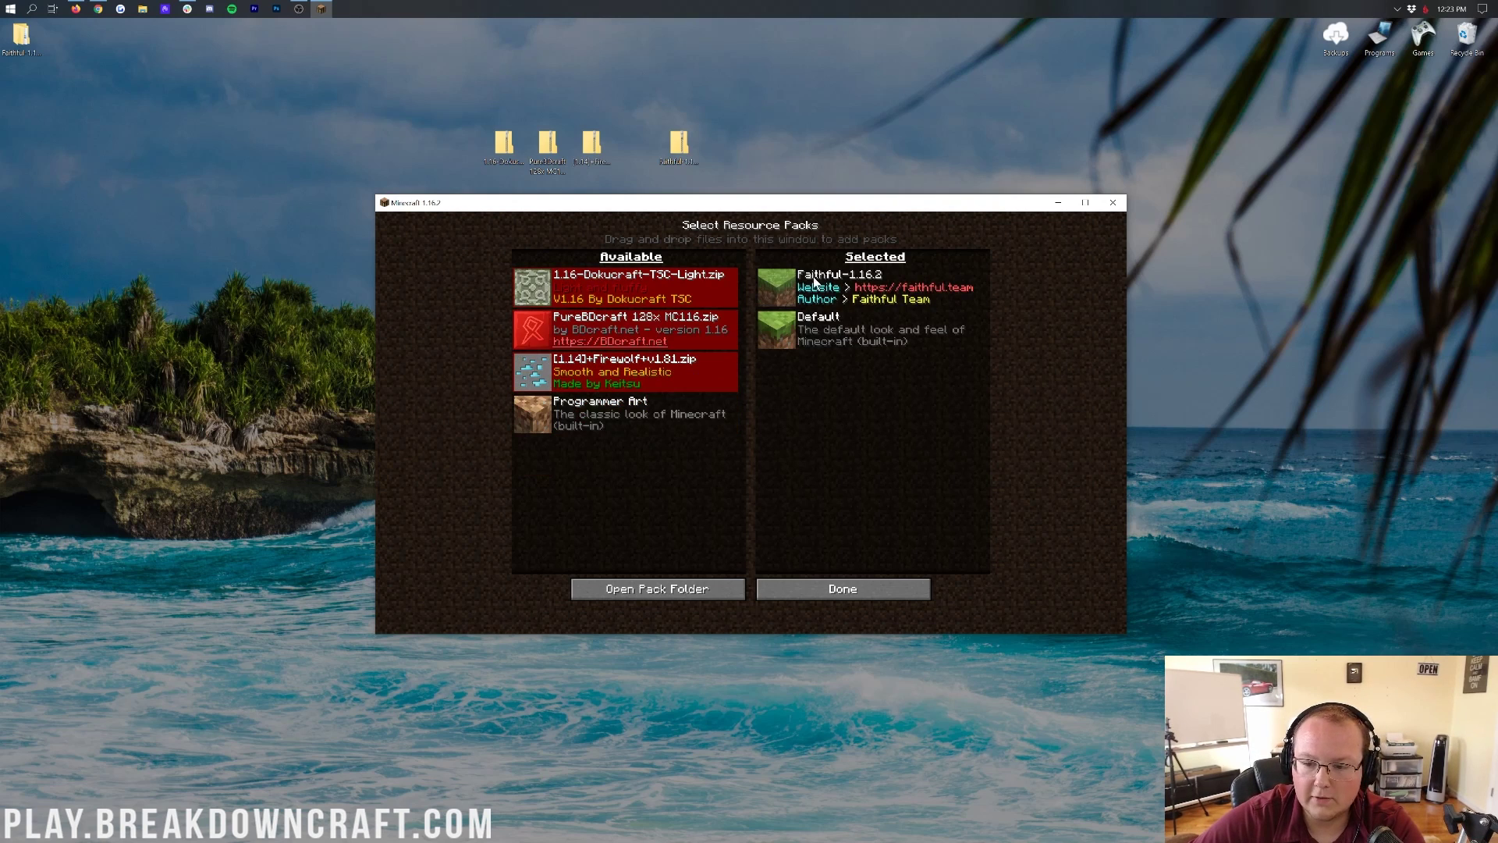
pyautogui.click(769, 287)
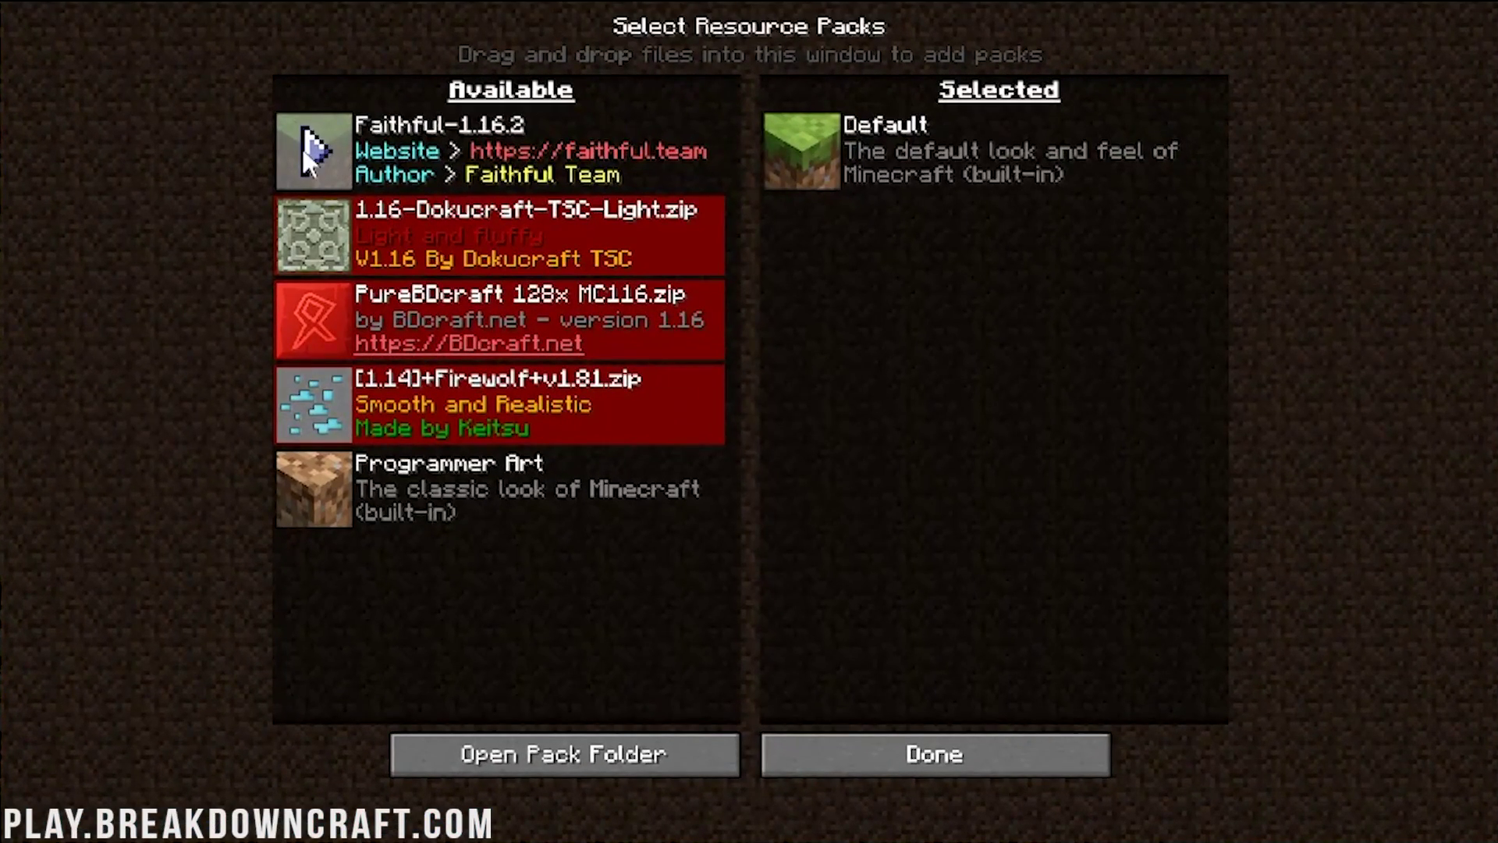
pyautogui.click(486, 263)
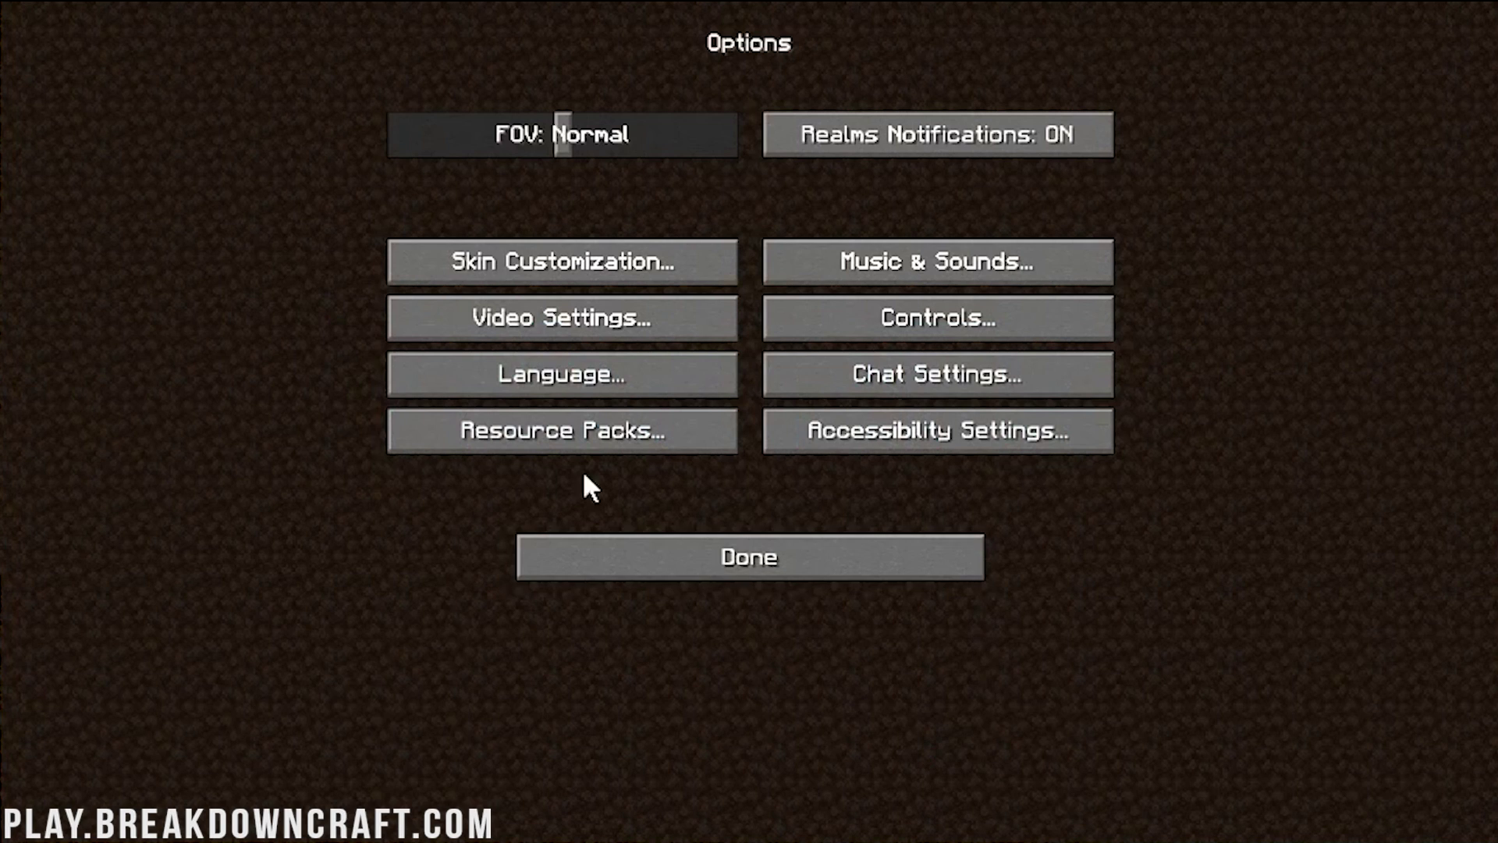
# - Open the resource pack selection from the game options and move Faithful-1.16.2 back to the available packs
pyautogui.click(747, 564)
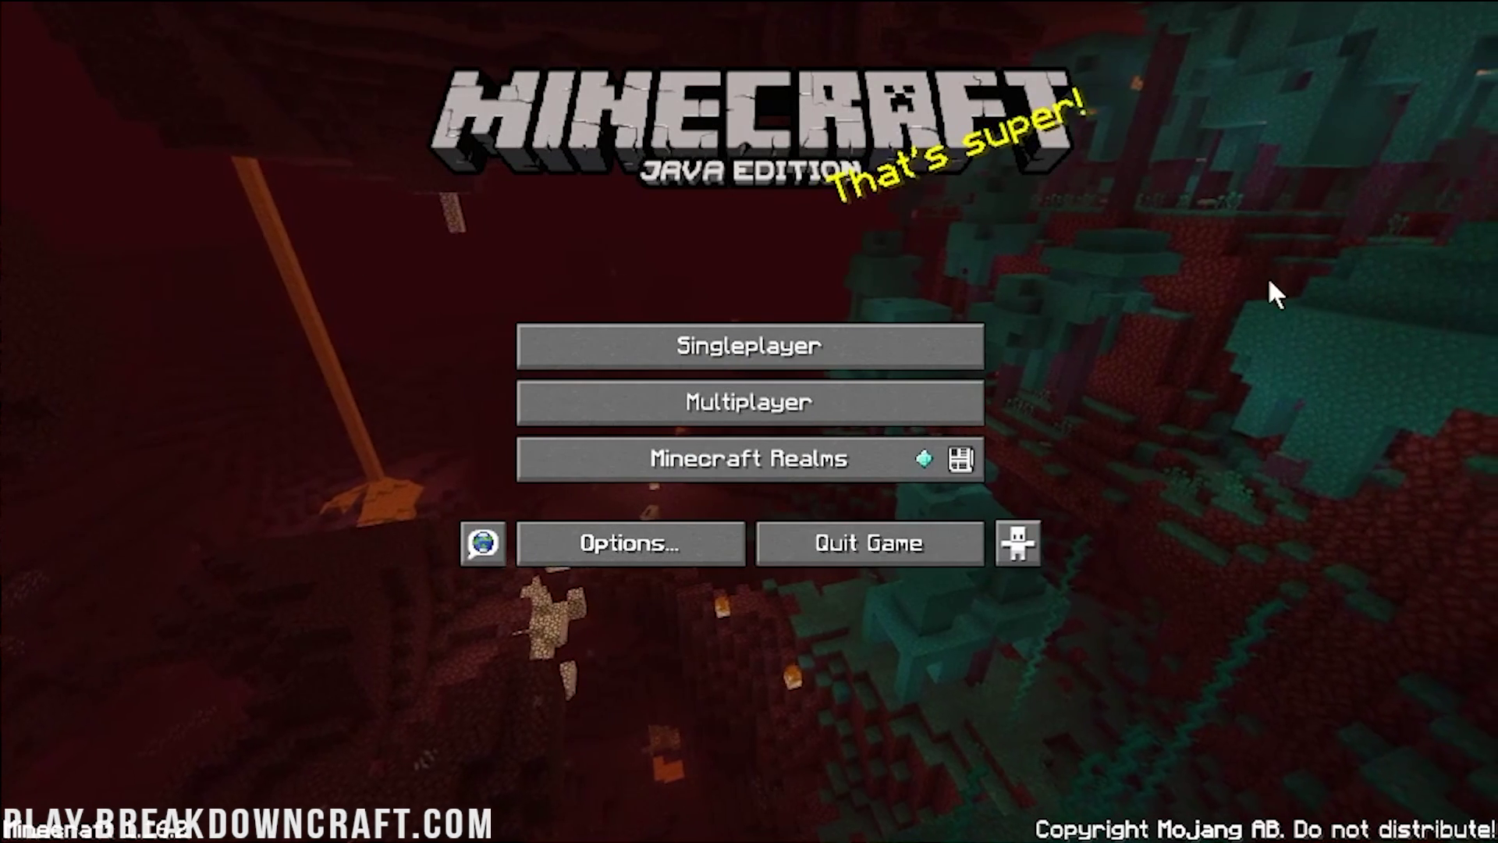
pyautogui.click(701, 535)
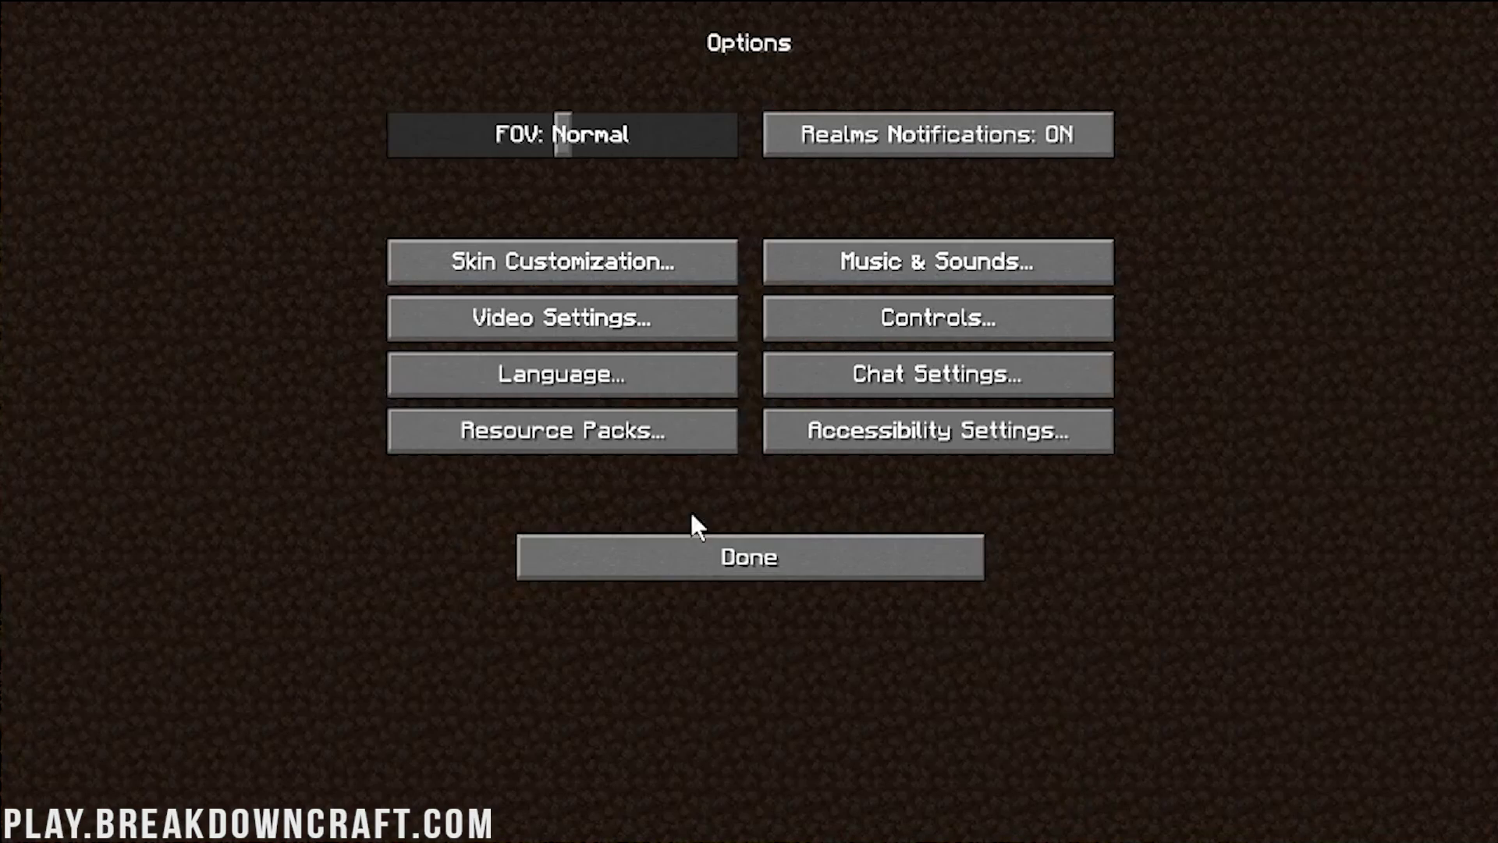
pyautogui.click(660, 419)
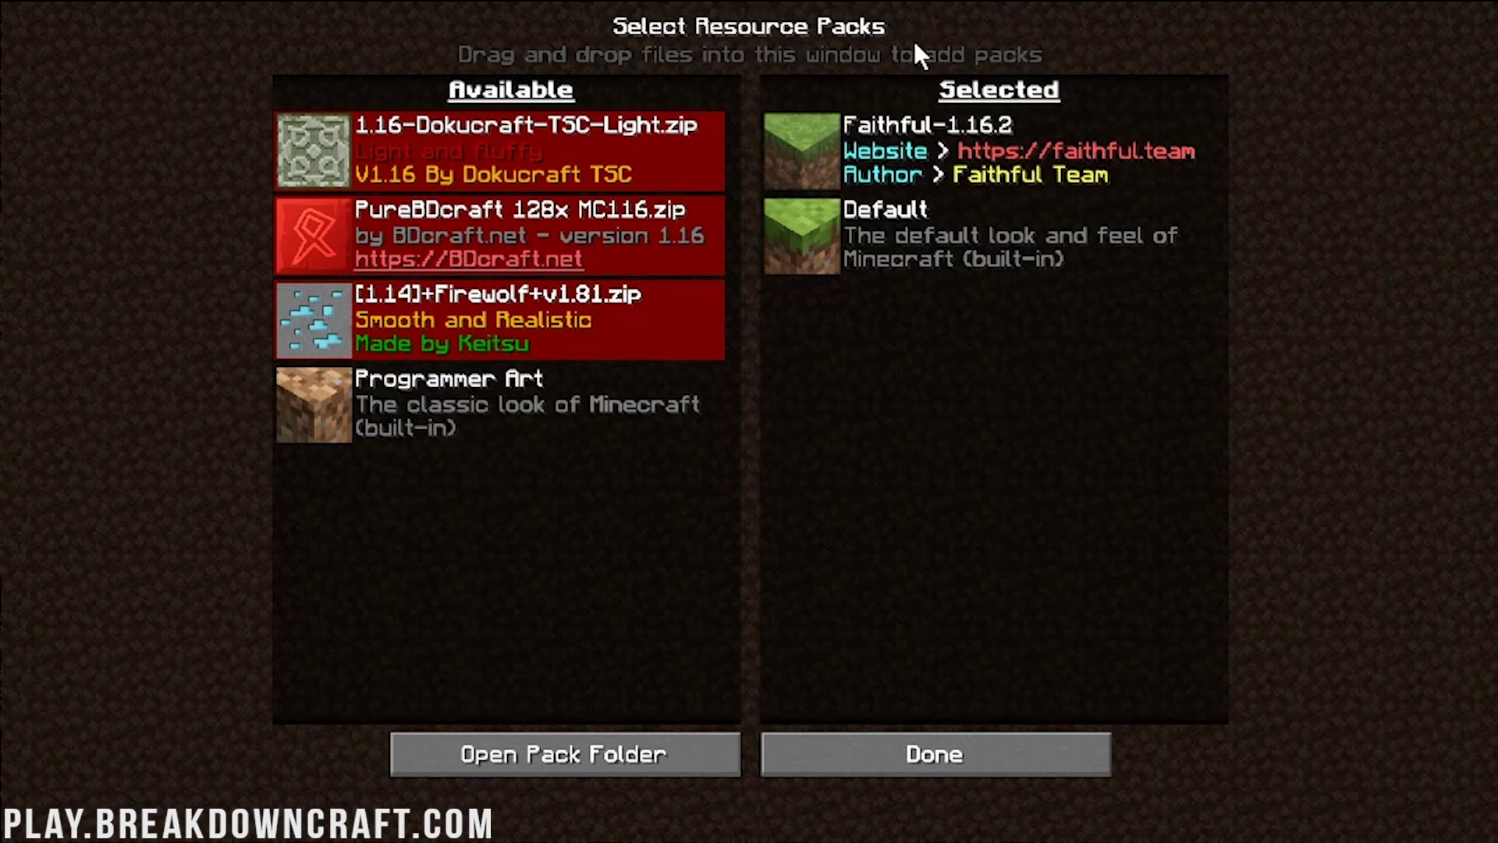
pyautogui.moveTo(863, 131)
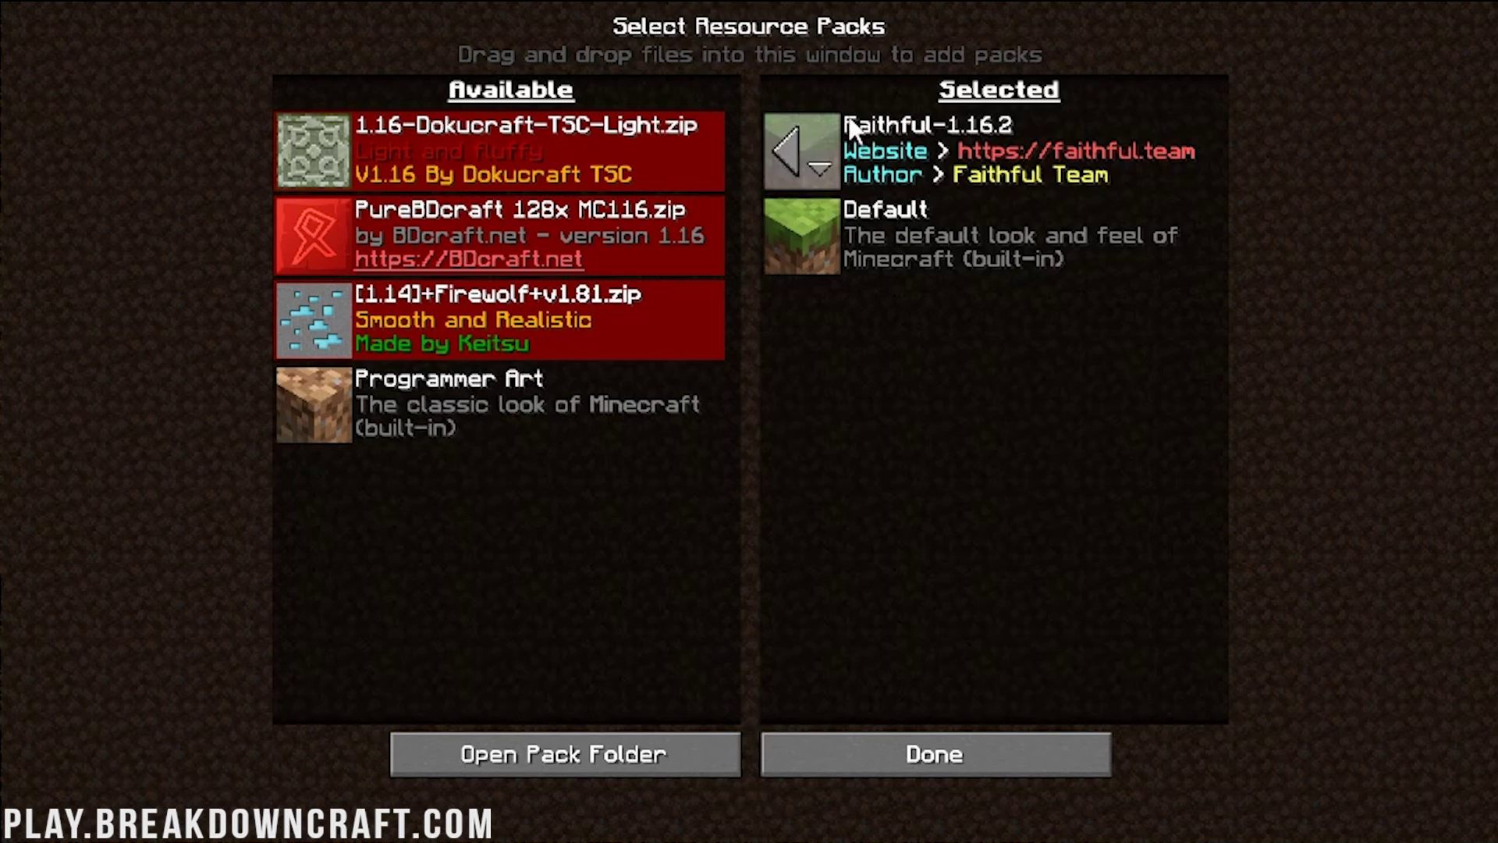
pyautogui.click(795, 145)
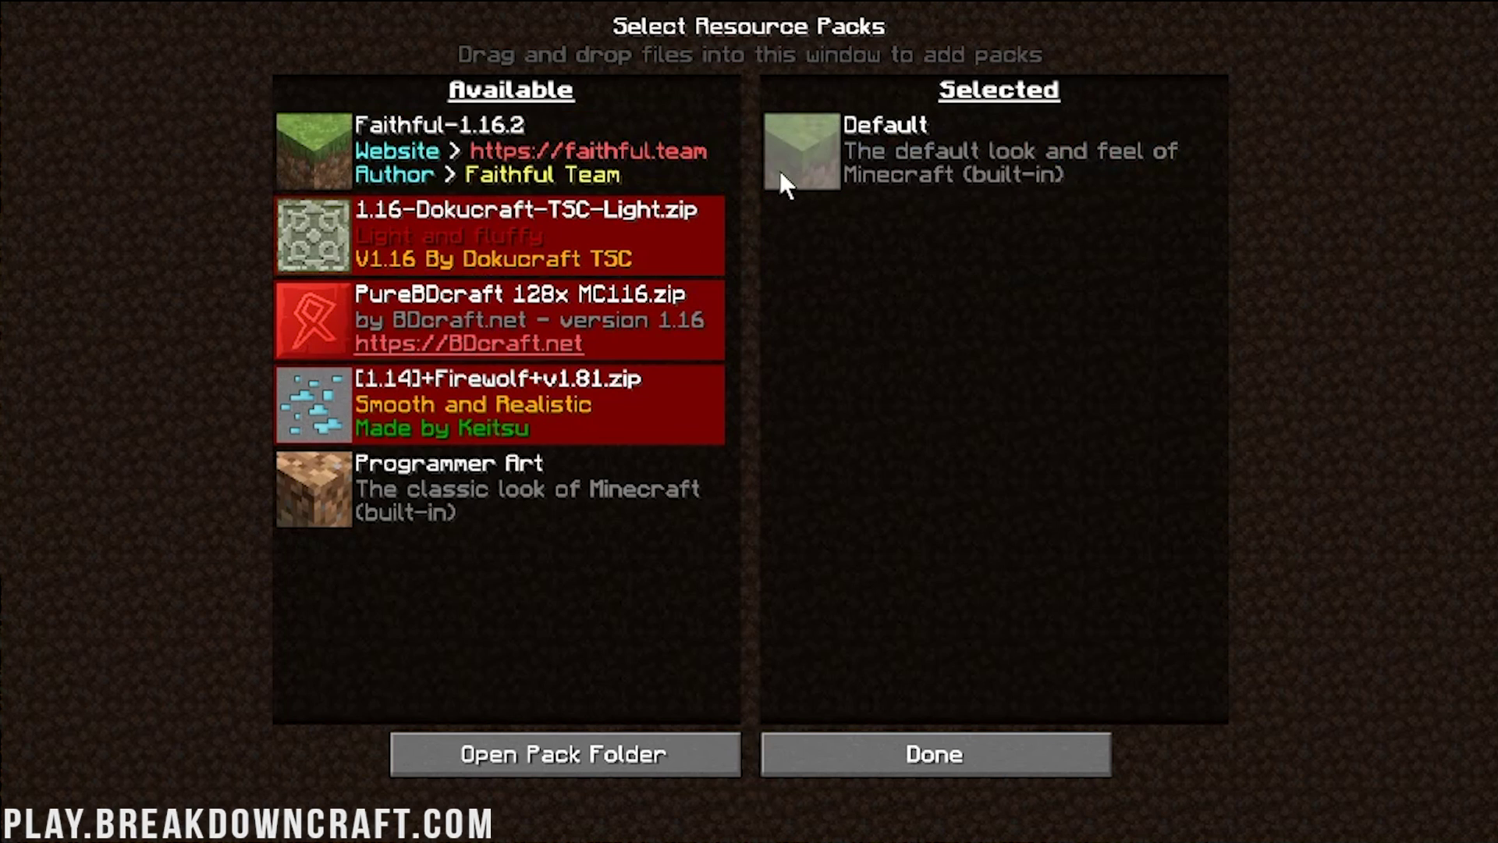
# - Activate PureBDcraft 128x MC116.zip, accepting that it was made for an older version, and apply the selection
pyautogui.moveTo(335, 342)
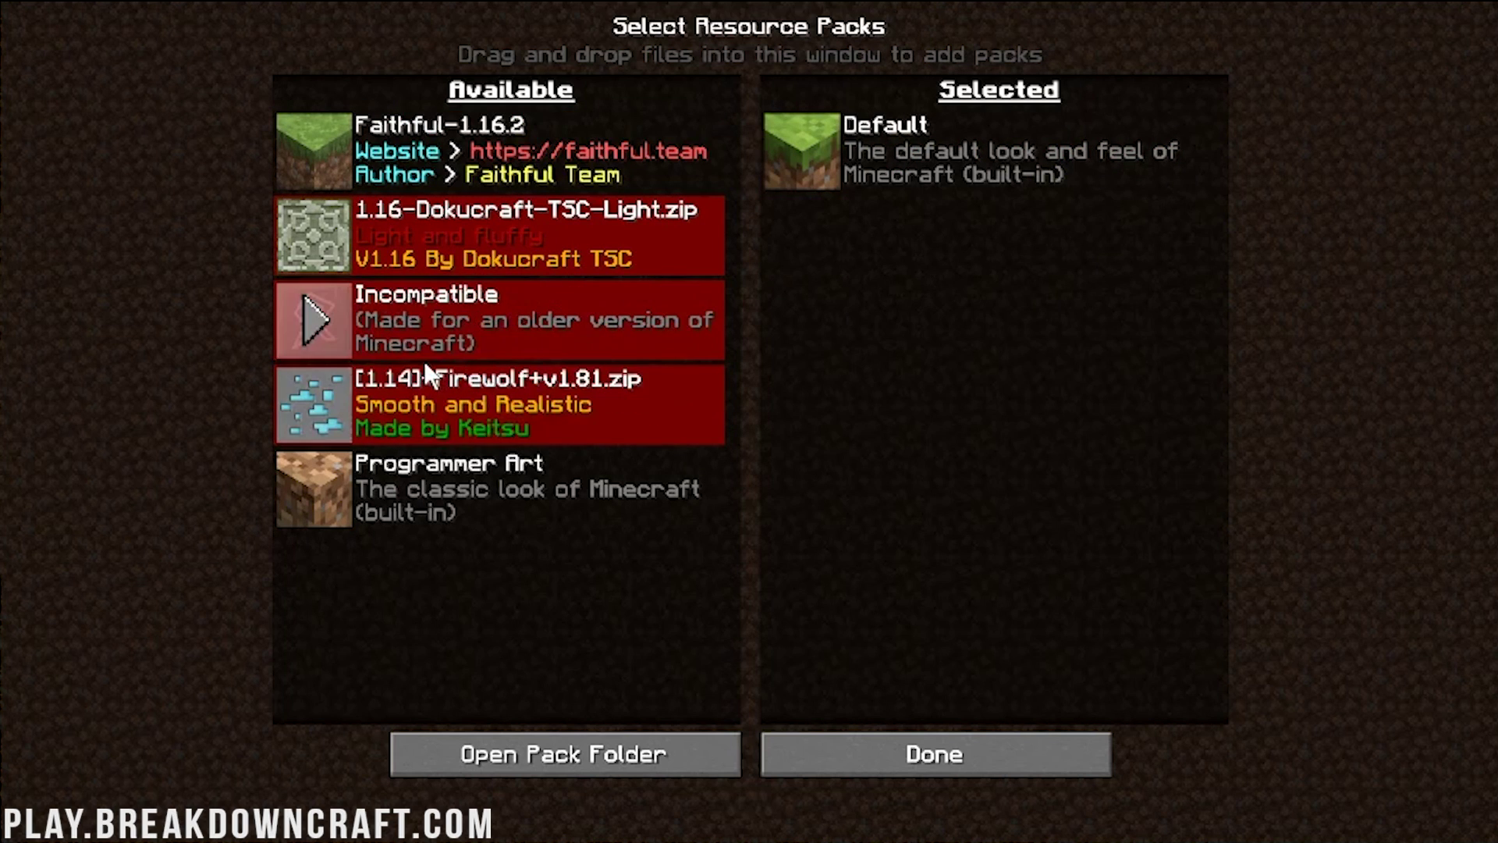
pyautogui.click(312, 309)
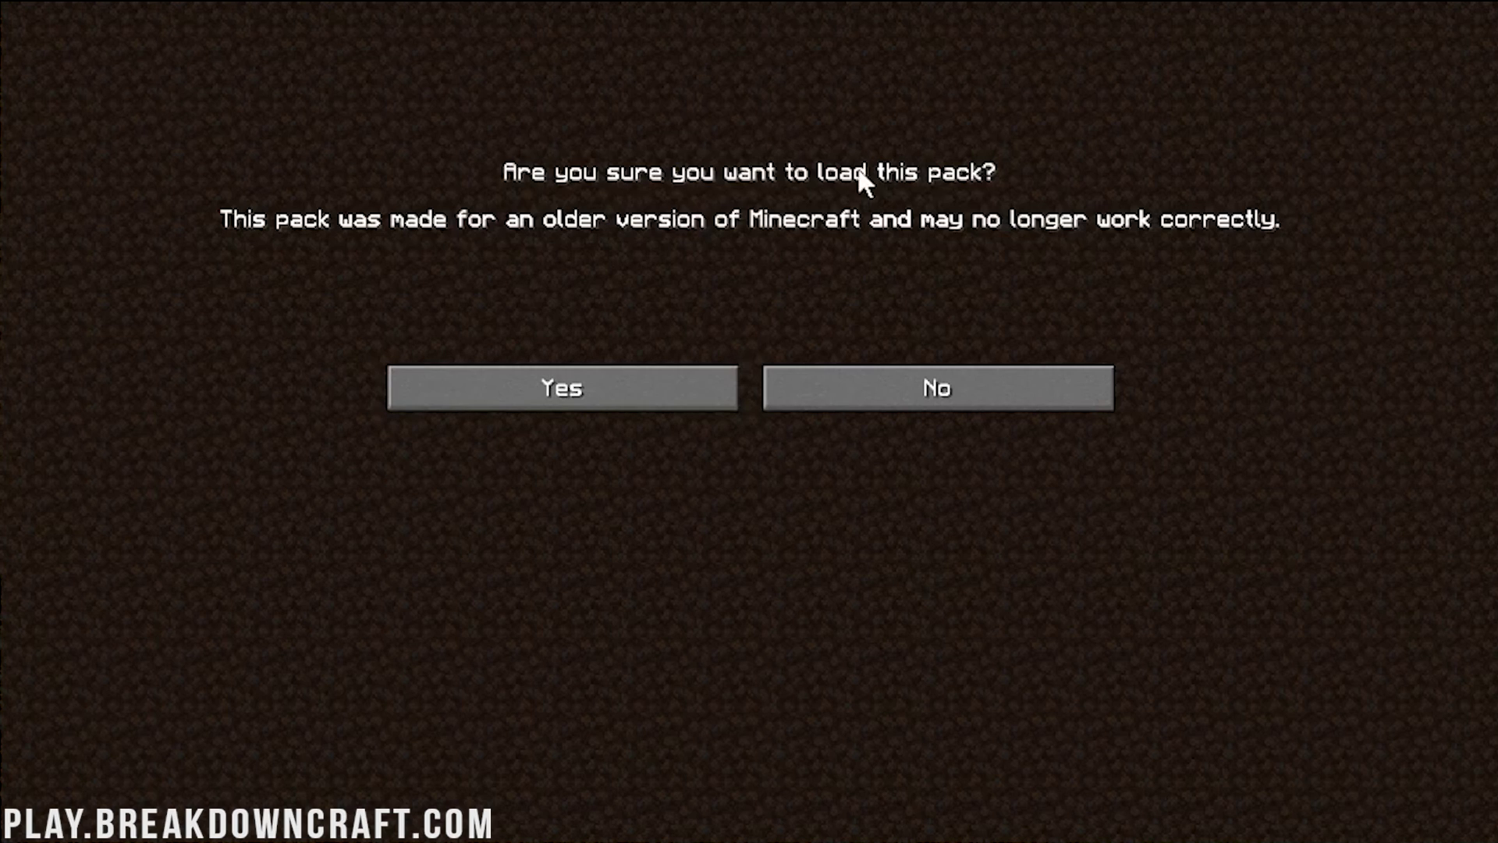
pyautogui.click(437, 388)
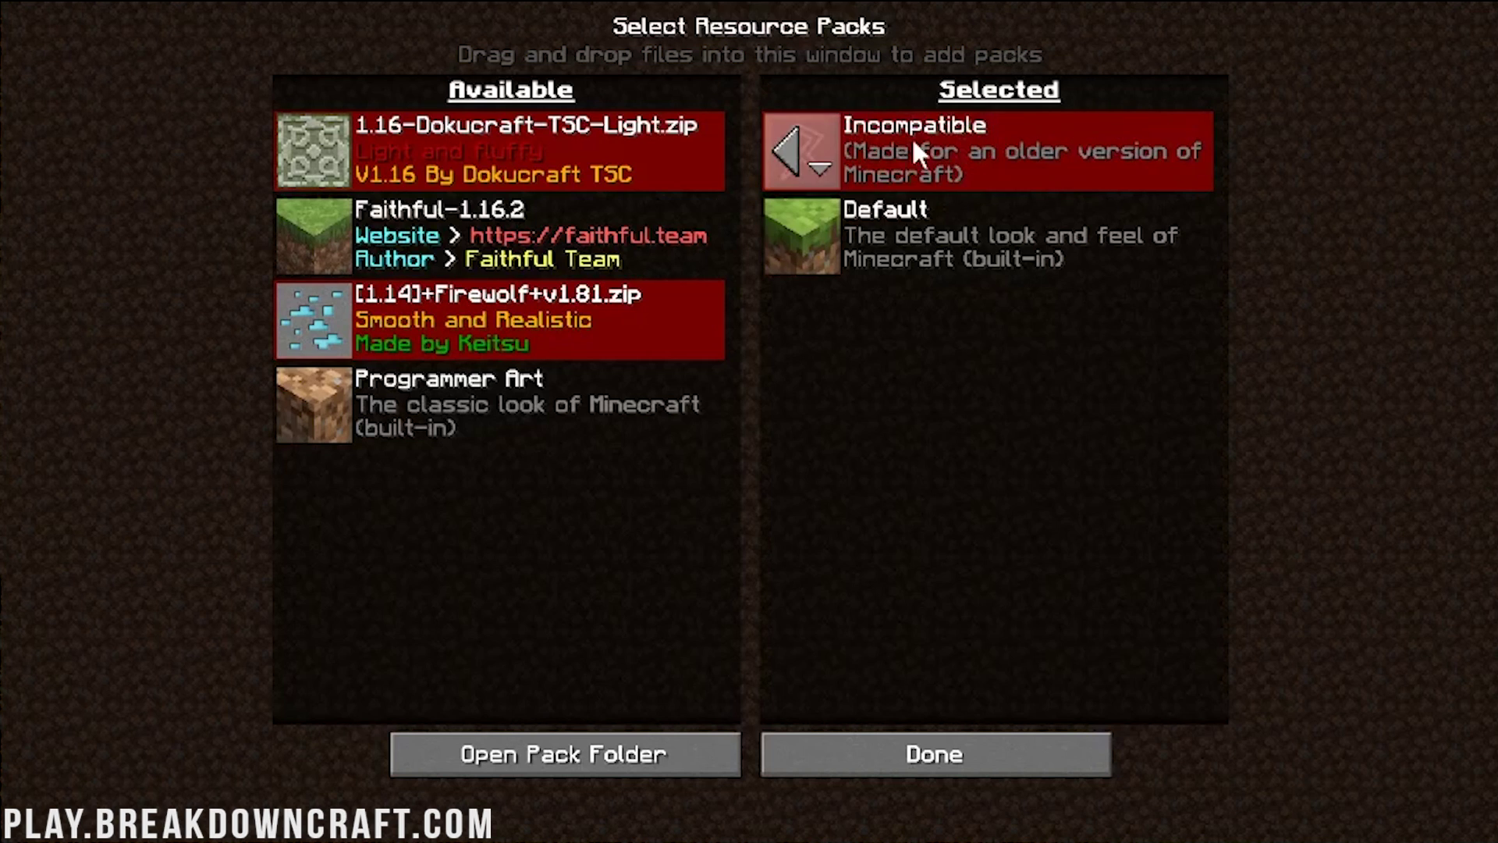
pyautogui.click(890, 751)
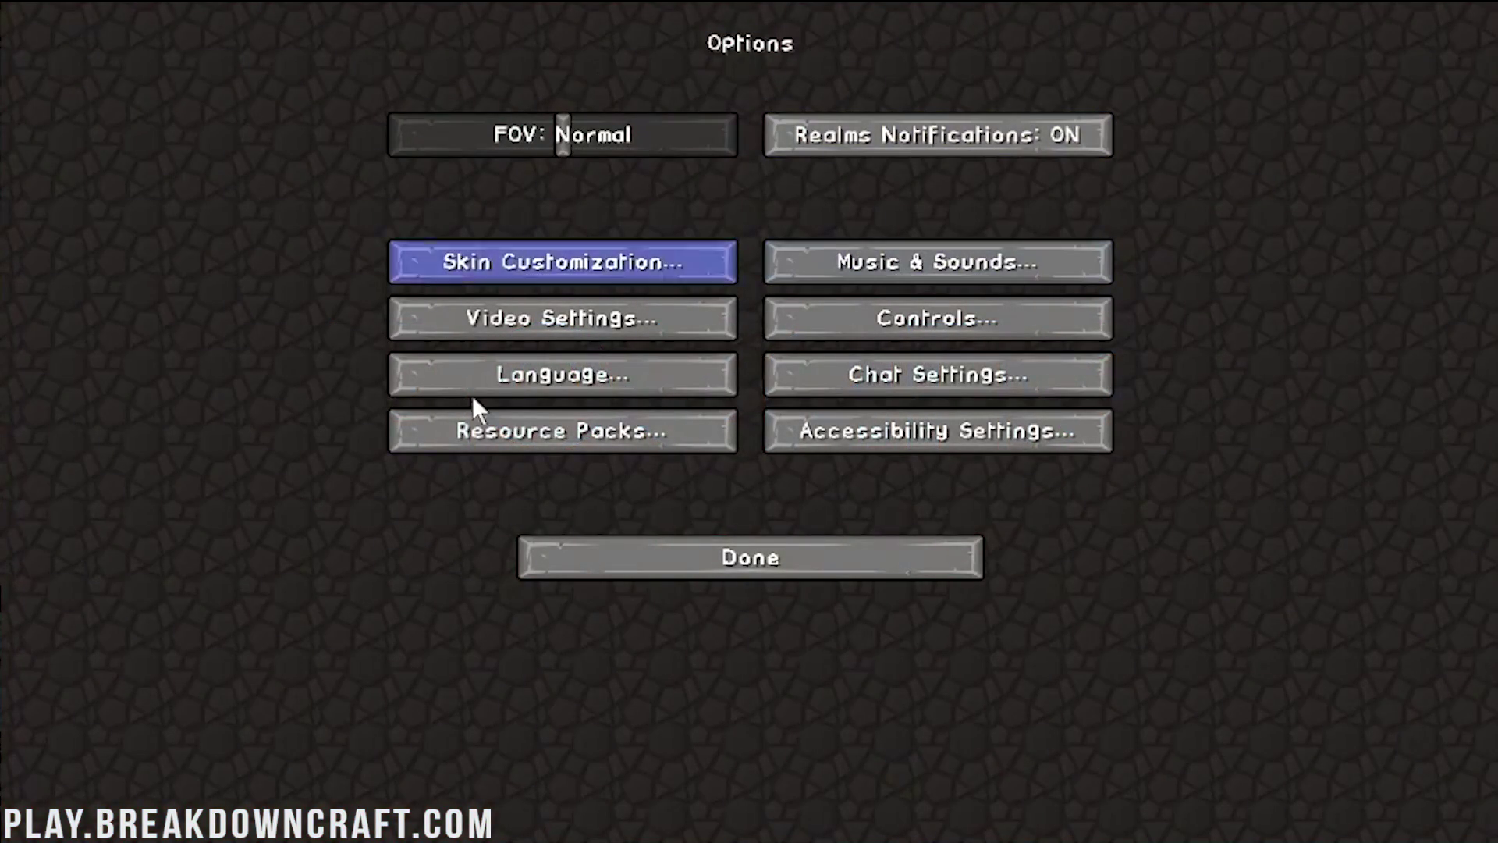
# - Open Test World and examine the PureBDcraft textures on the landscape, mobs and creative inventory
pyautogui.click(765, 560)
pyautogui.click(700, 354)
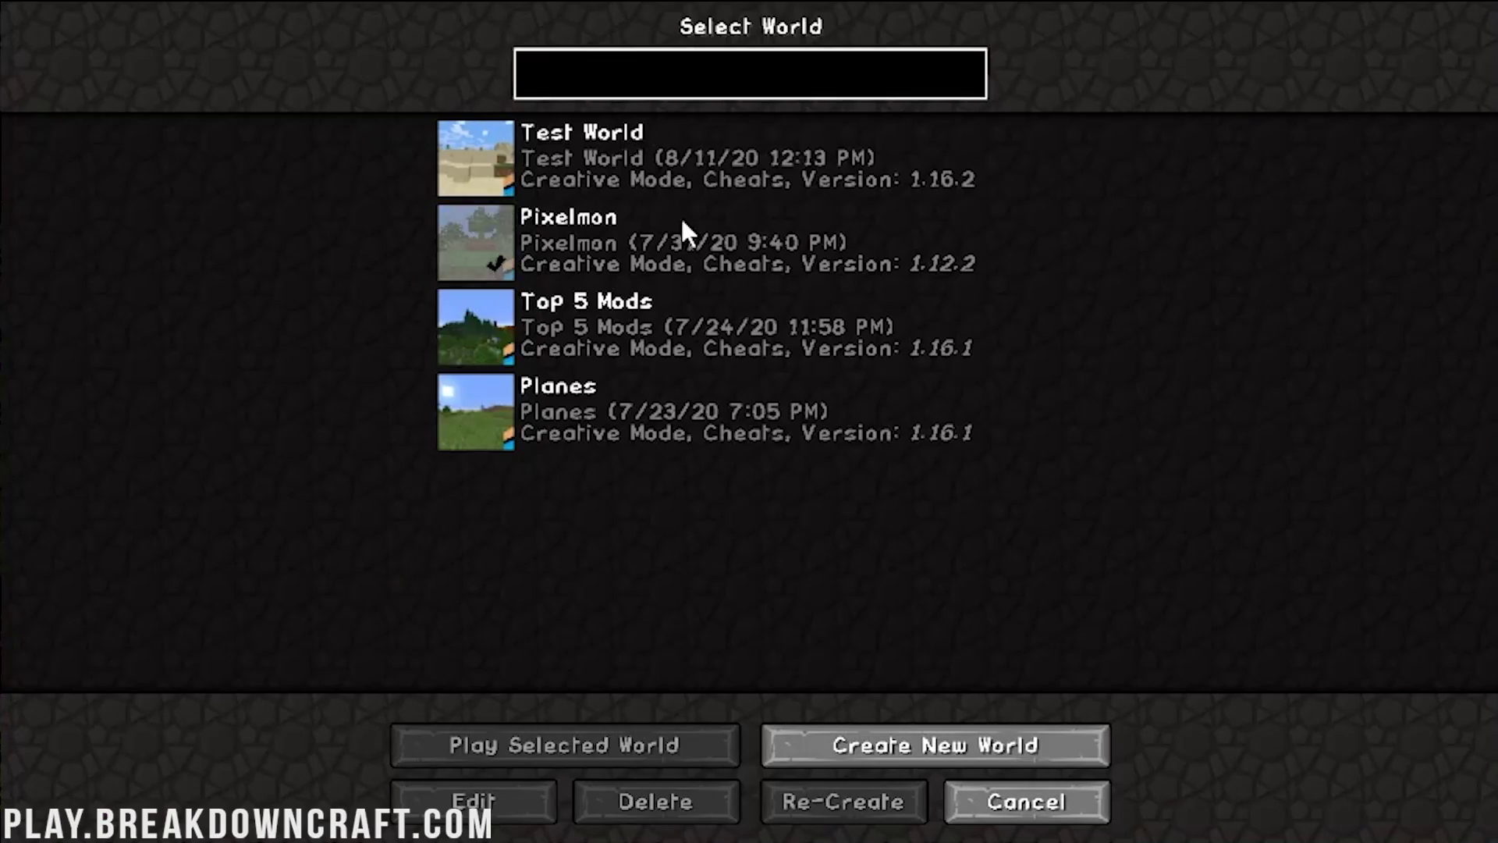
pyautogui.doubleClick(667, 184)
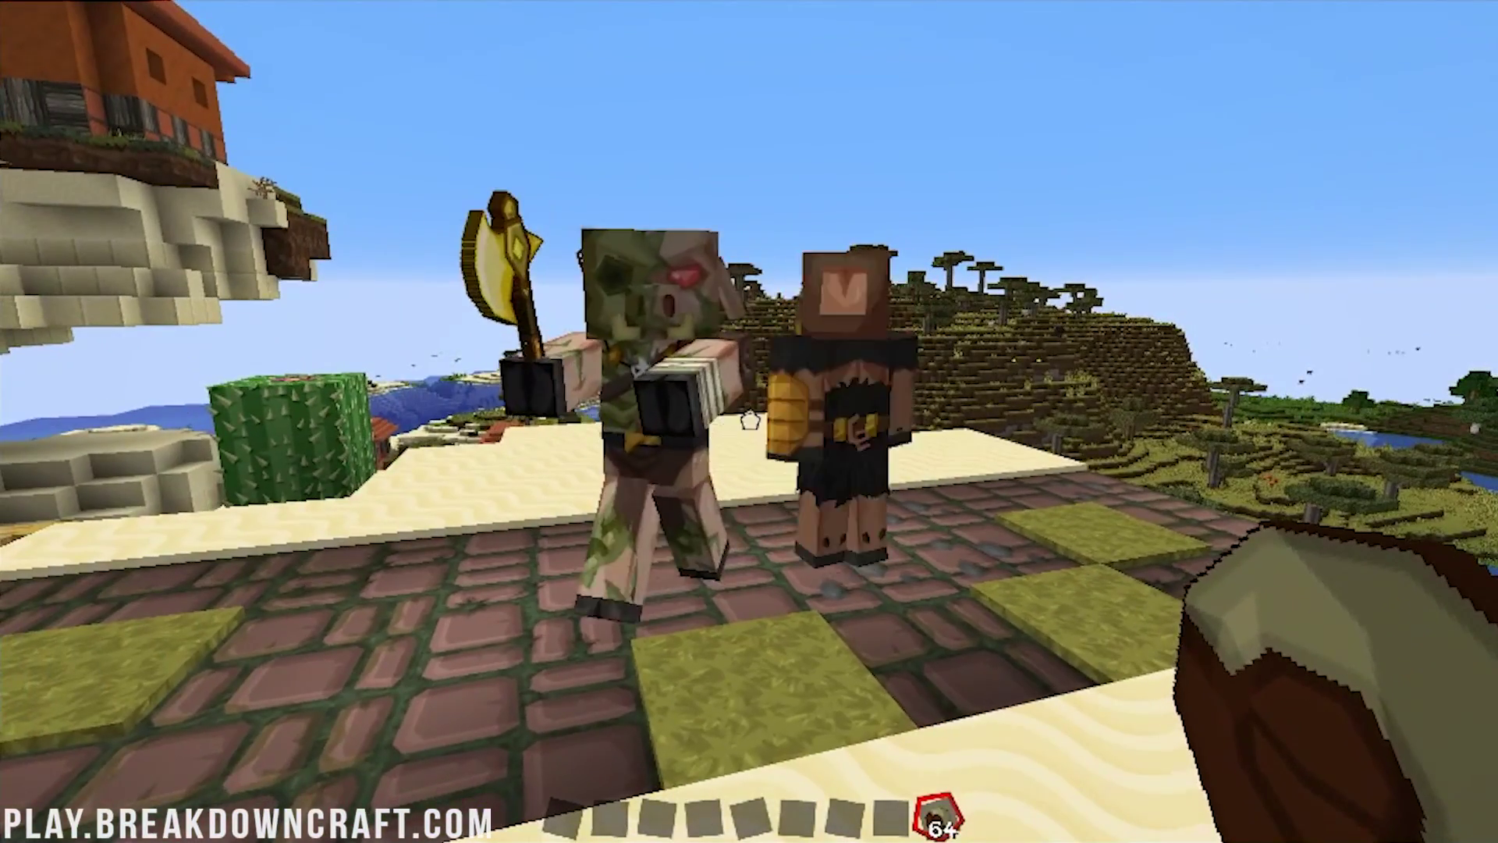
pyautogui.press('e')
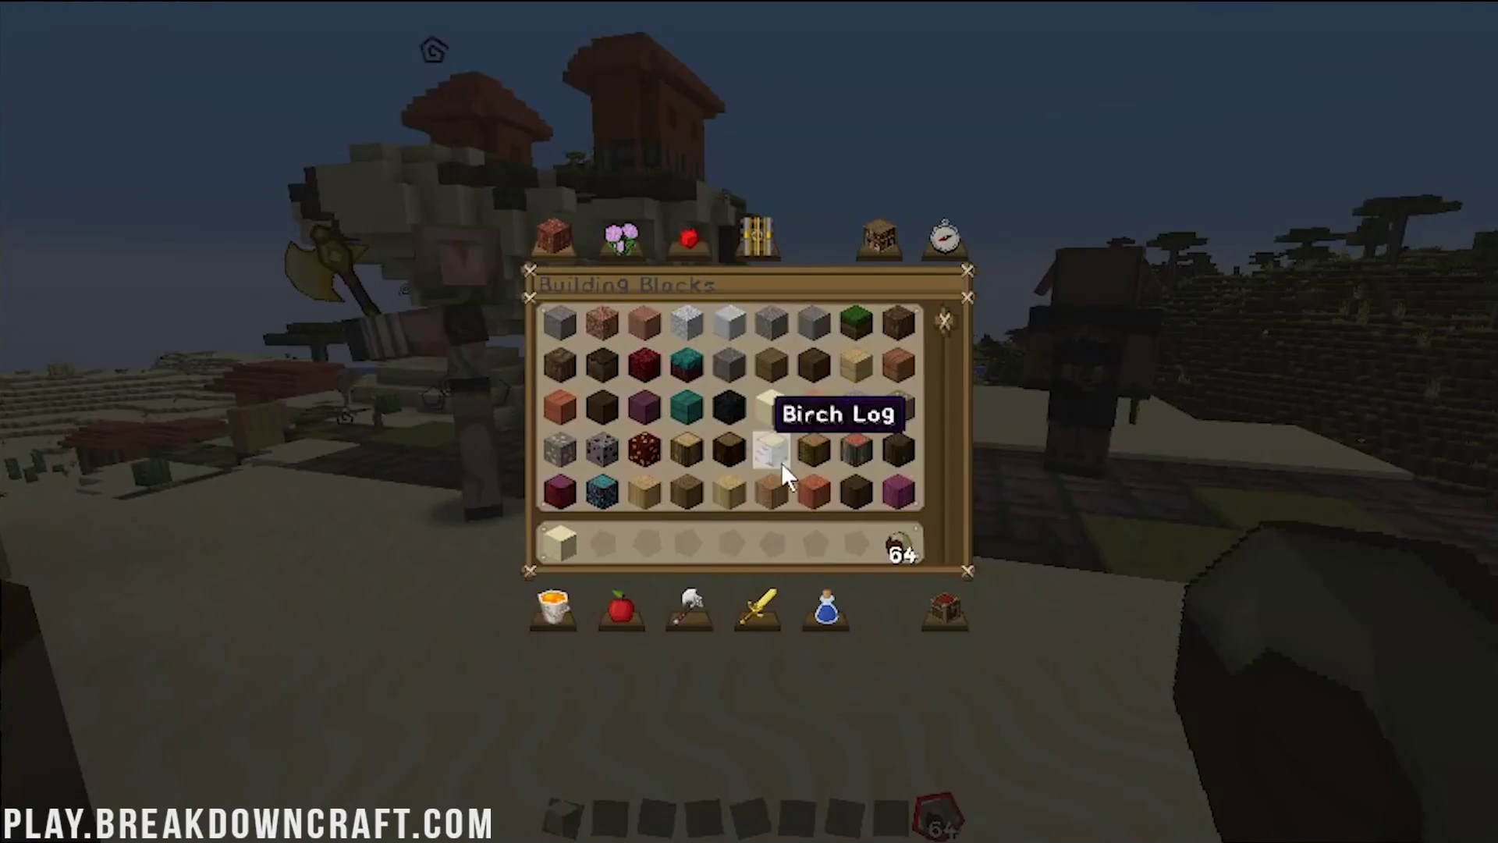
pyautogui.press('e')
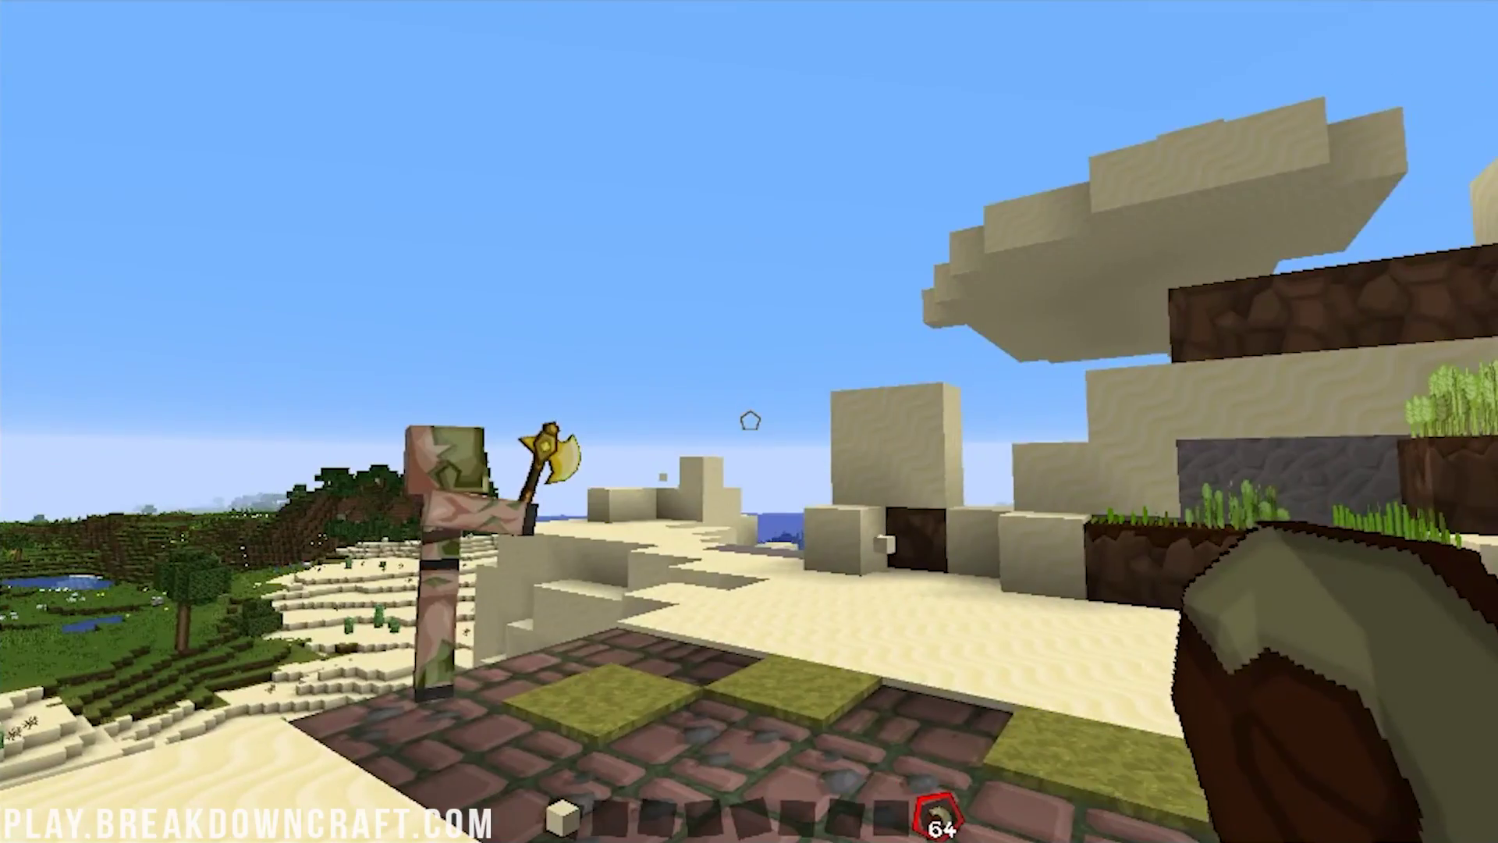
# - Open the resource pack selection from inside the world and move PureBDcraft 128x MC116.zip back to the available packs
pyautogui.press('Escape')
pyautogui.click(729, 428)
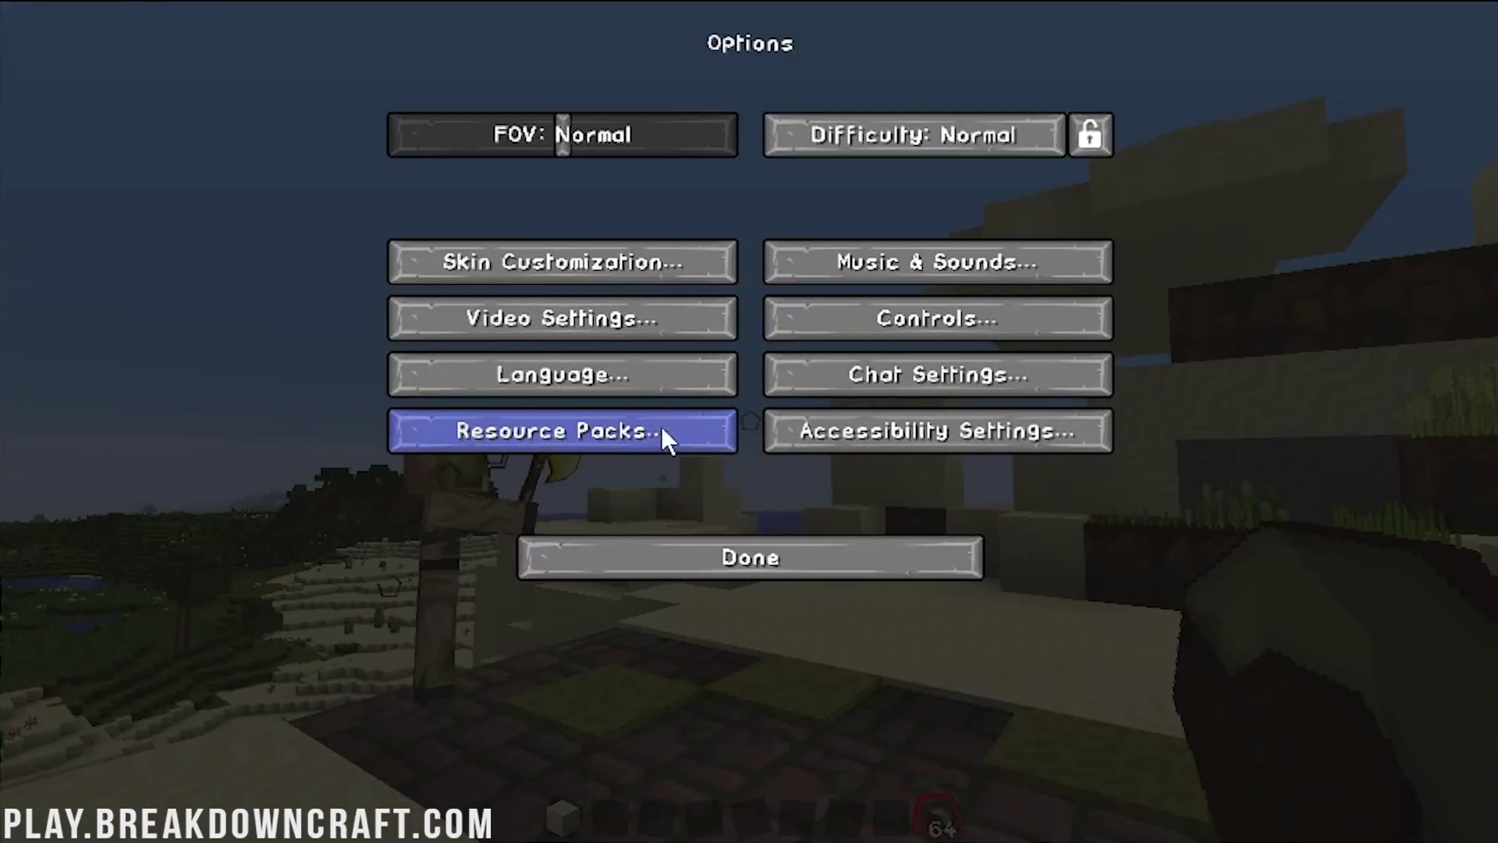
pyautogui.click(683, 426)
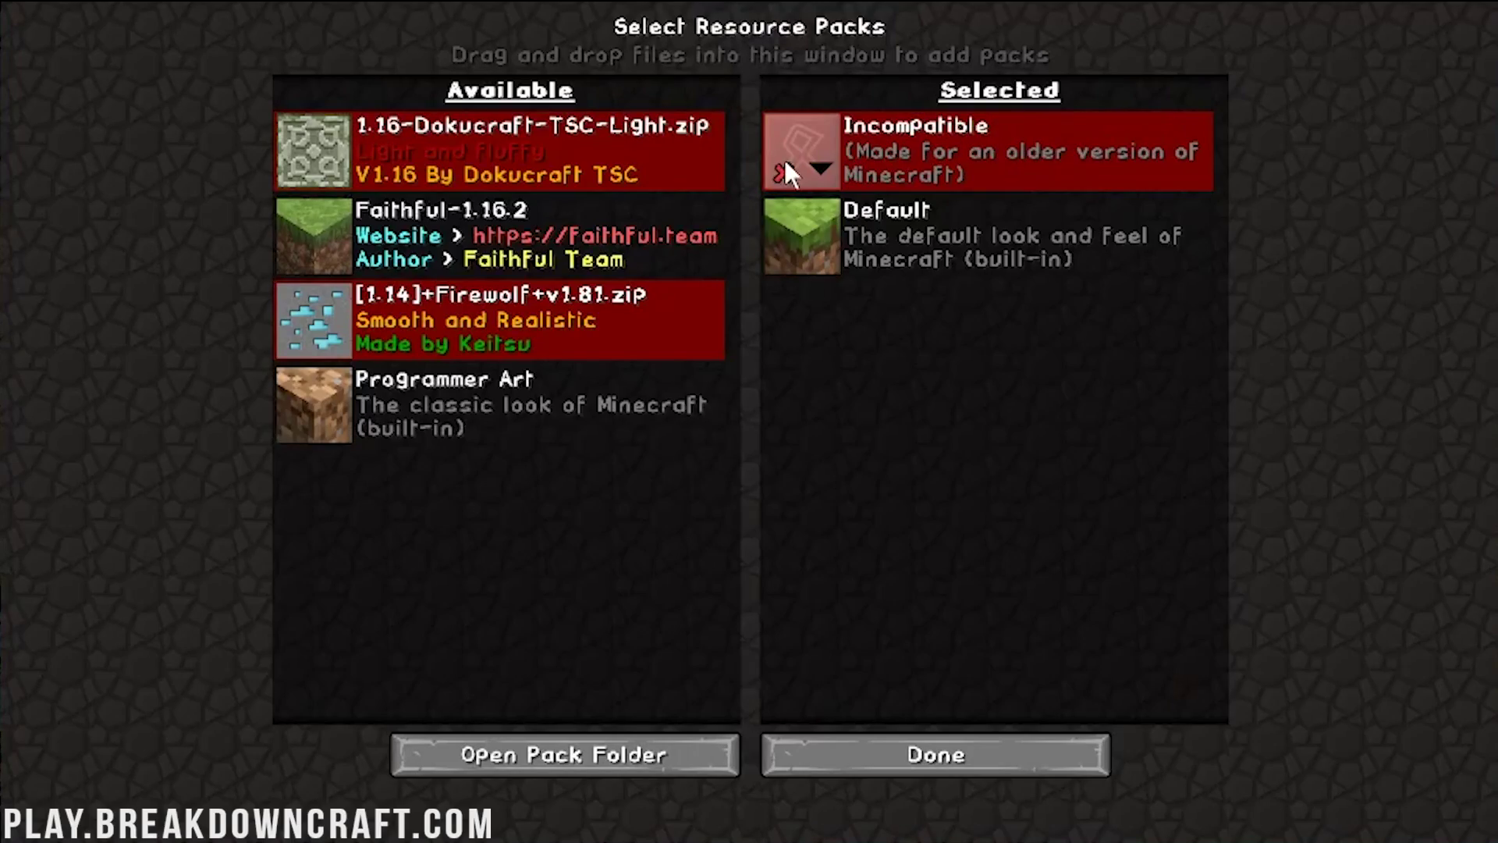
pyautogui.click(784, 160)
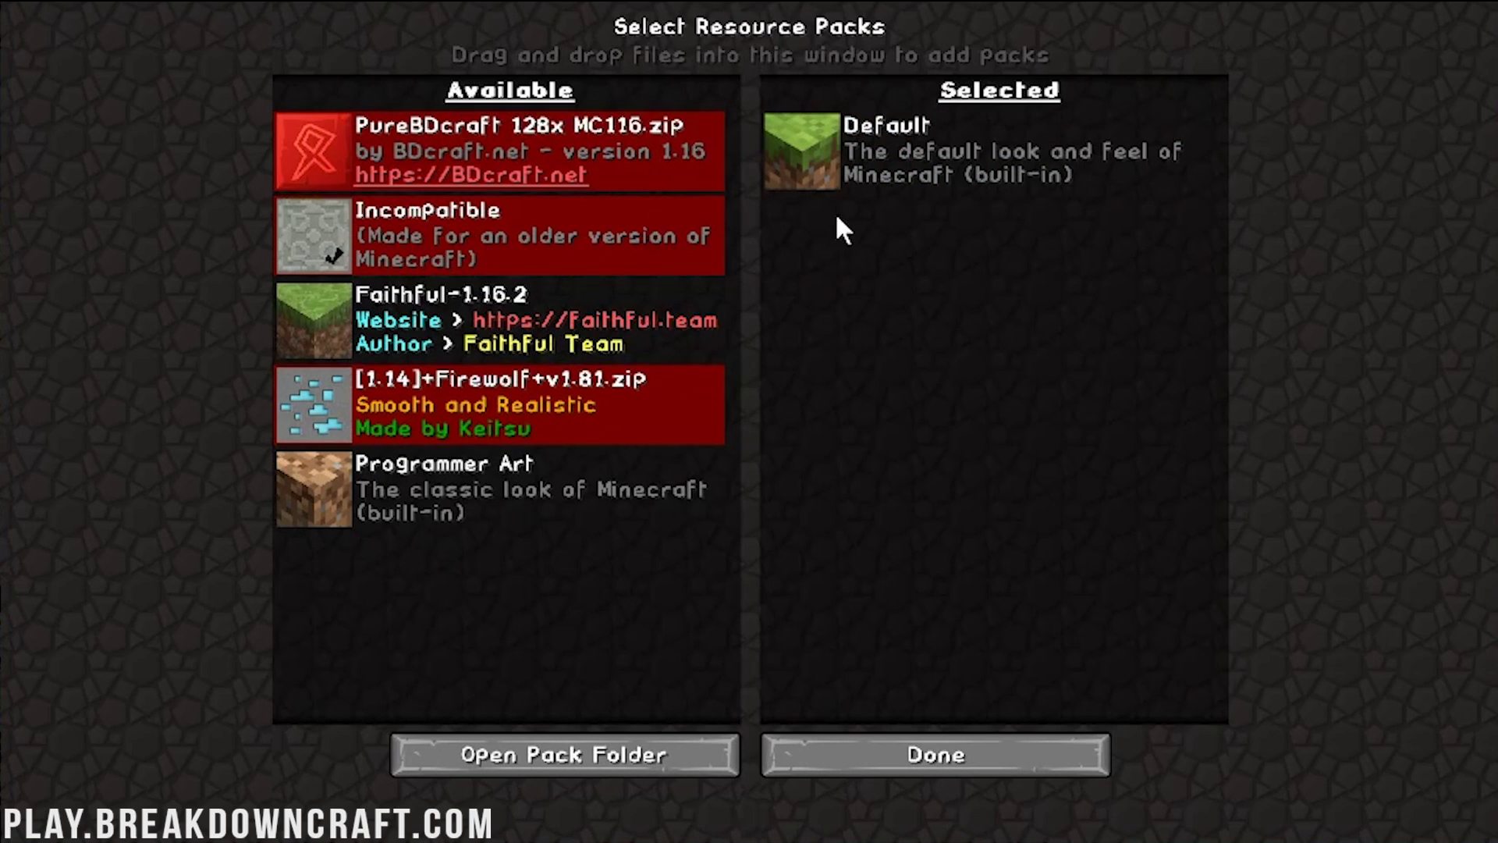
pyautogui.click(344, 154)
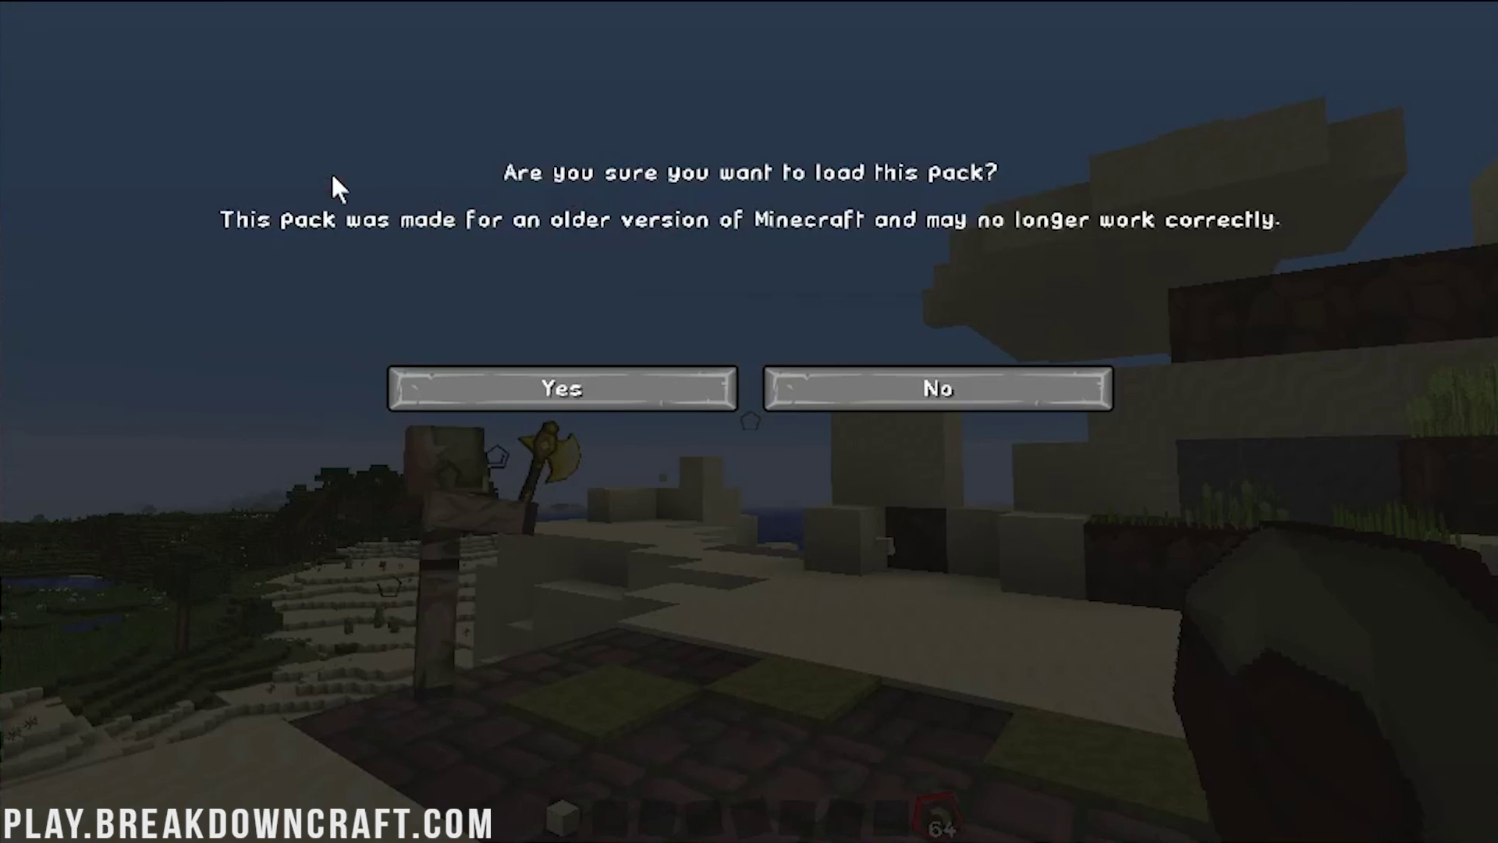
pyautogui.click(840, 395)
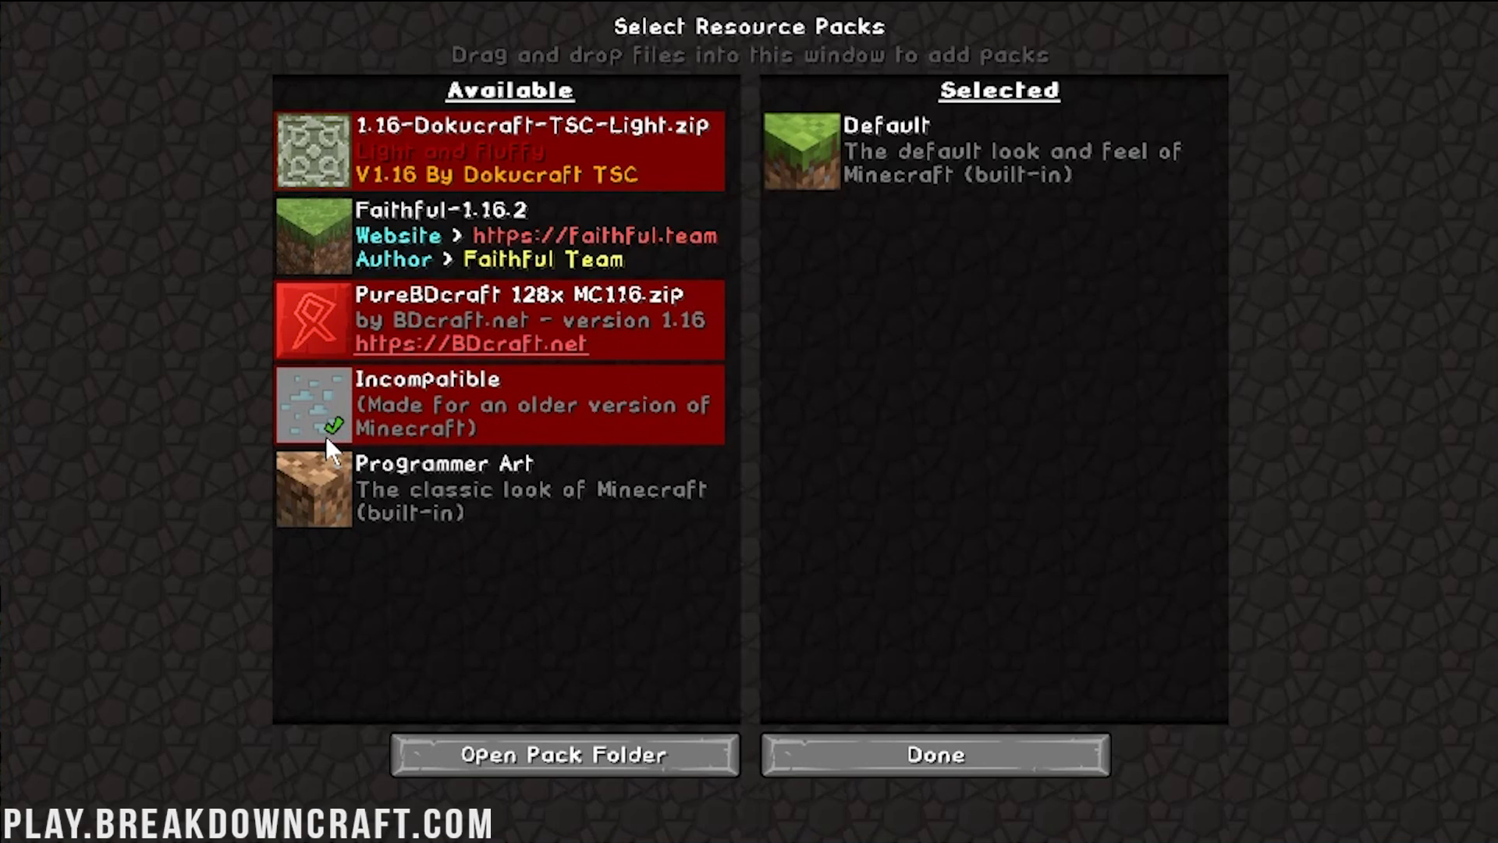
# - Activate 1.16-Dokucraft-TSC-Light.zip, accepting the older-version warning, and return to the world to view its textures
pyautogui.click(331, 174)
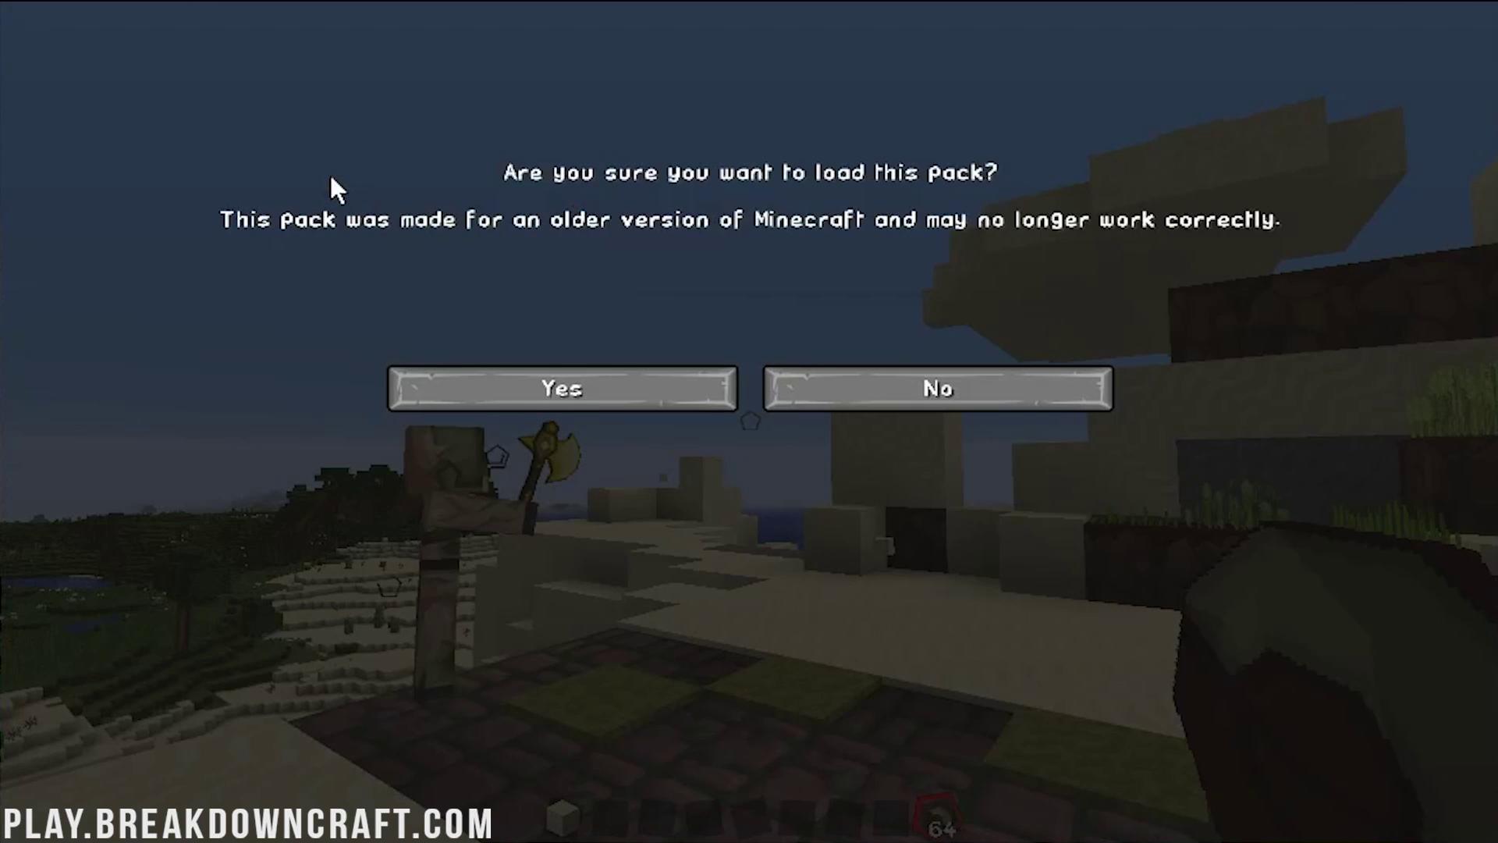
pyautogui.click(672, 404)
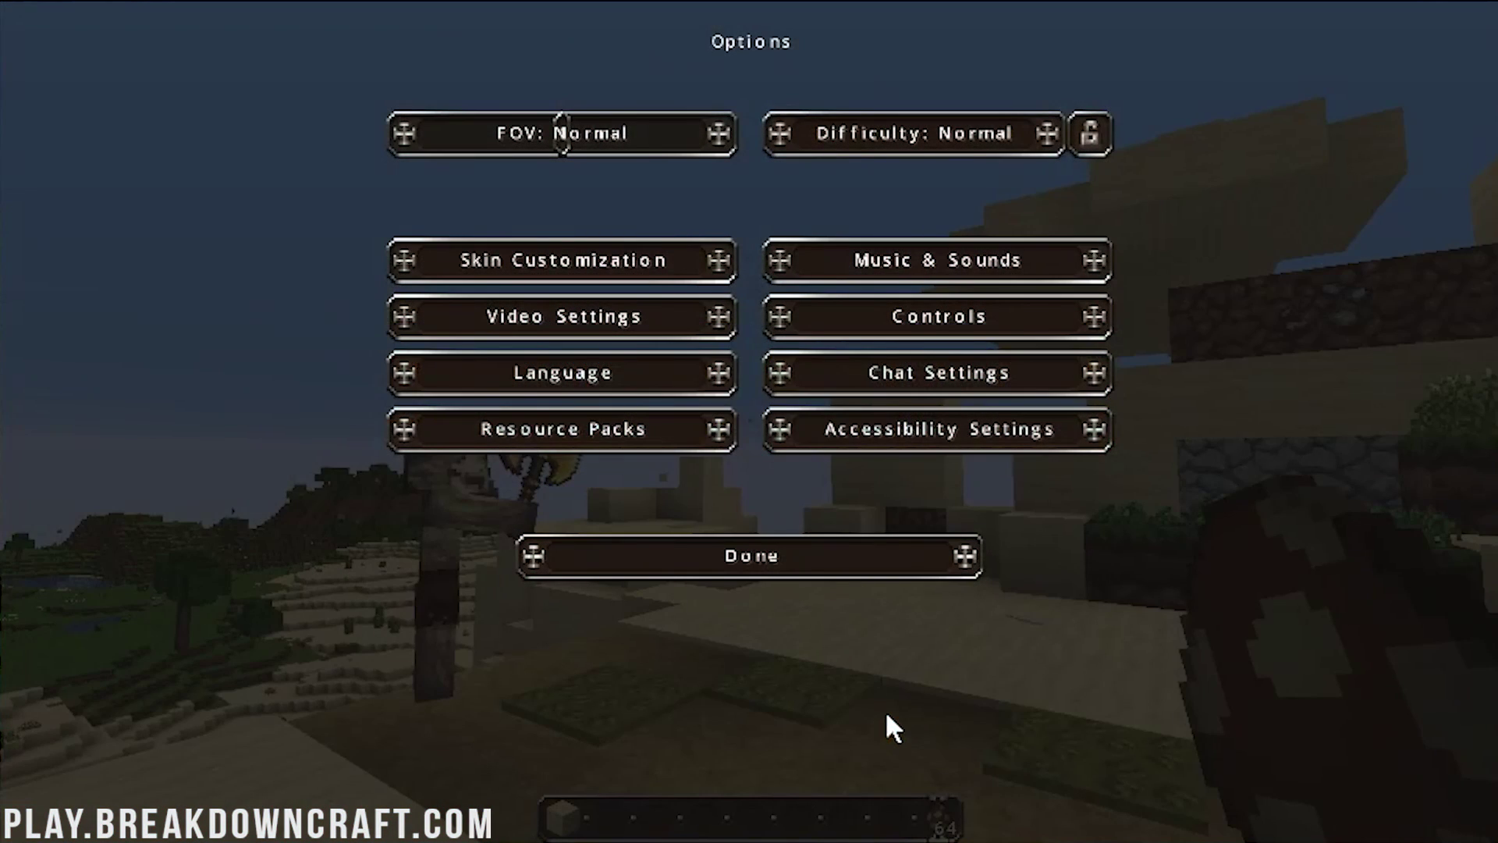
pyautogui.click(663, 444)
pyautogui.moveTo(816, 170)
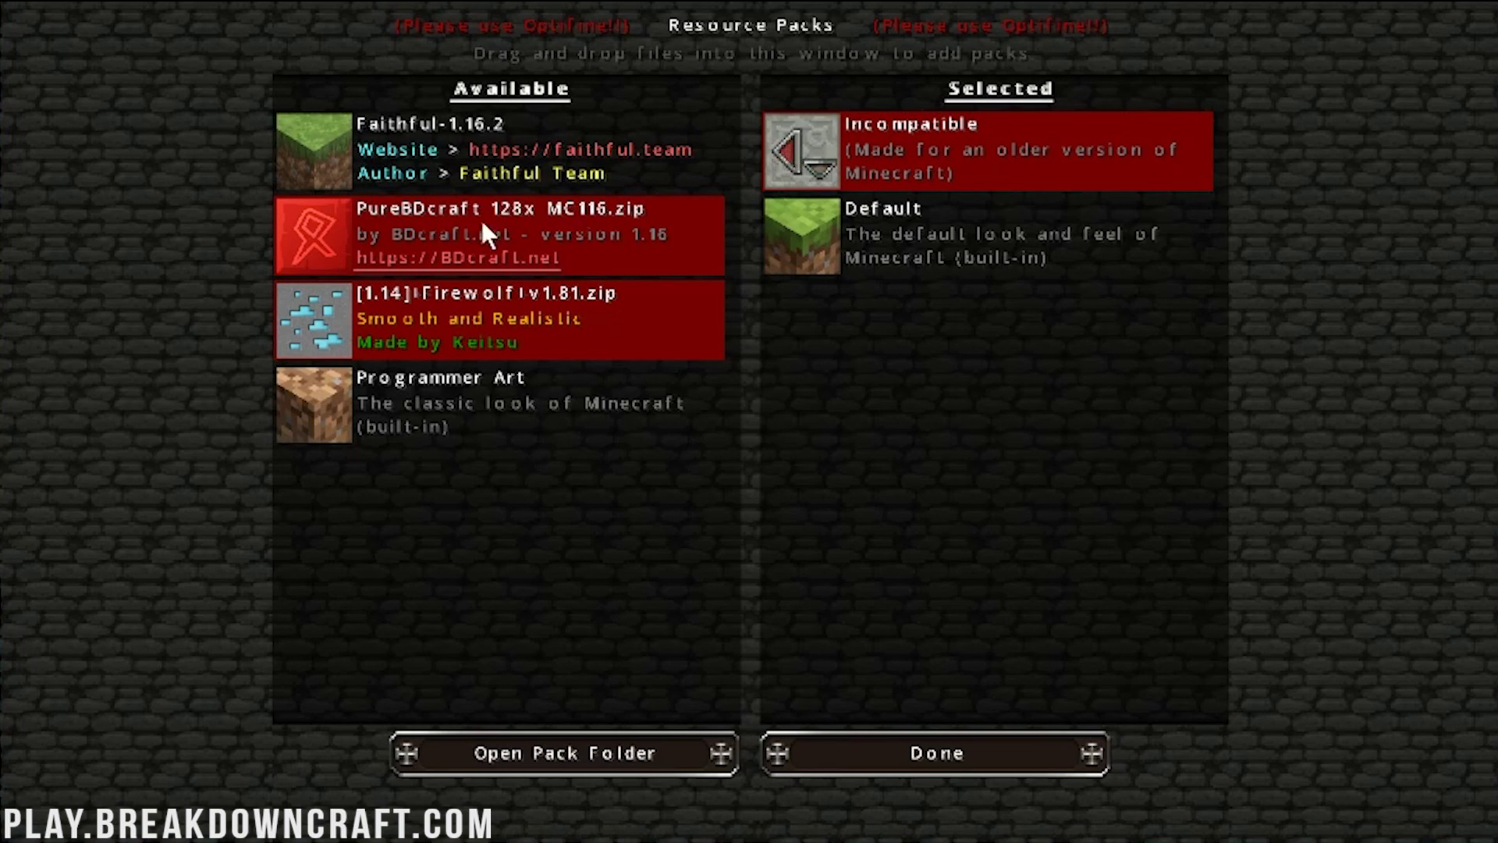
pyautogui.click(926, 753)
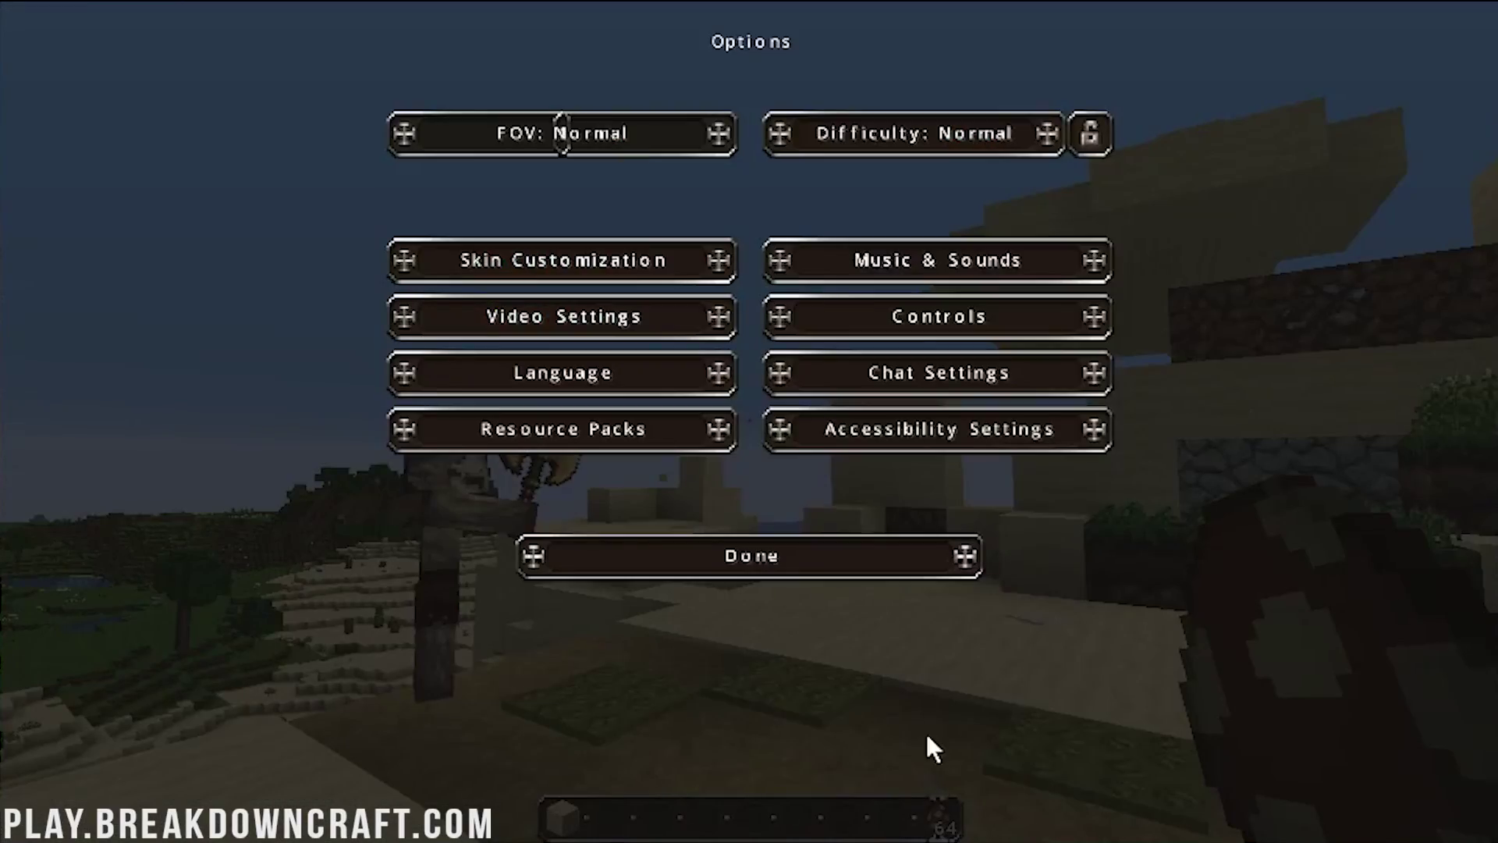
pyautogui.click(890, 569)
pyautogui.click(813, 254)
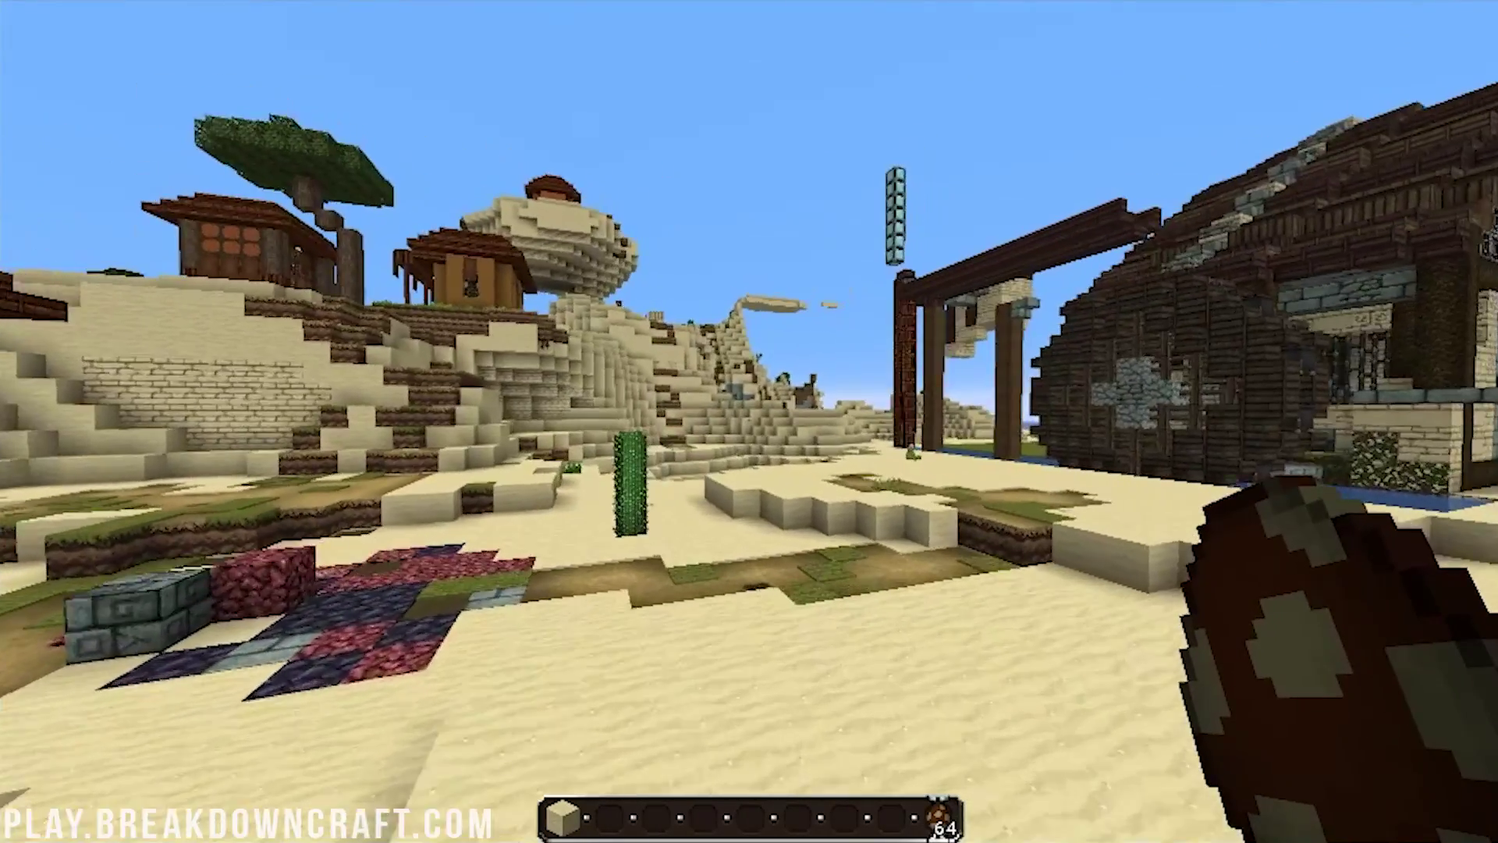
# - Quit to the title screen and replace 1.16-Dokucraft-TSC-Light.zip with [1.14]+Firewolf+v1.81.zip in the selected resource packs, accepting the older-version warning
pyautogui.press('Escape')
pyautogui.click(705, 476)
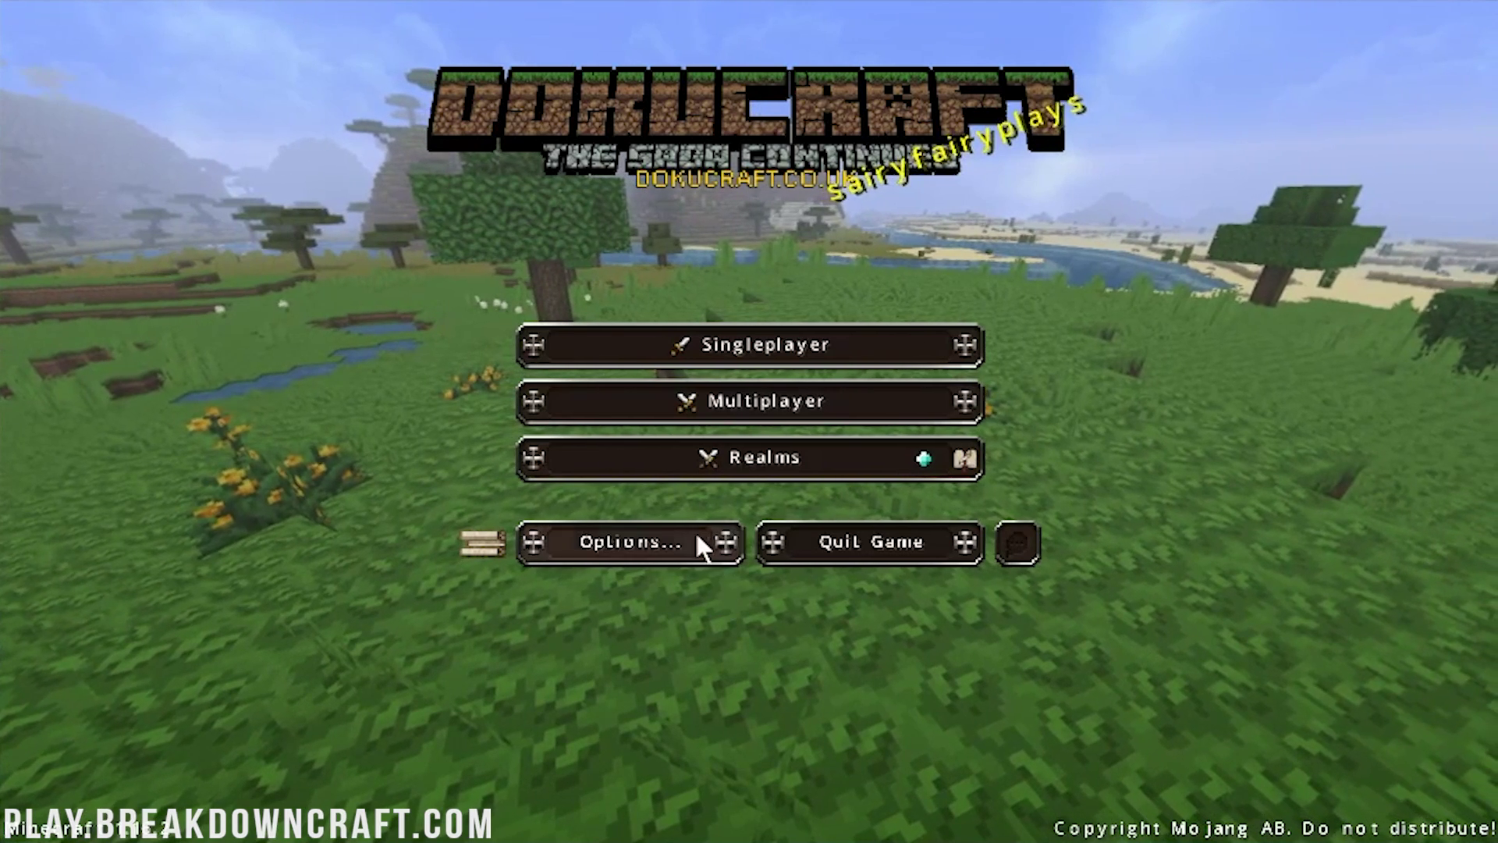
pyautogui.click(695, 538)
pyautogui.click(579, 429)
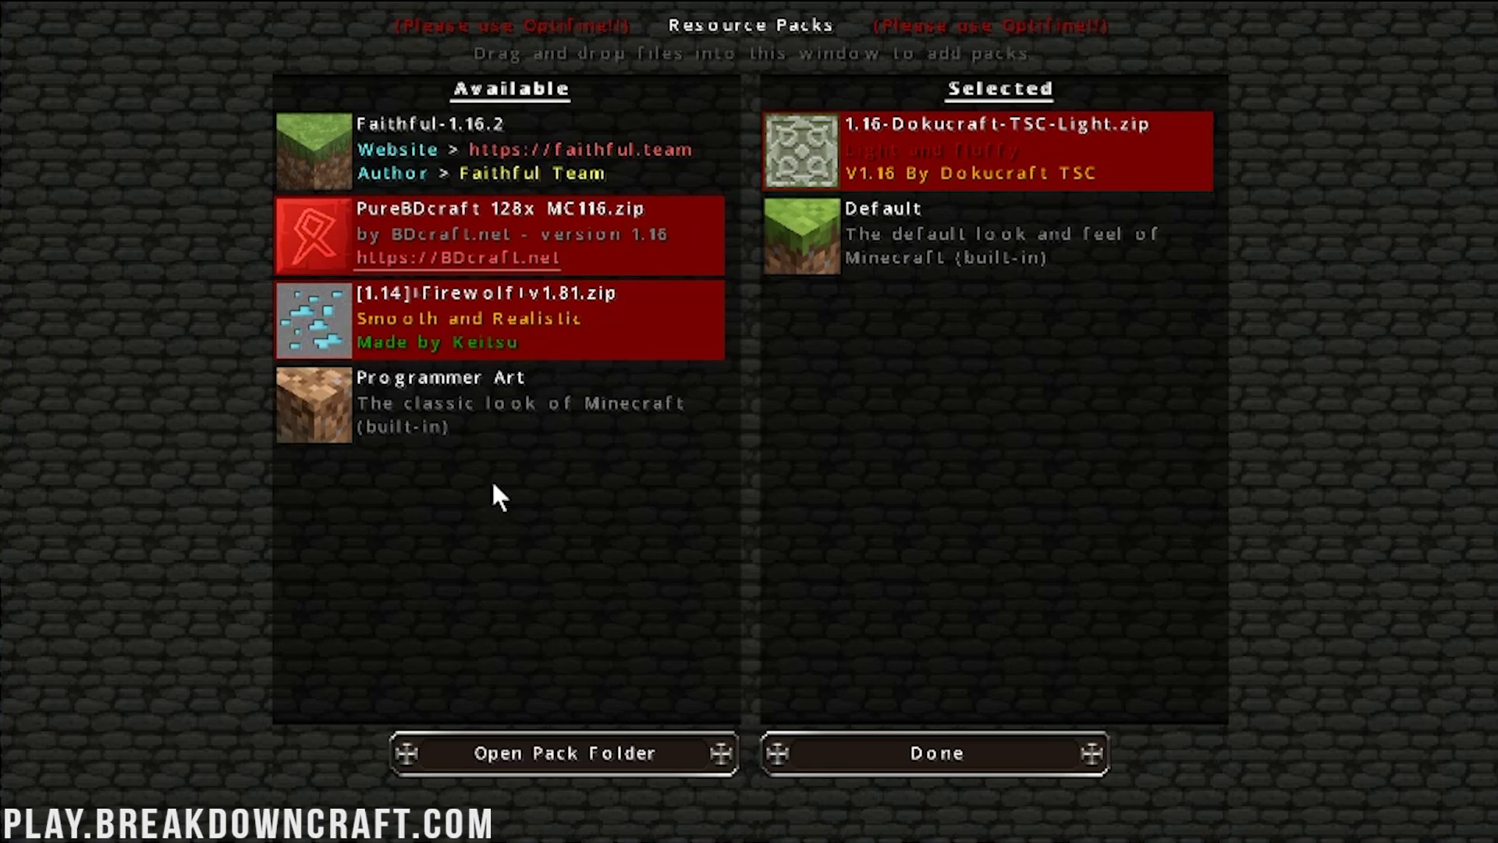
pyautogui.click(312, 320)
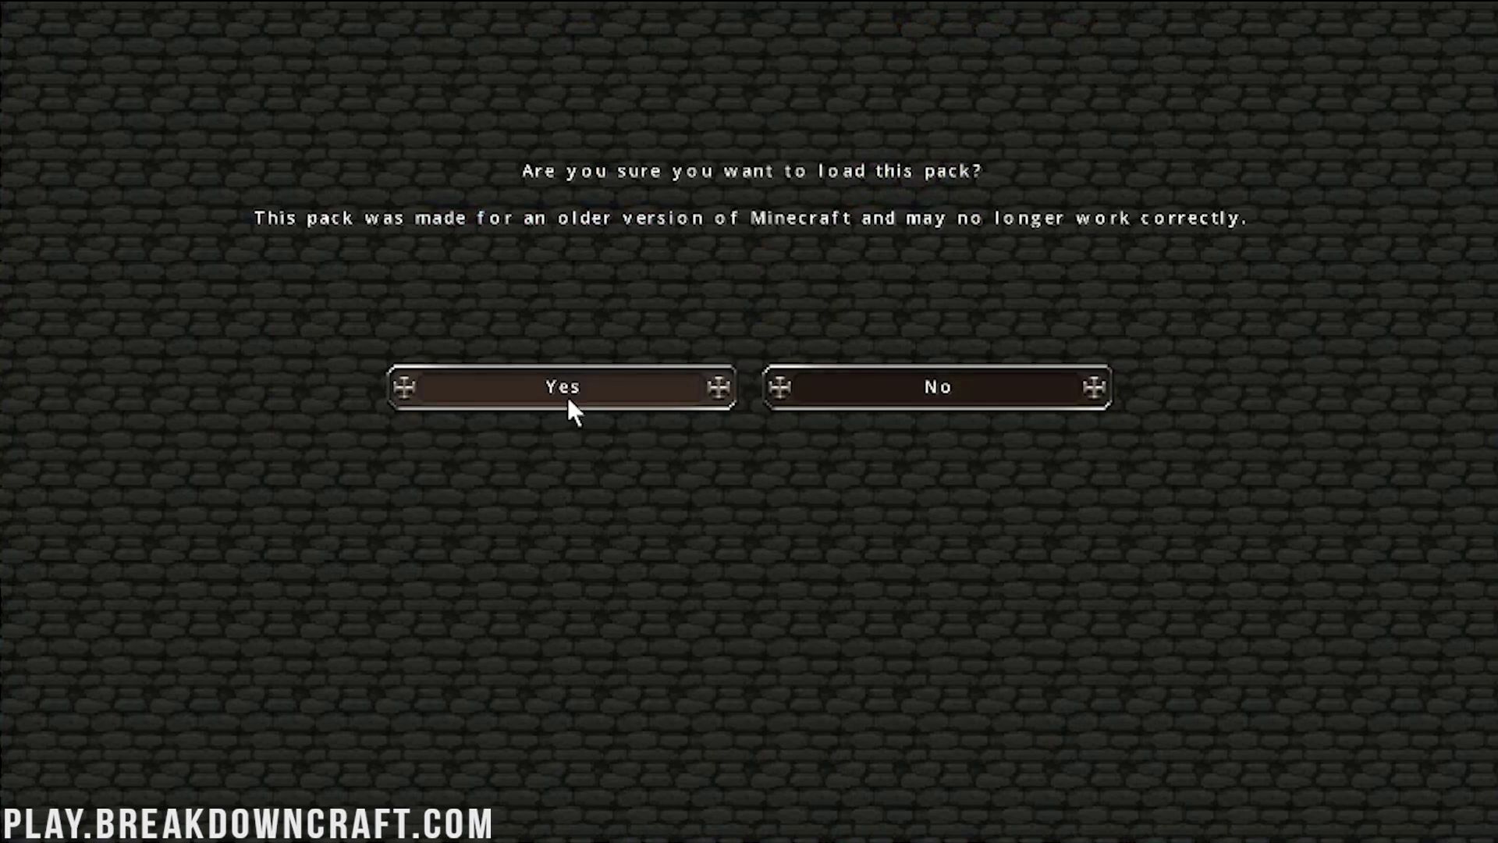
pyautogui.click(591, 383)
pyautogui.click(780, 234)
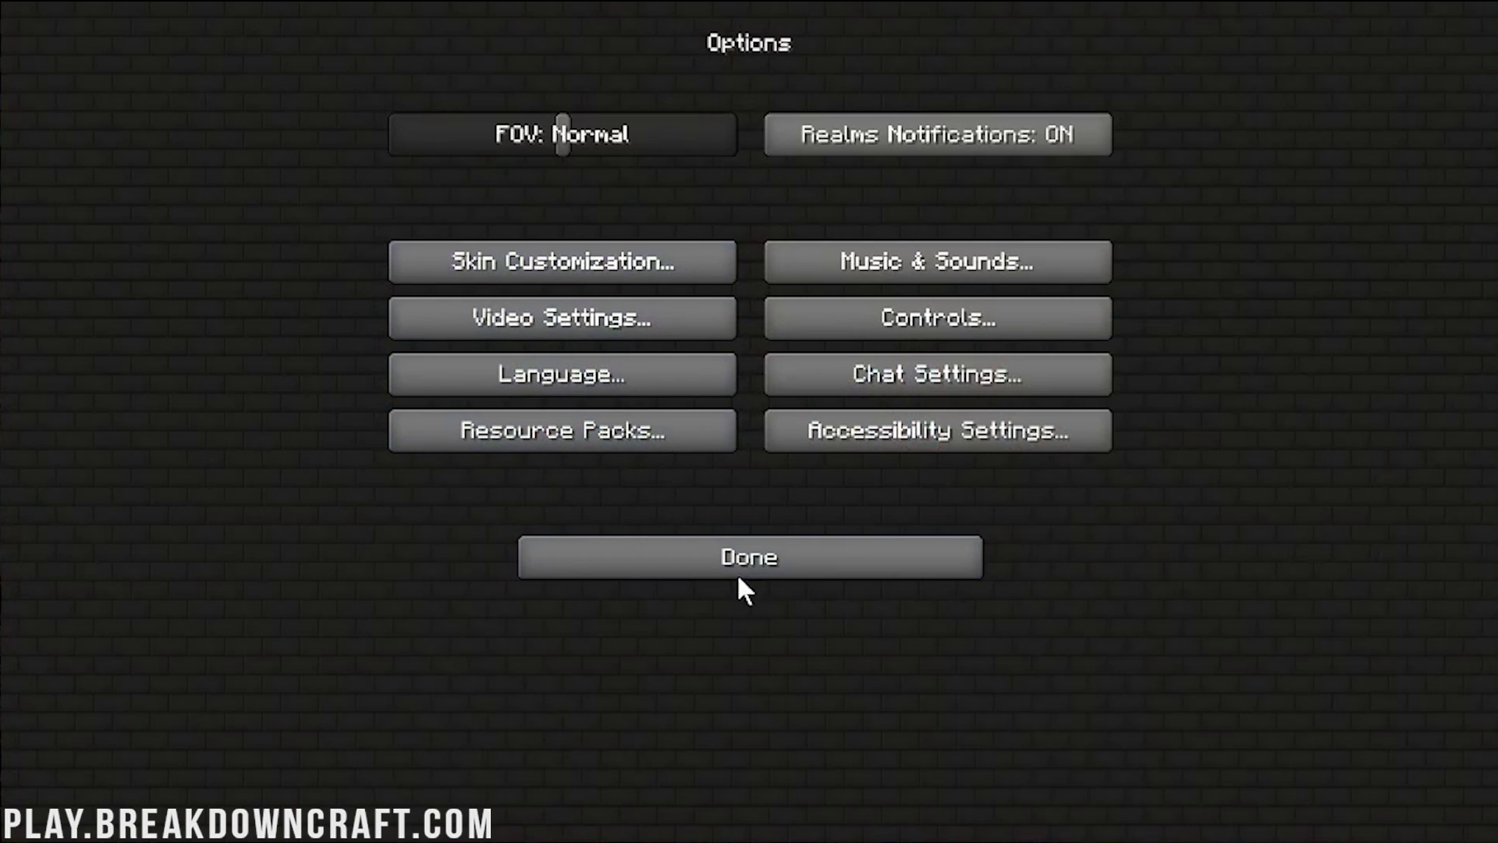
# - Open Test World with the Firewolf pack active and use the held spawn egg on the sand
pyautogui.click(738, 578)
pyautogui.click(629, 354)
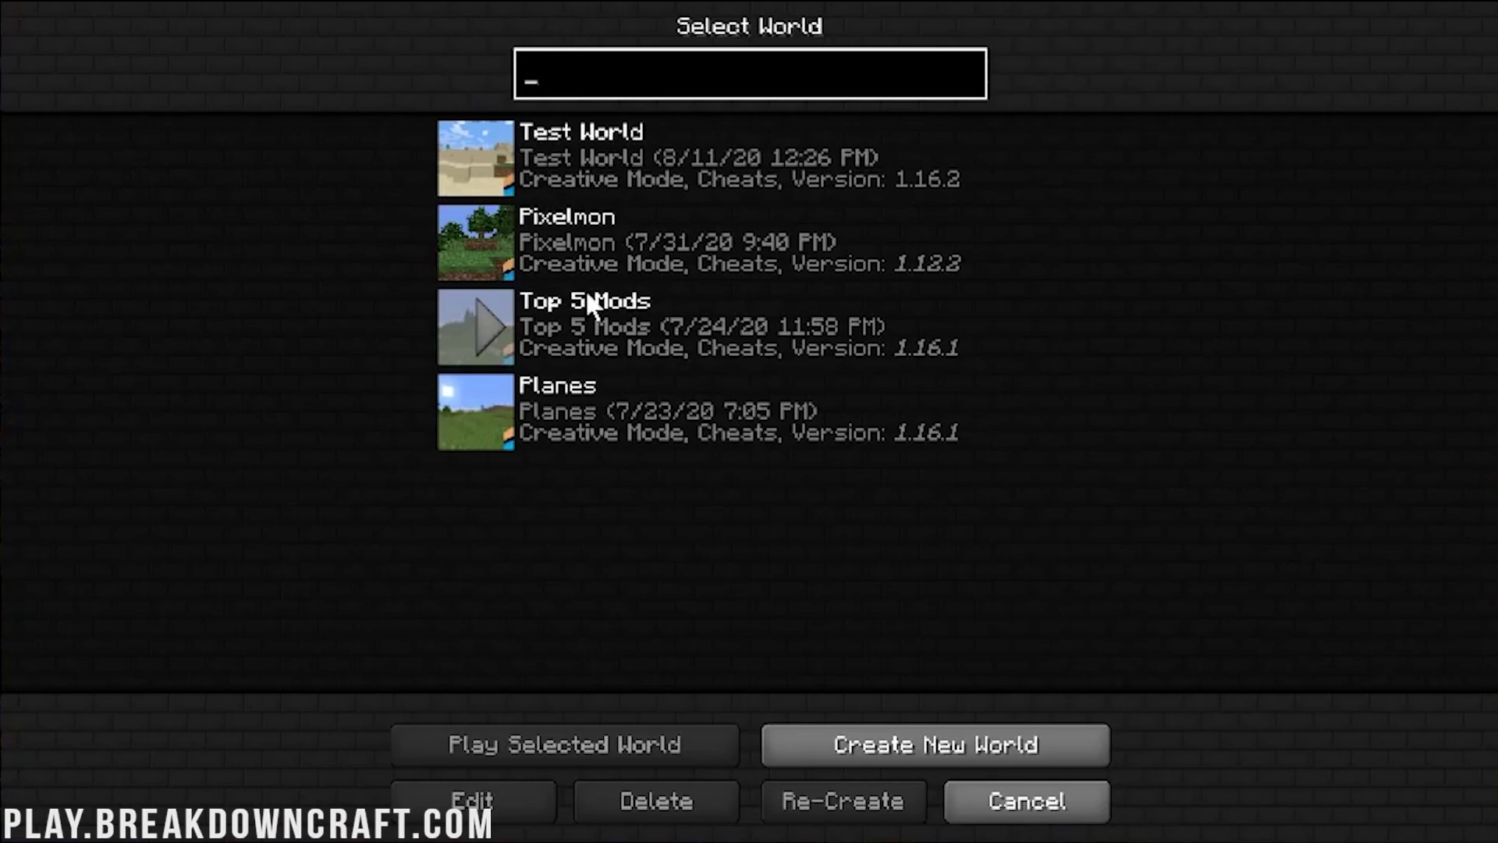
pyautogui.click(566, 187)
pyautogui.click(567, 187)
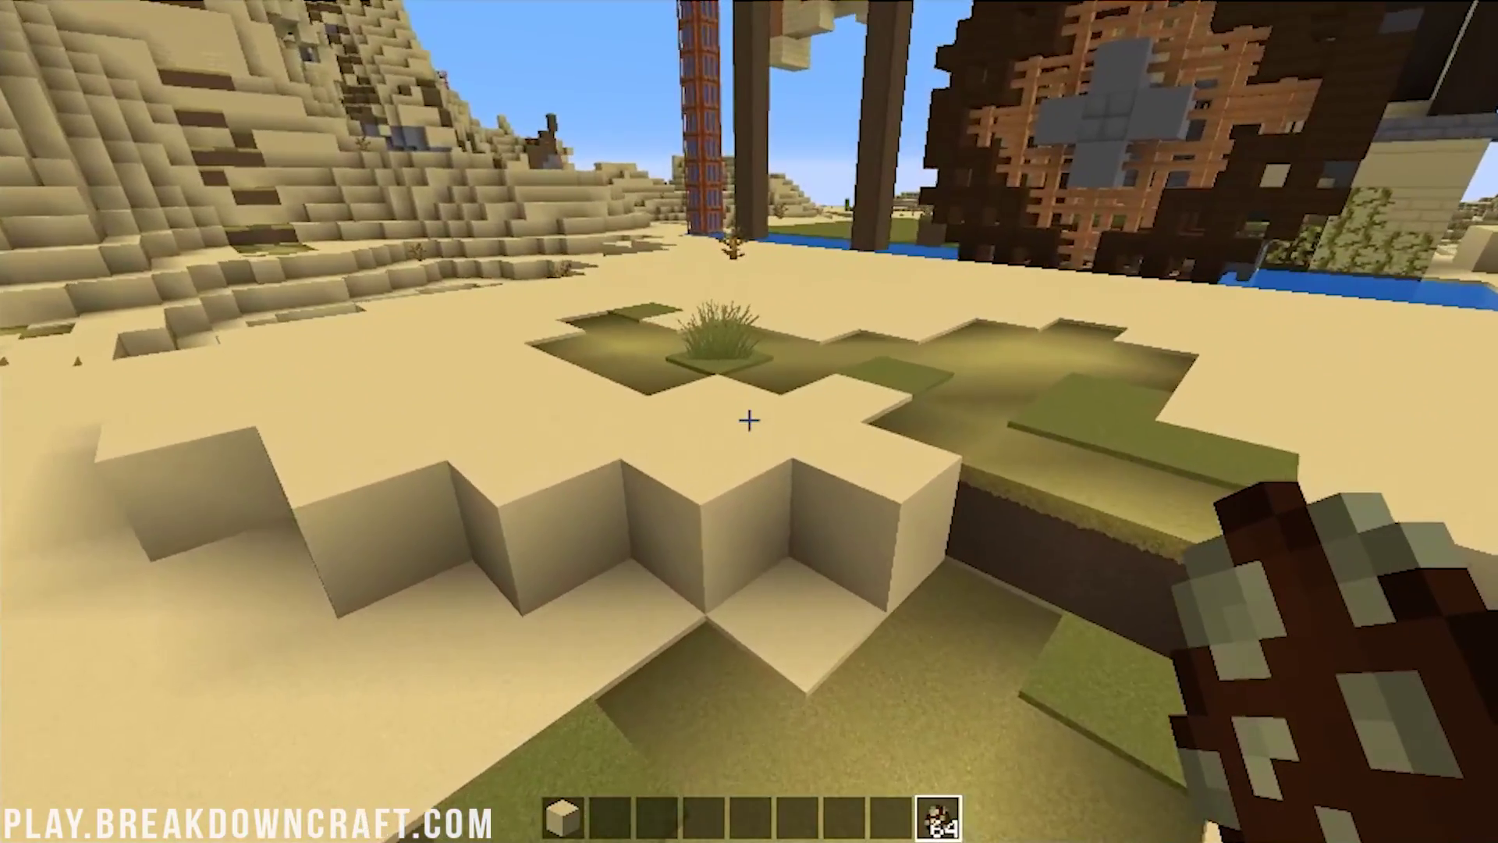
pyautogui.rightClick(748, 420)
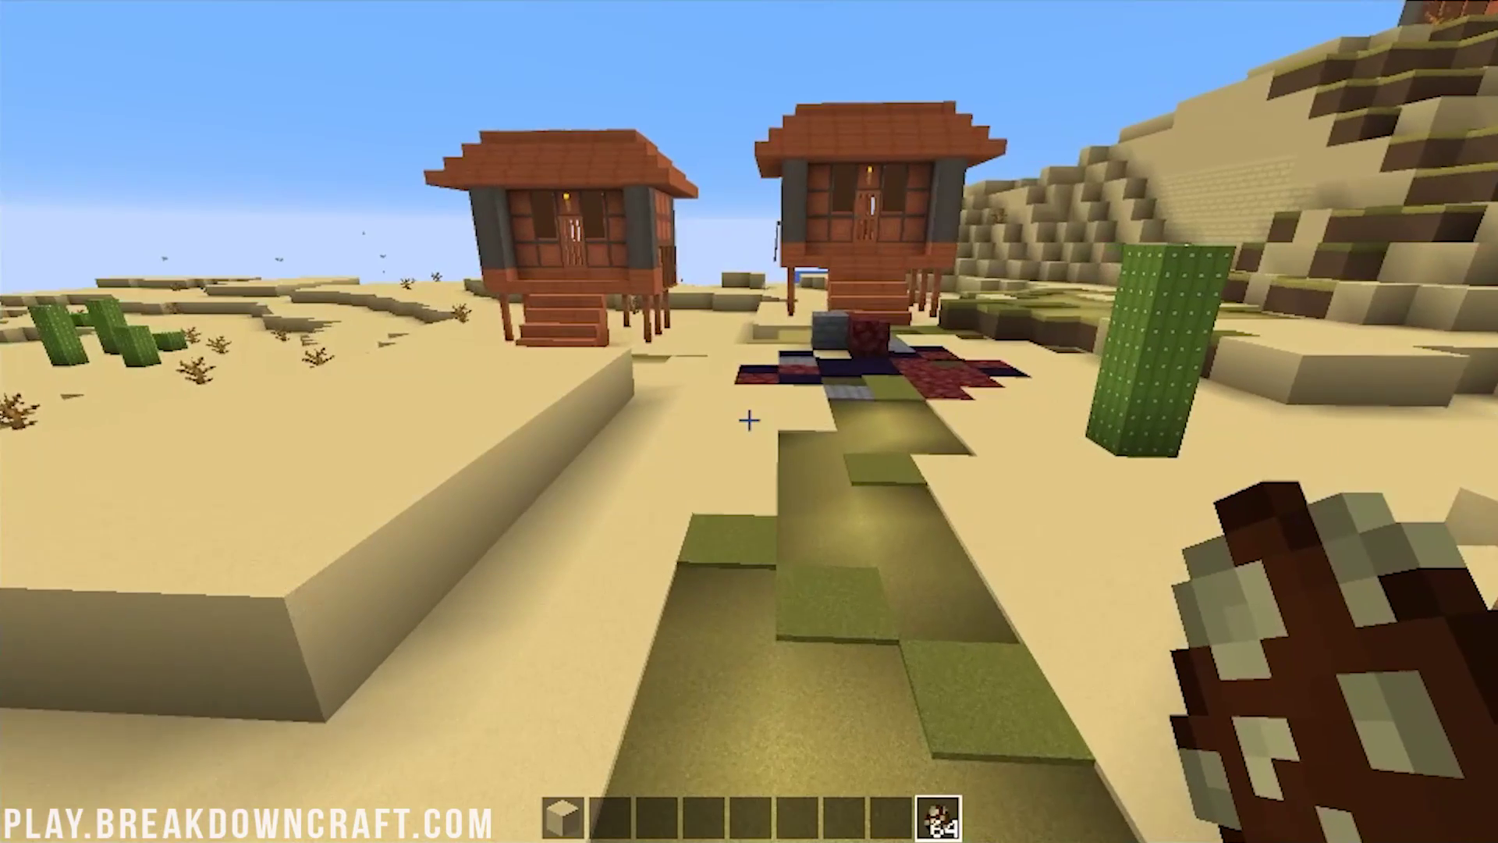
# - Put Crimson Planks, Warped Stem and Warped Hyphae from the creative inventory into hotbar slots 4, 8 and 6
pyautogui.press('e')
pyautogui.click(947, 245)
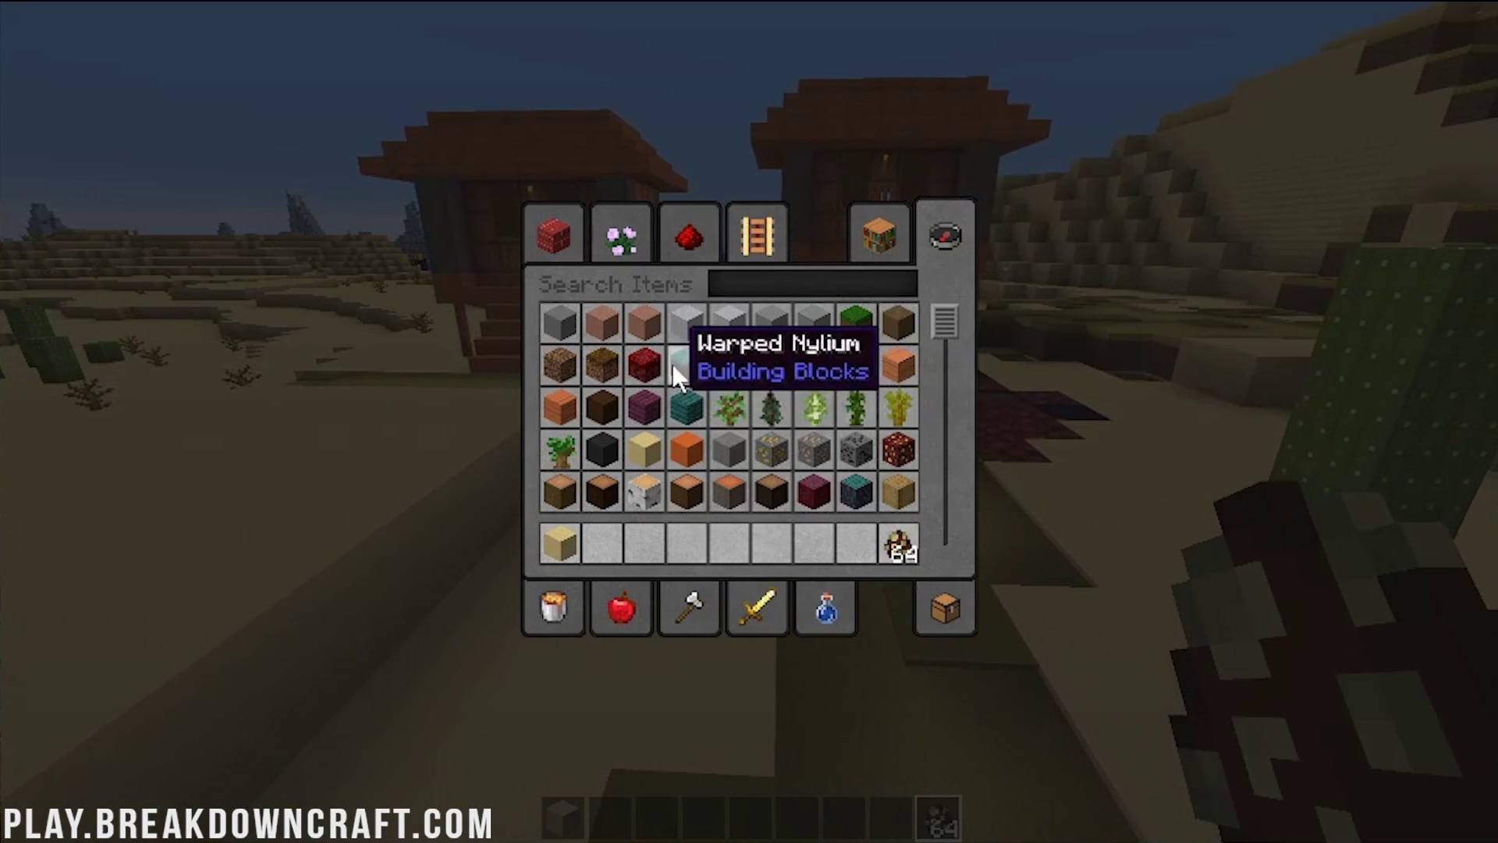
pyautogui.click(657, 405)
pyautogui.click(671, 546)
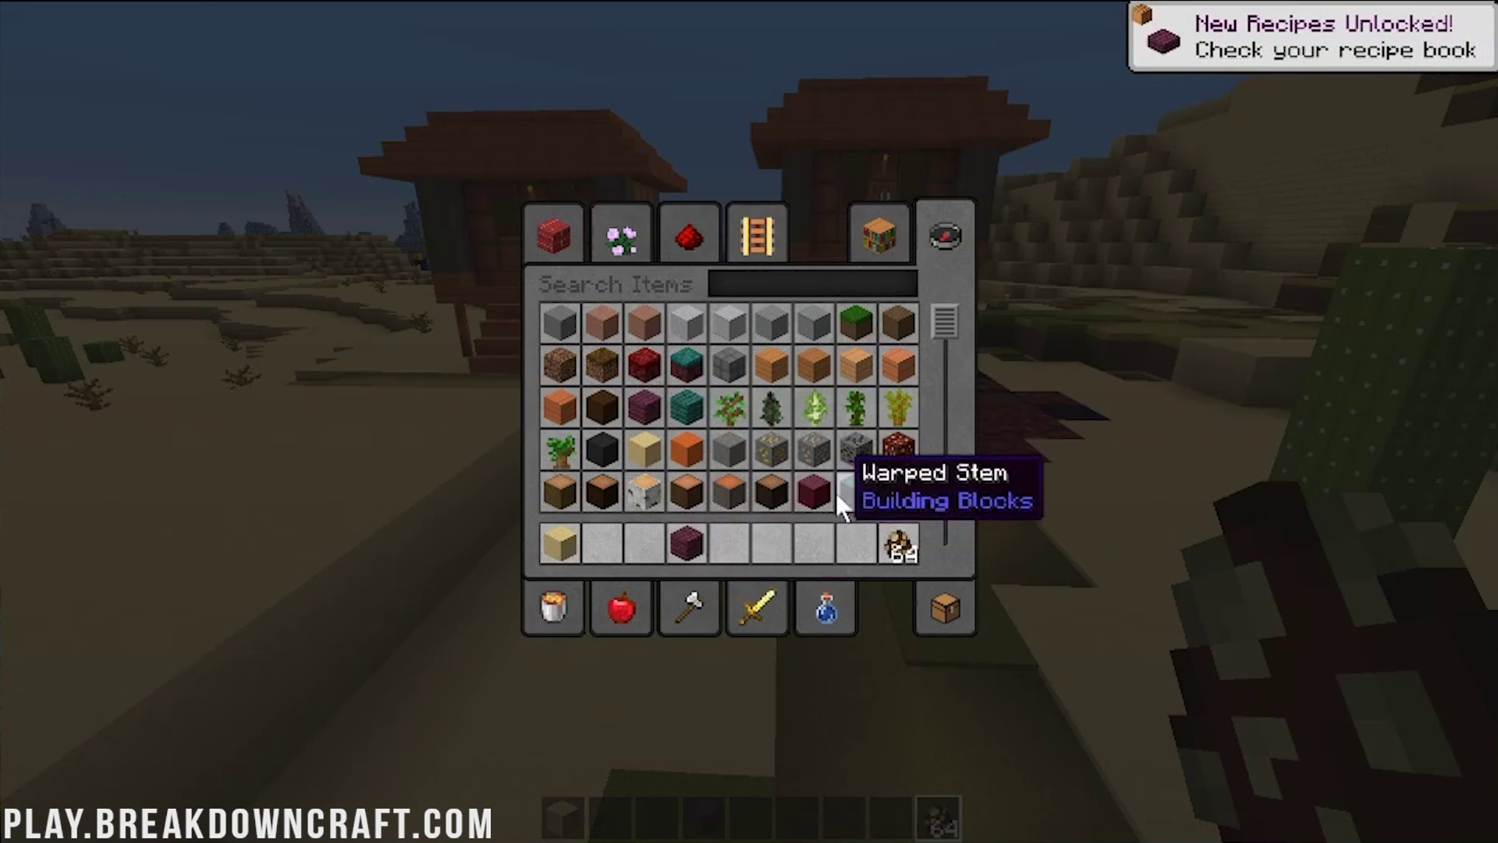
pyautogui.click(851, 537)
pyautogui.scroll(-10, 812, 446)
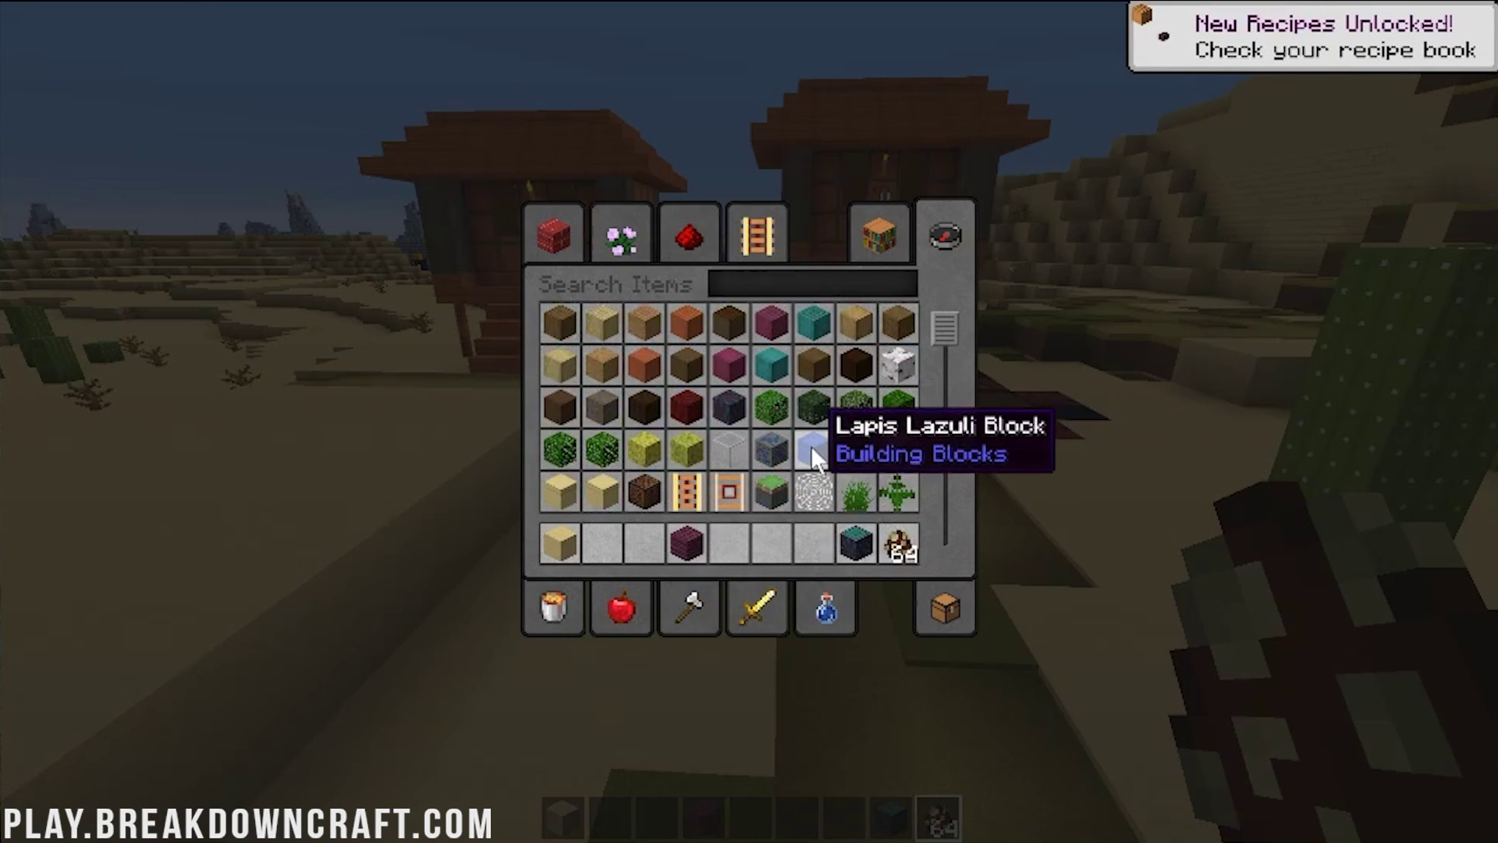
pyautogui.click(732, 364)
pyautogui.click(768, 541)
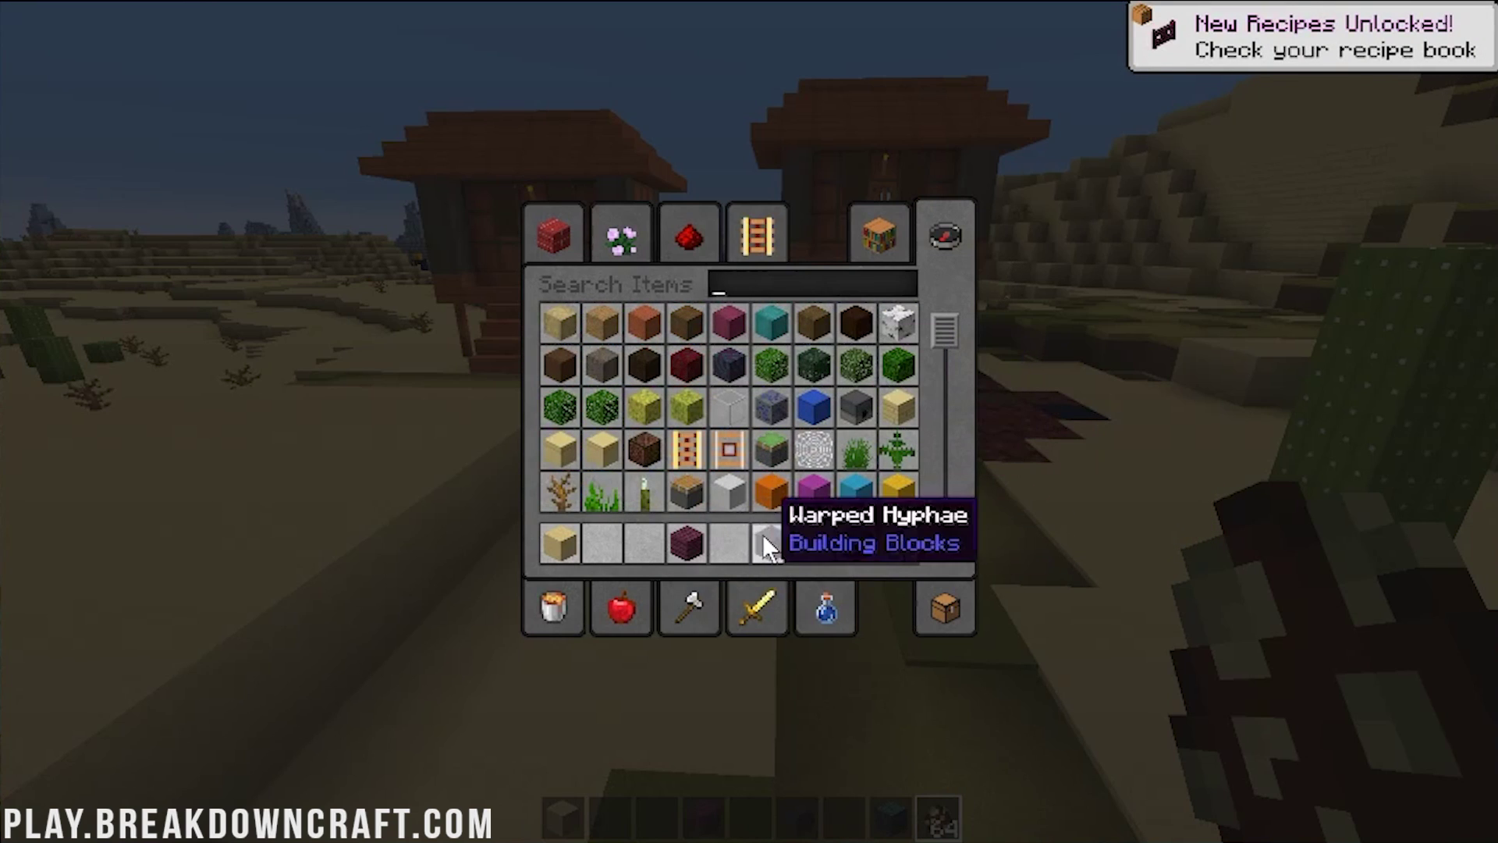
pyautogui.press('e')
# - Place one block each of Crimson Planks, Warped Hyphae and Warped Stem on the sand
pyautogui.press('3')
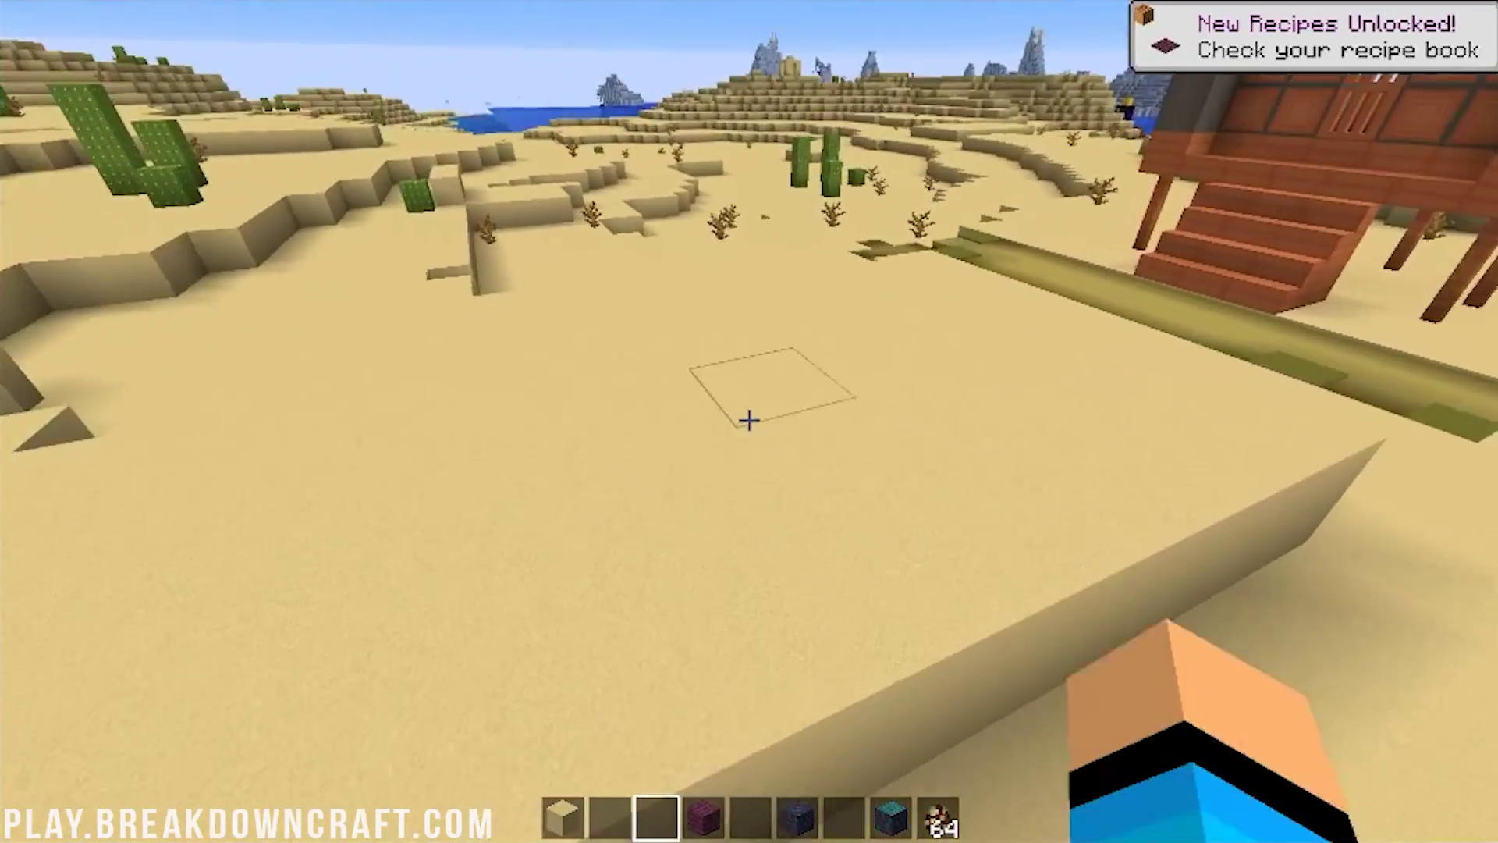
pyautogui.press('4')
pyautogui.rightClick(749, 419)
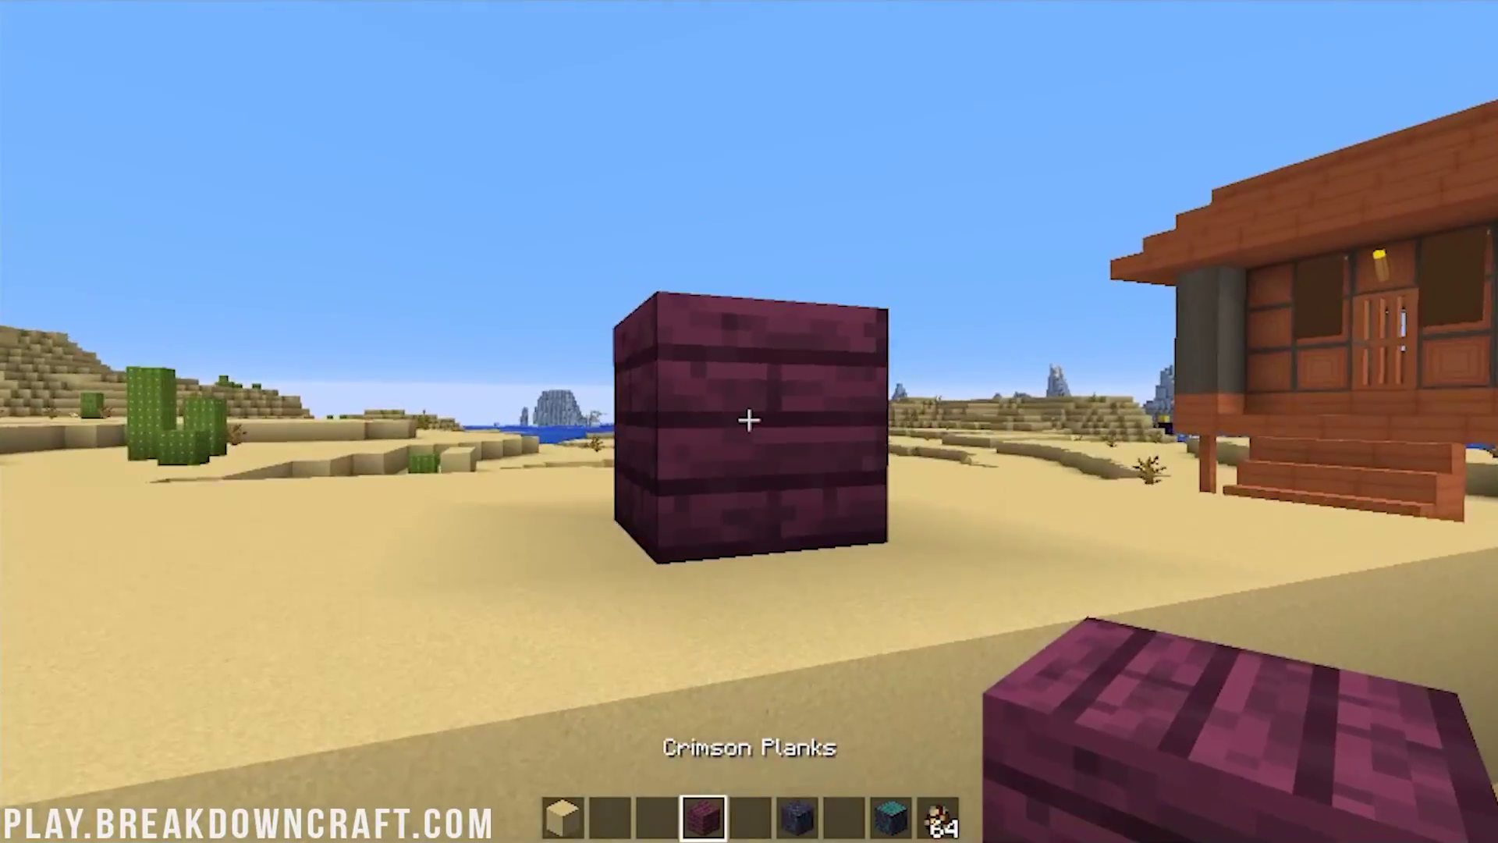
pyautogui.press('5')
pyautogui.press('6')
pyautogui.rightClick(749, 420)
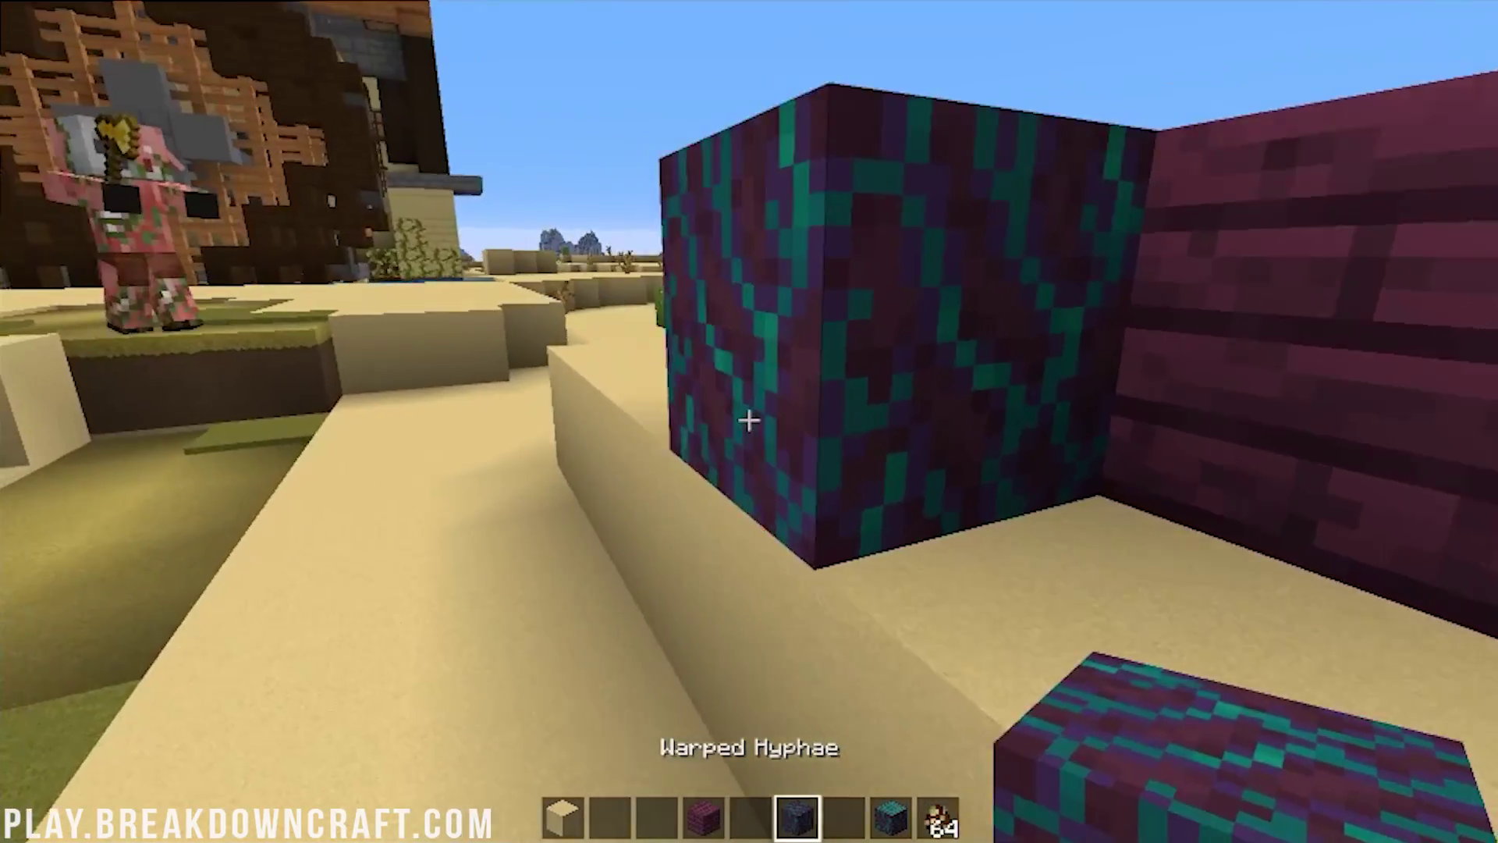
pyautogui.press('7')
pyautogui.press('8')
pyautogui.rightClick(750, 420)
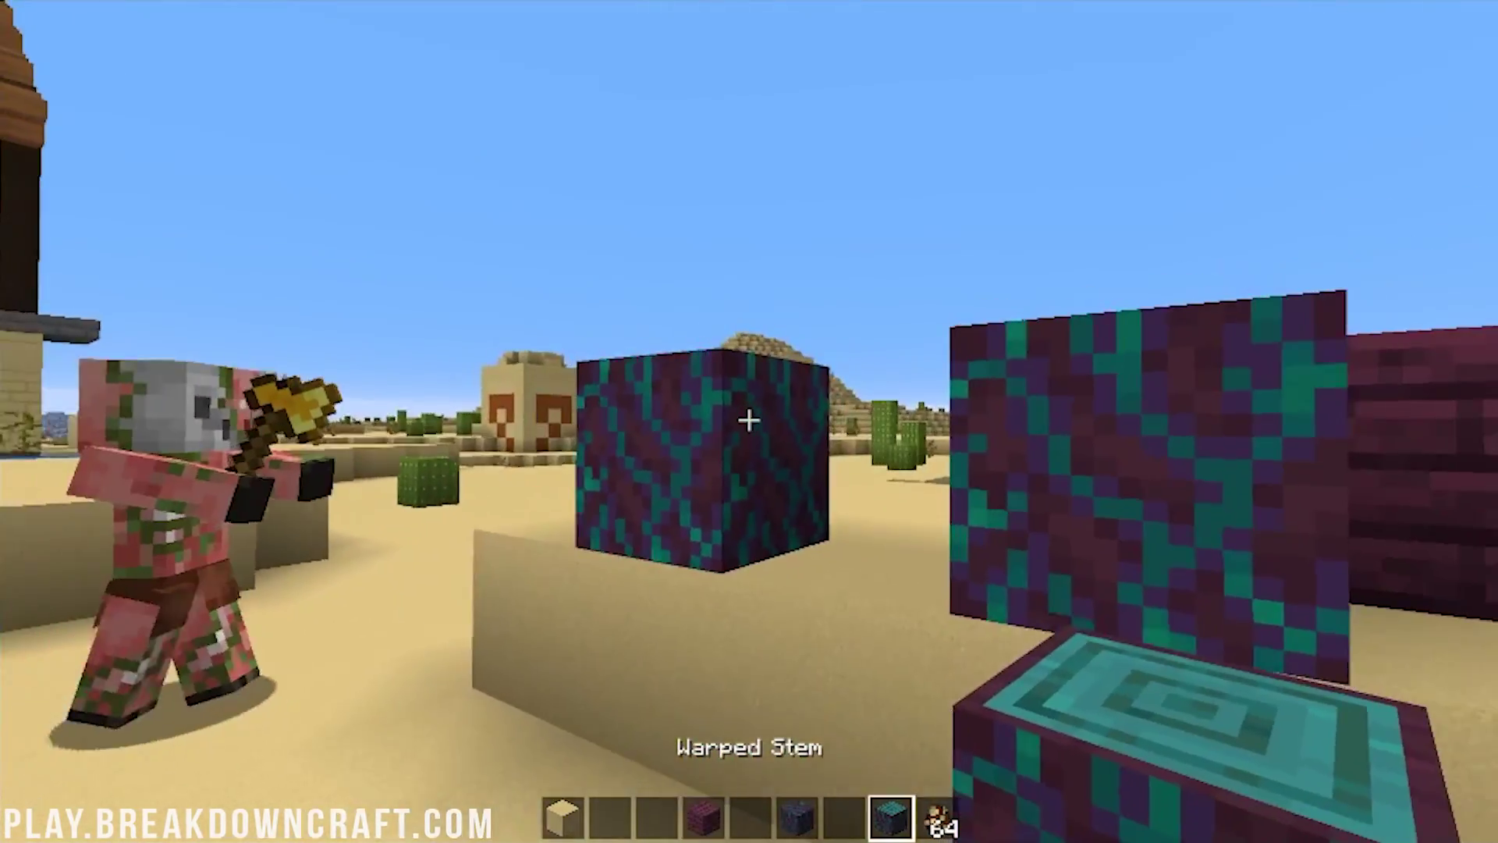
pyautogui.press('9')
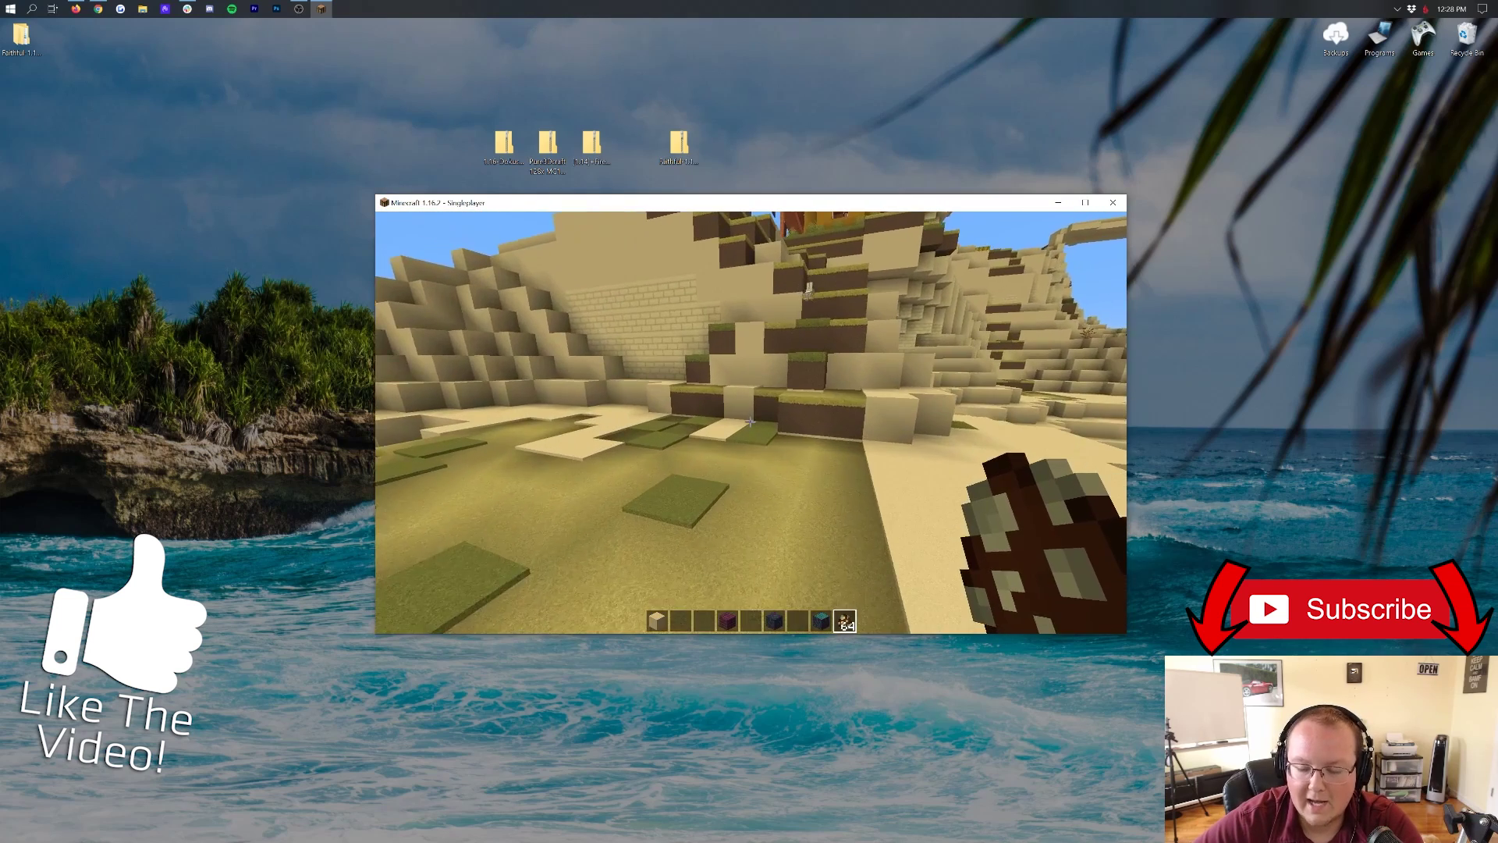
pyautogui.press('w')
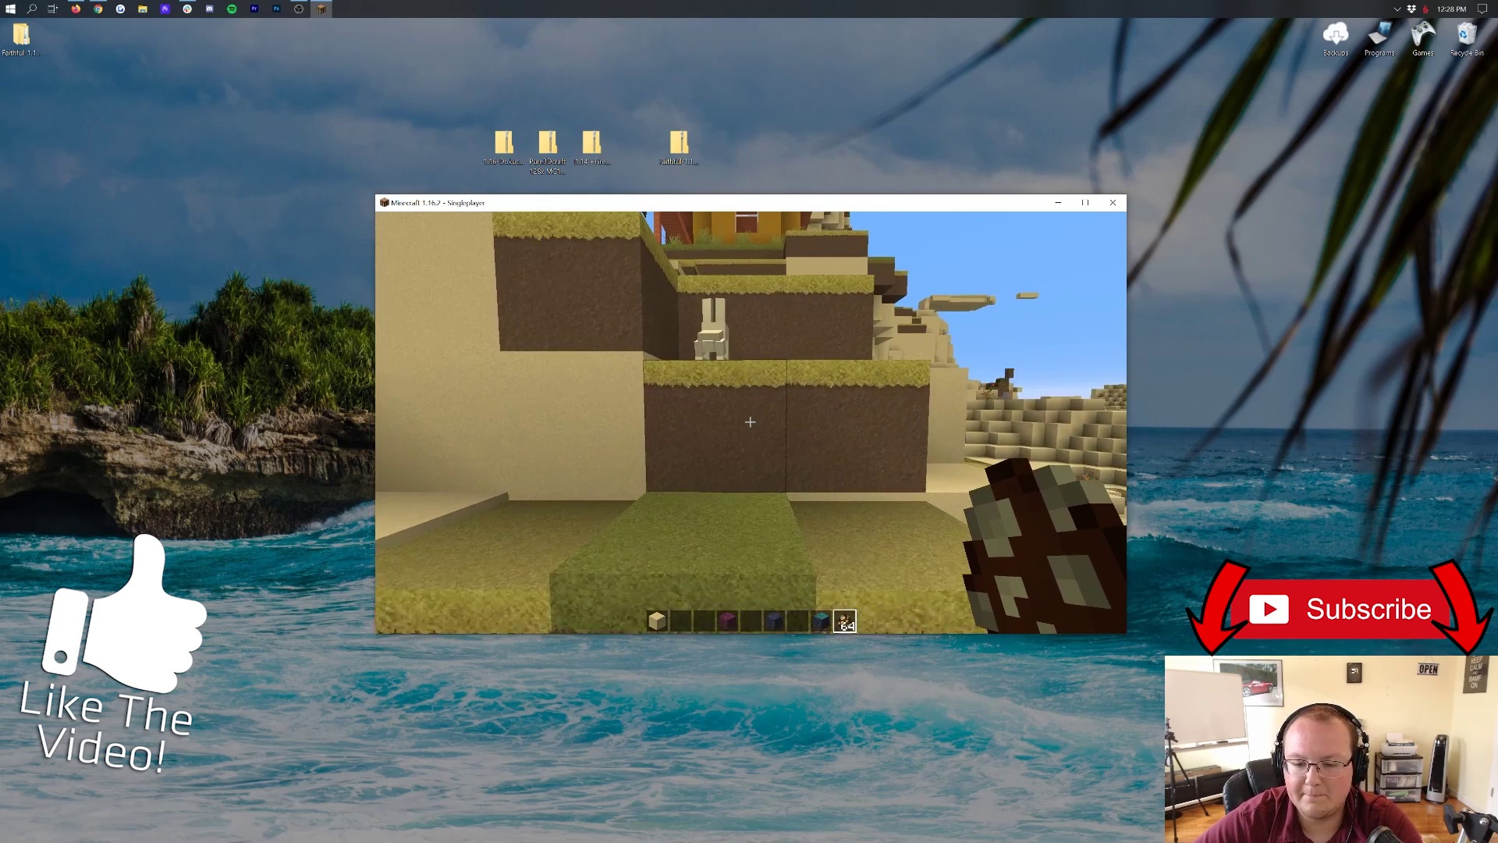